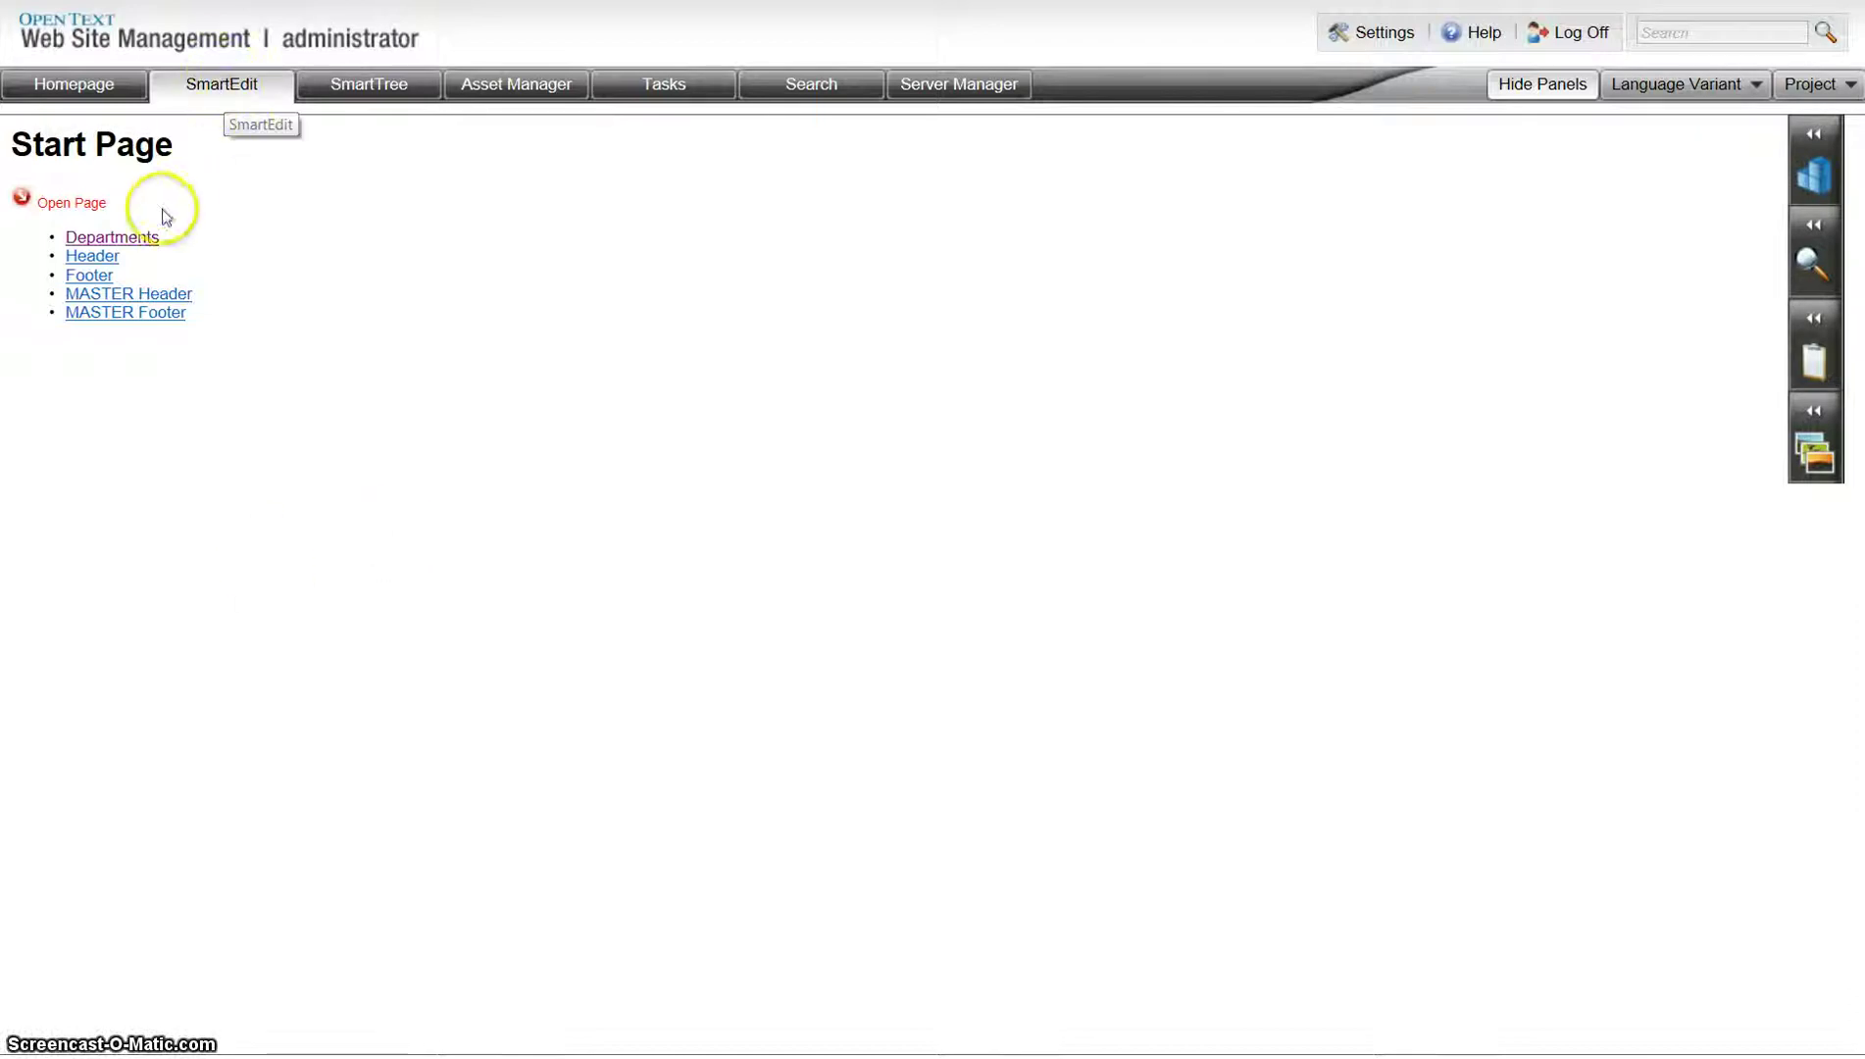
Go from the Start Page's Departments list to the ITS Service (DEV) page.
{"action": "left_click", "coordinate": [112, 236]}
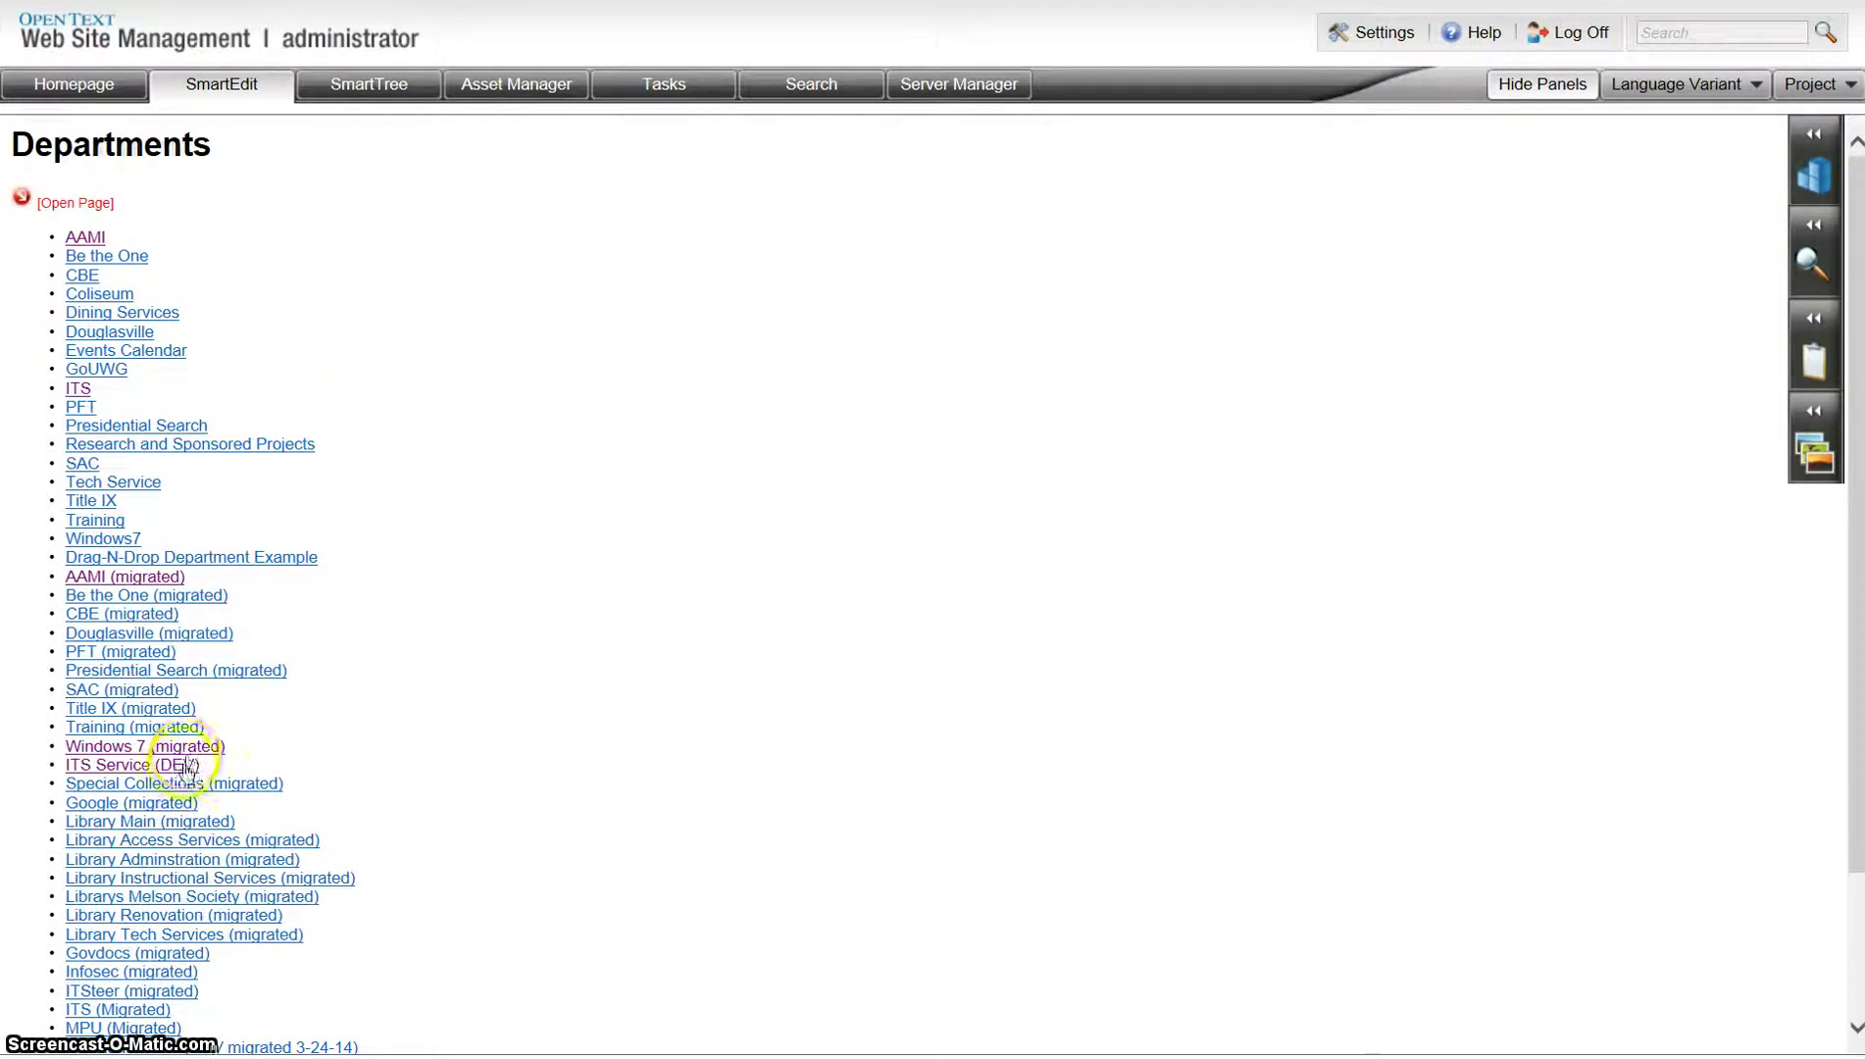
{"action": "left_click", "coordinate": [132, 764]}
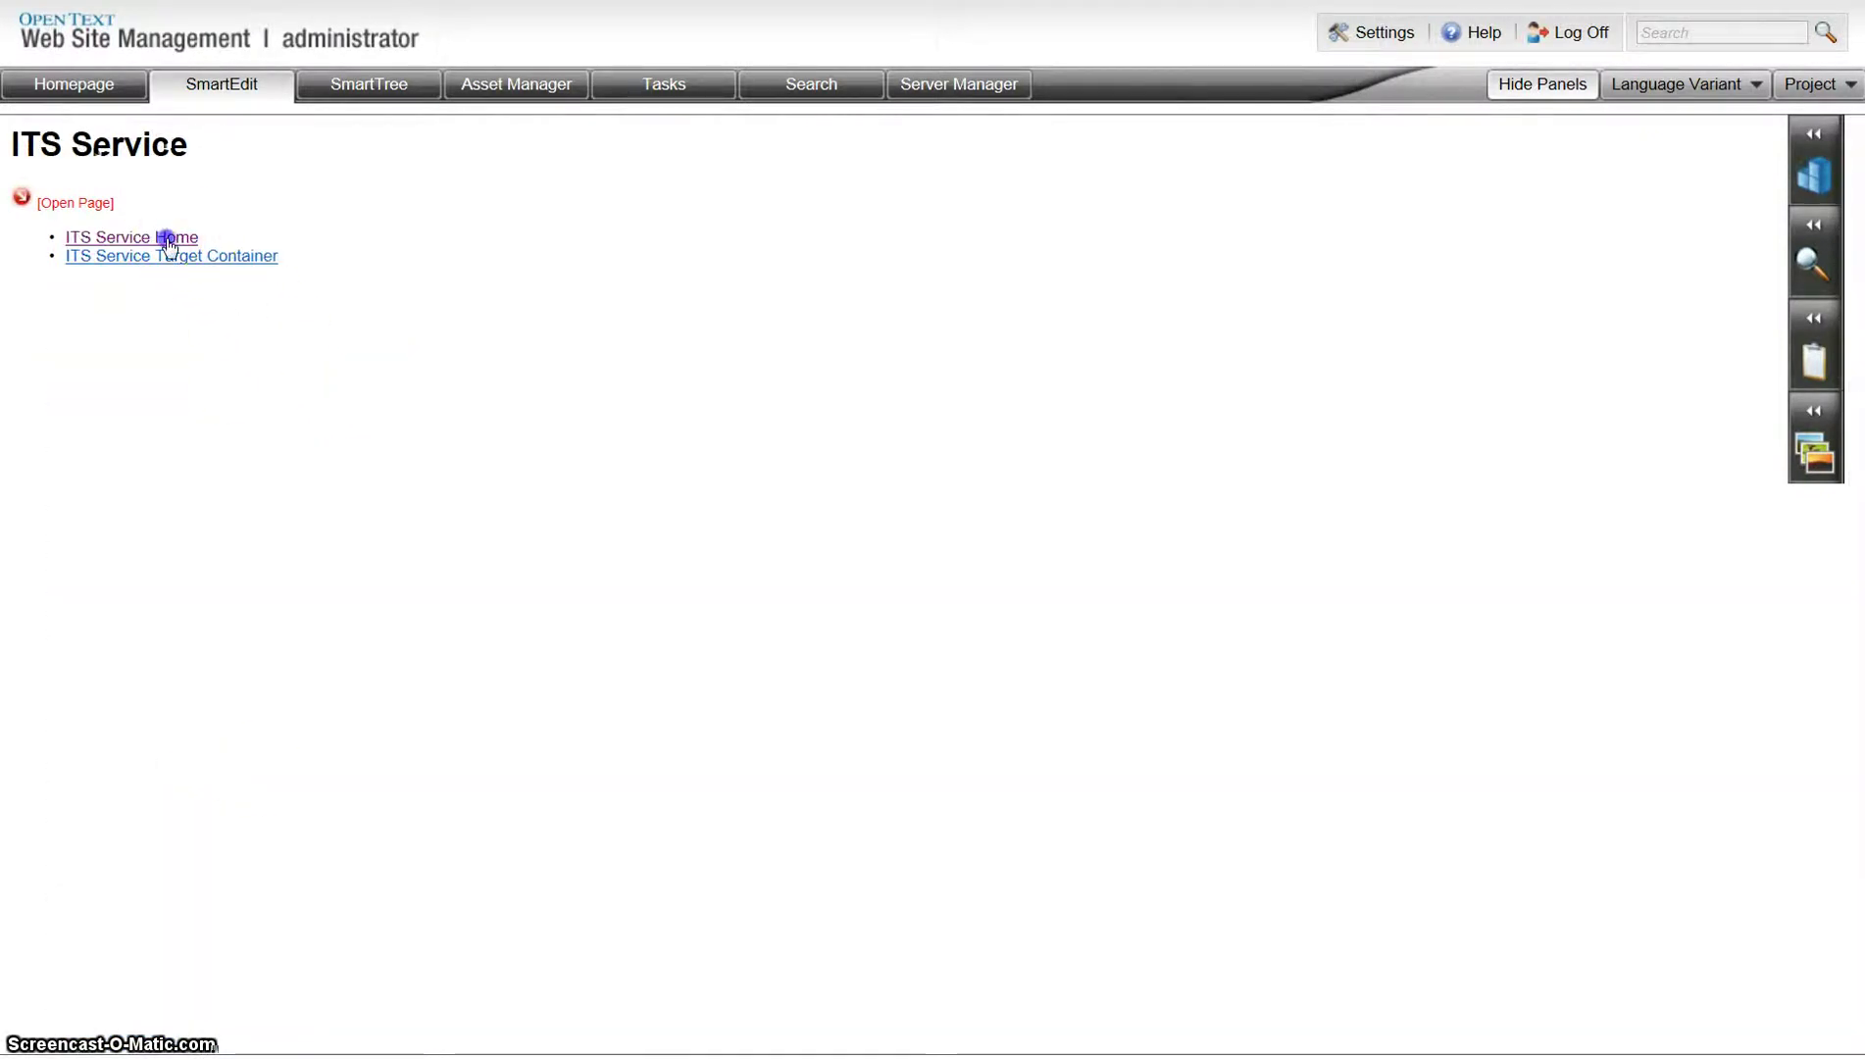
Open 'My new page' from the My New Column menu on ITS Service Home.
{"action": "left_click", "coordinate": [162, 236]}
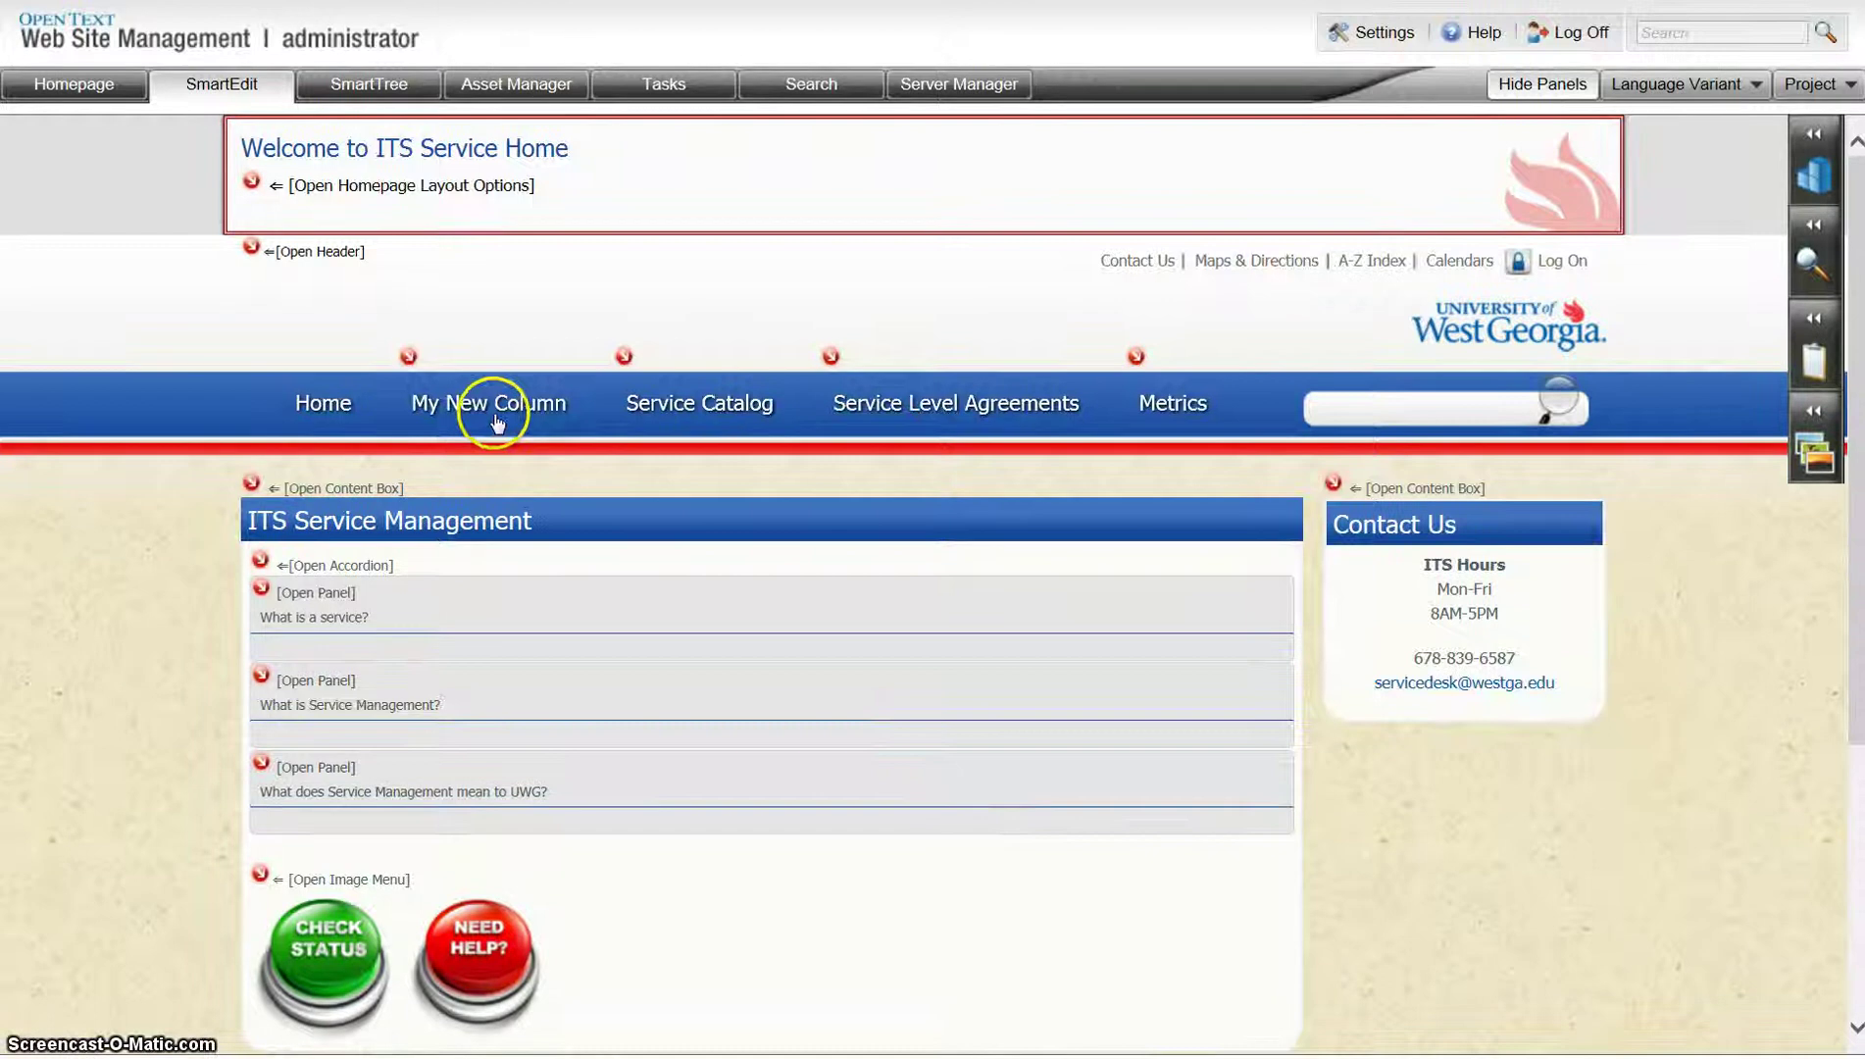
{"action": "left_click", "coordinate": [485, 409]}
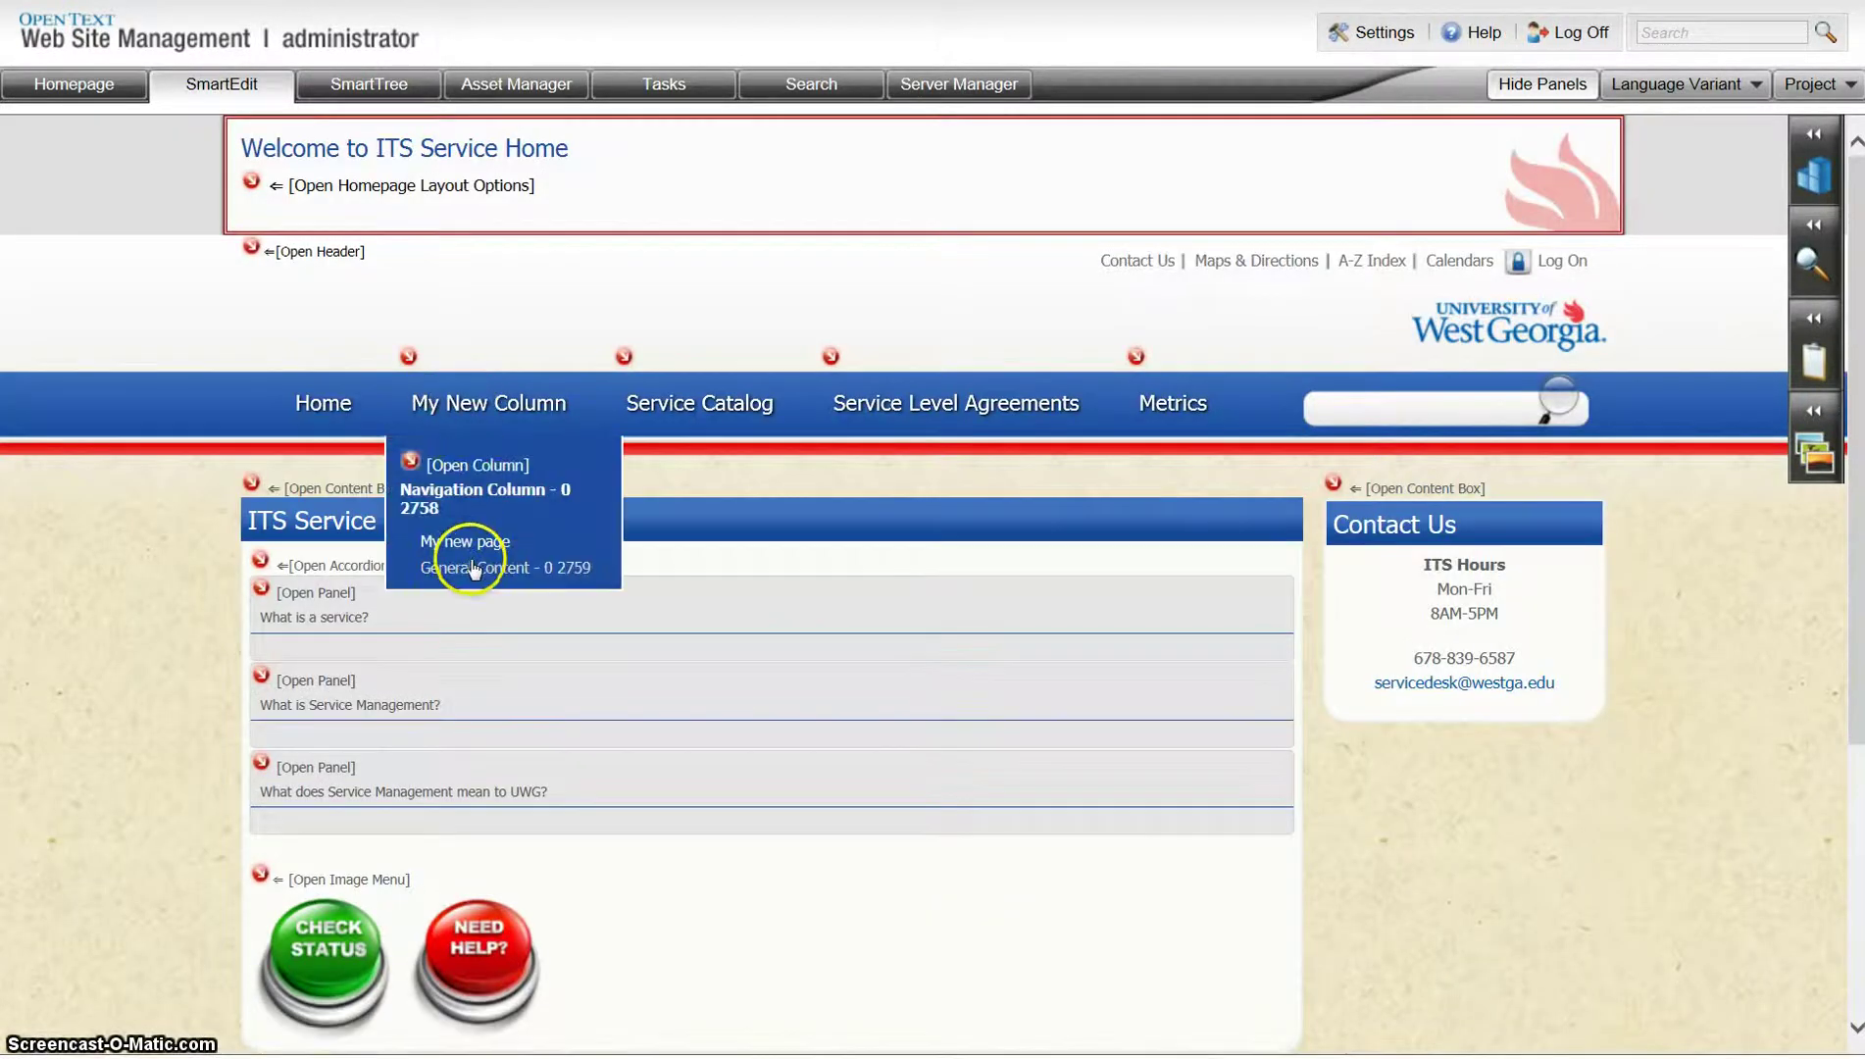
{"action": "left_click", "coordinate": [474, 542]}
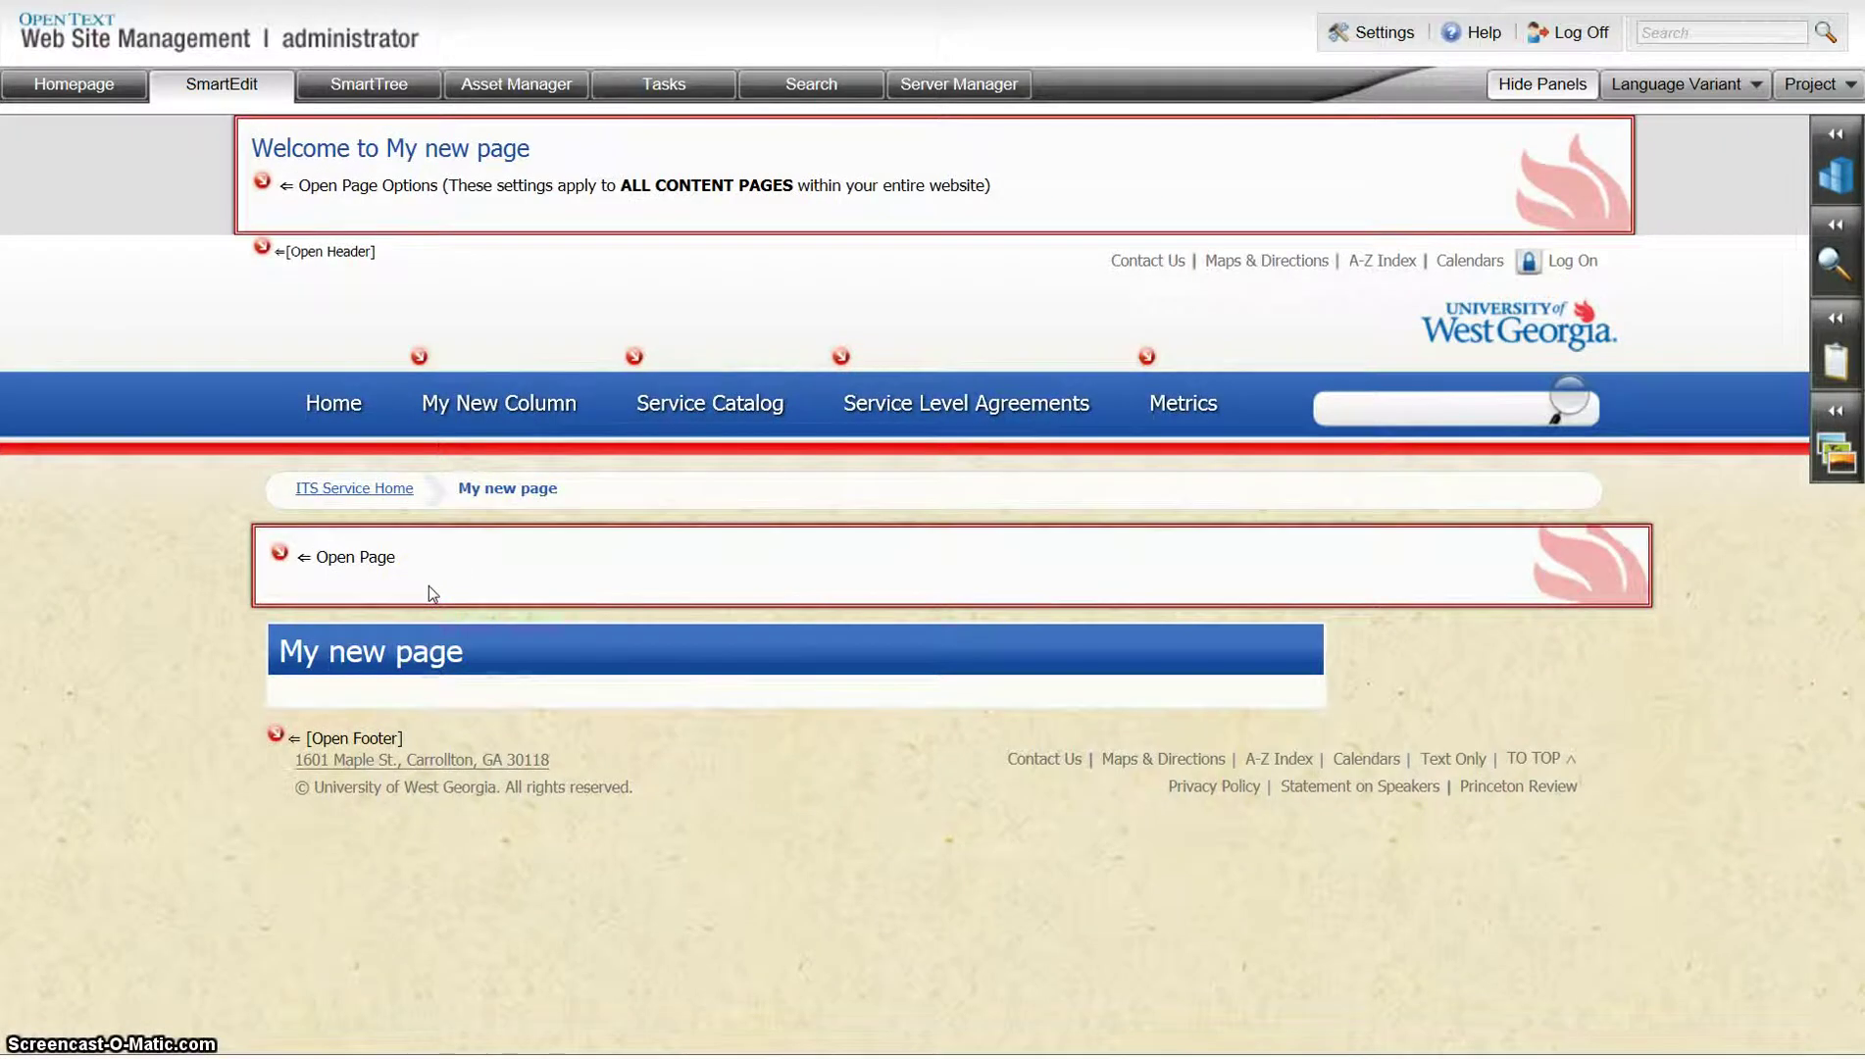
Show the page's editing options, then open the edit dialog for the 'My new page' headline.
{"action": "left_click", "coordinate": [279, 557]}
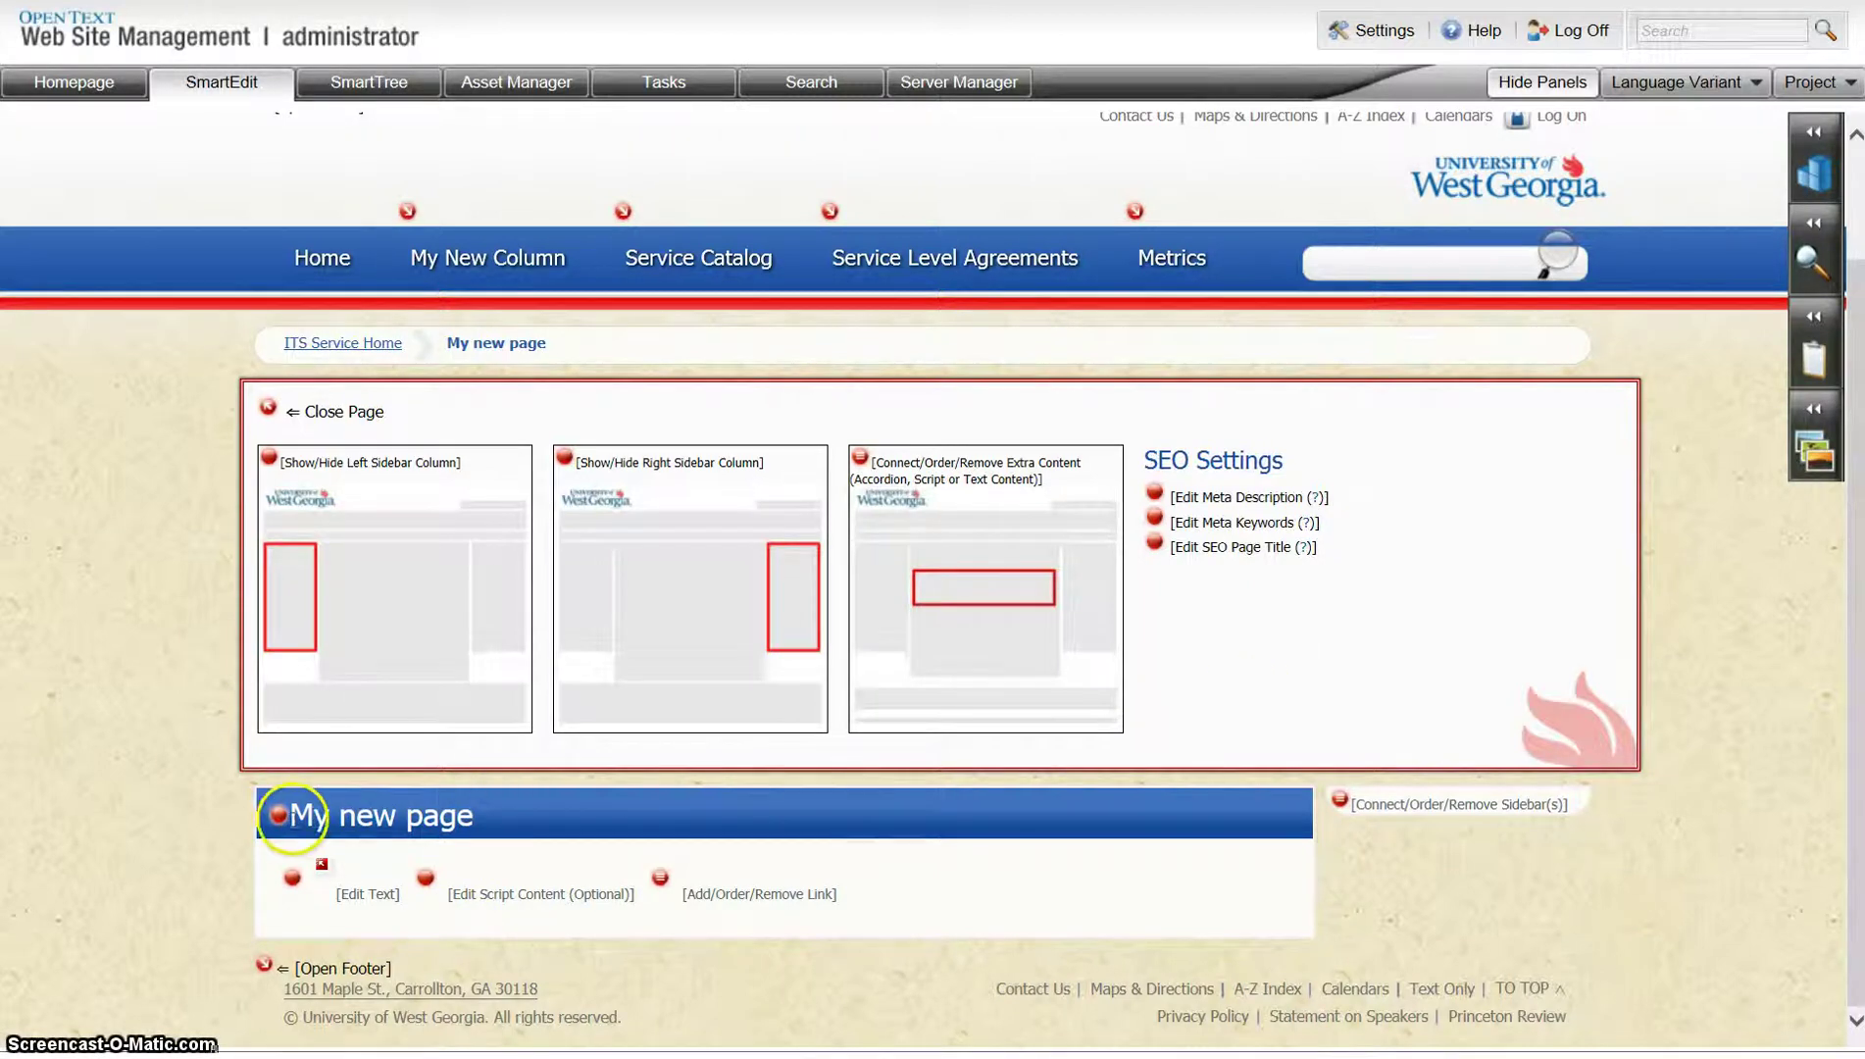
{"action": "left_click", "coordinate": [276, 813]}
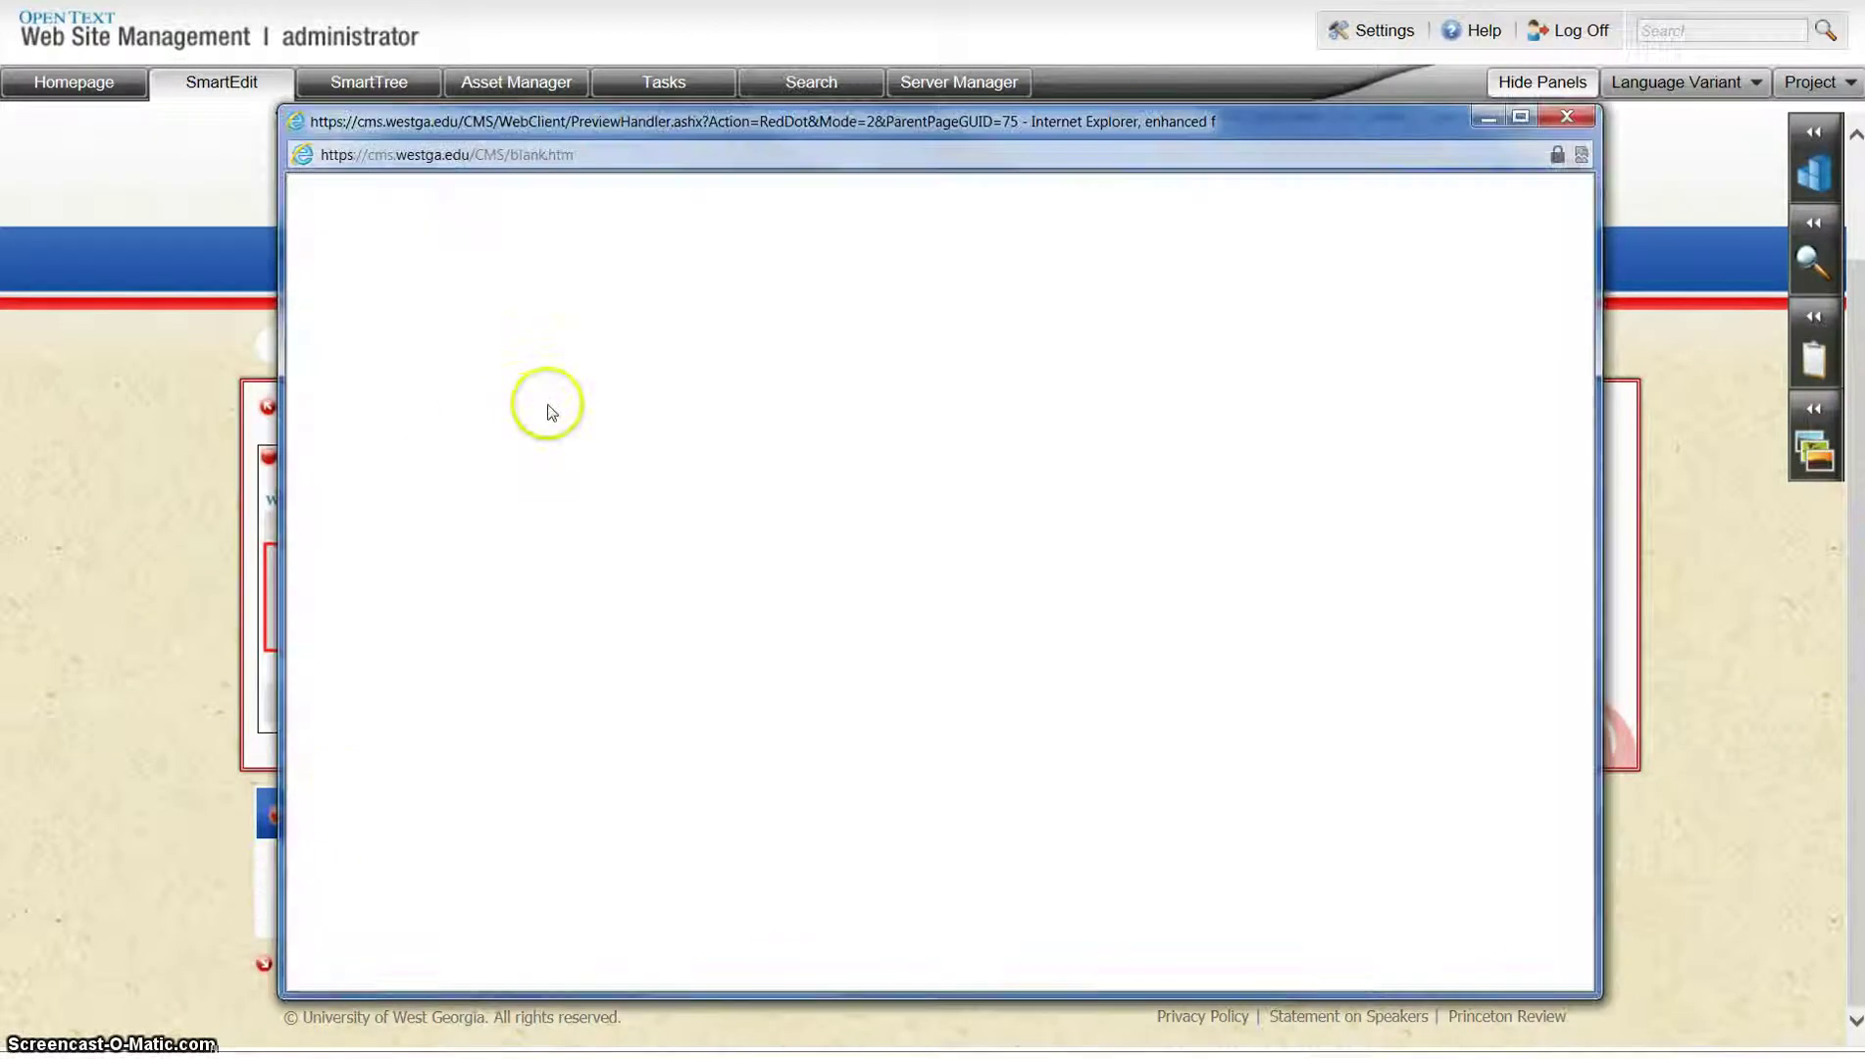
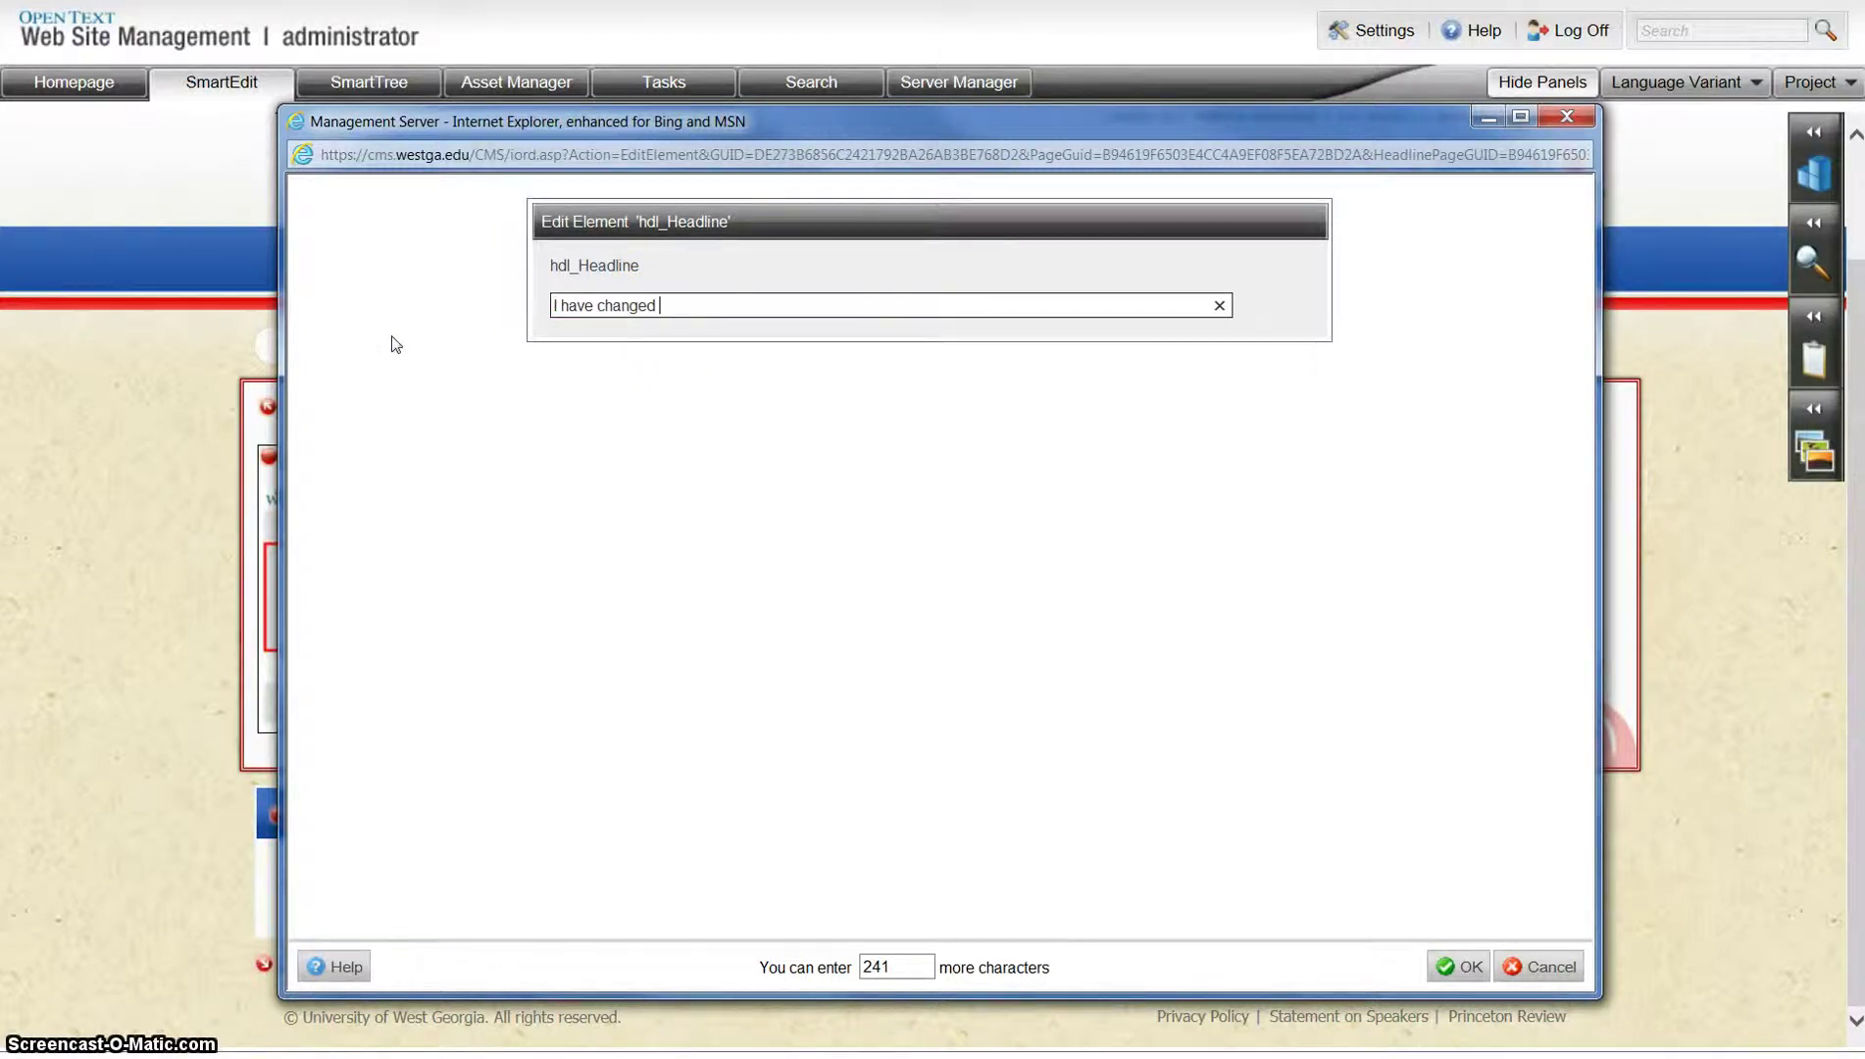
{"action": "type", "text": "this headline"}
Change the headline field to 'I have changed this headline' and confirm the edit.
{"action": "left_click", "coordinate": [1103, 733]}
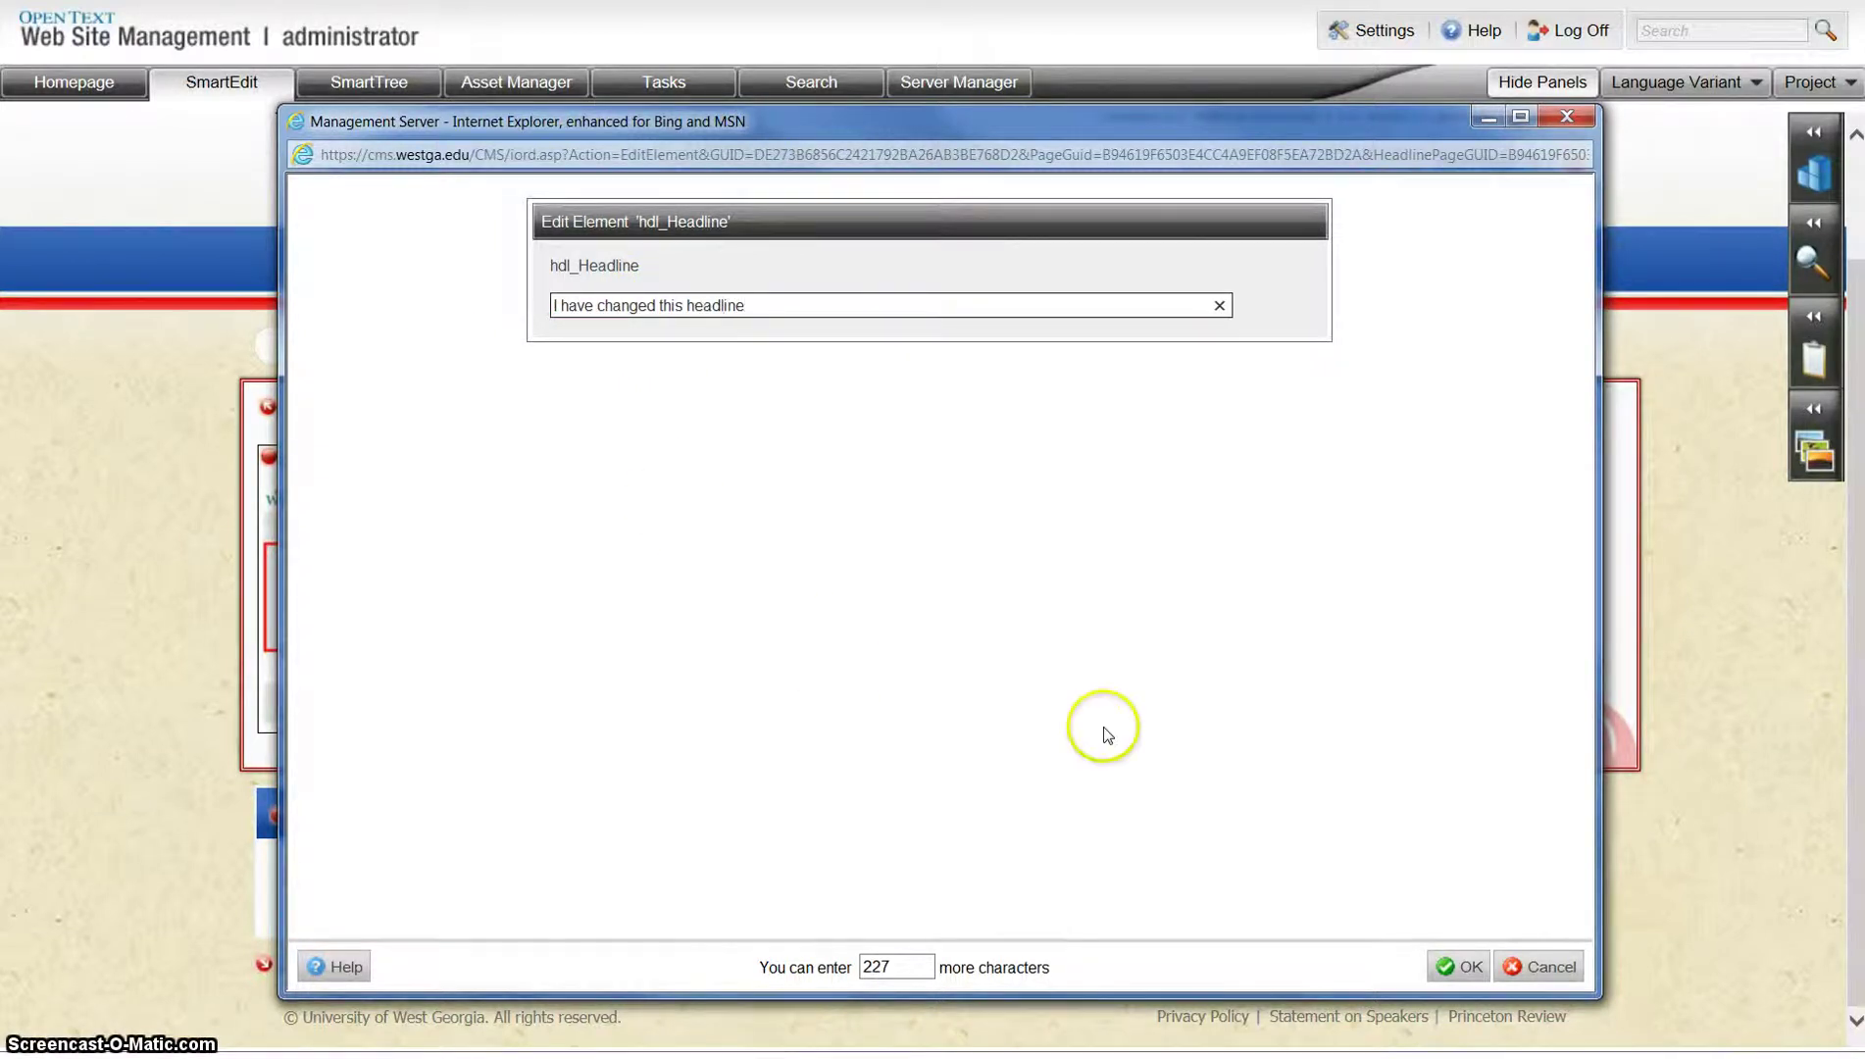
{"action": "left_click", "coordinate": [1460, 965]}
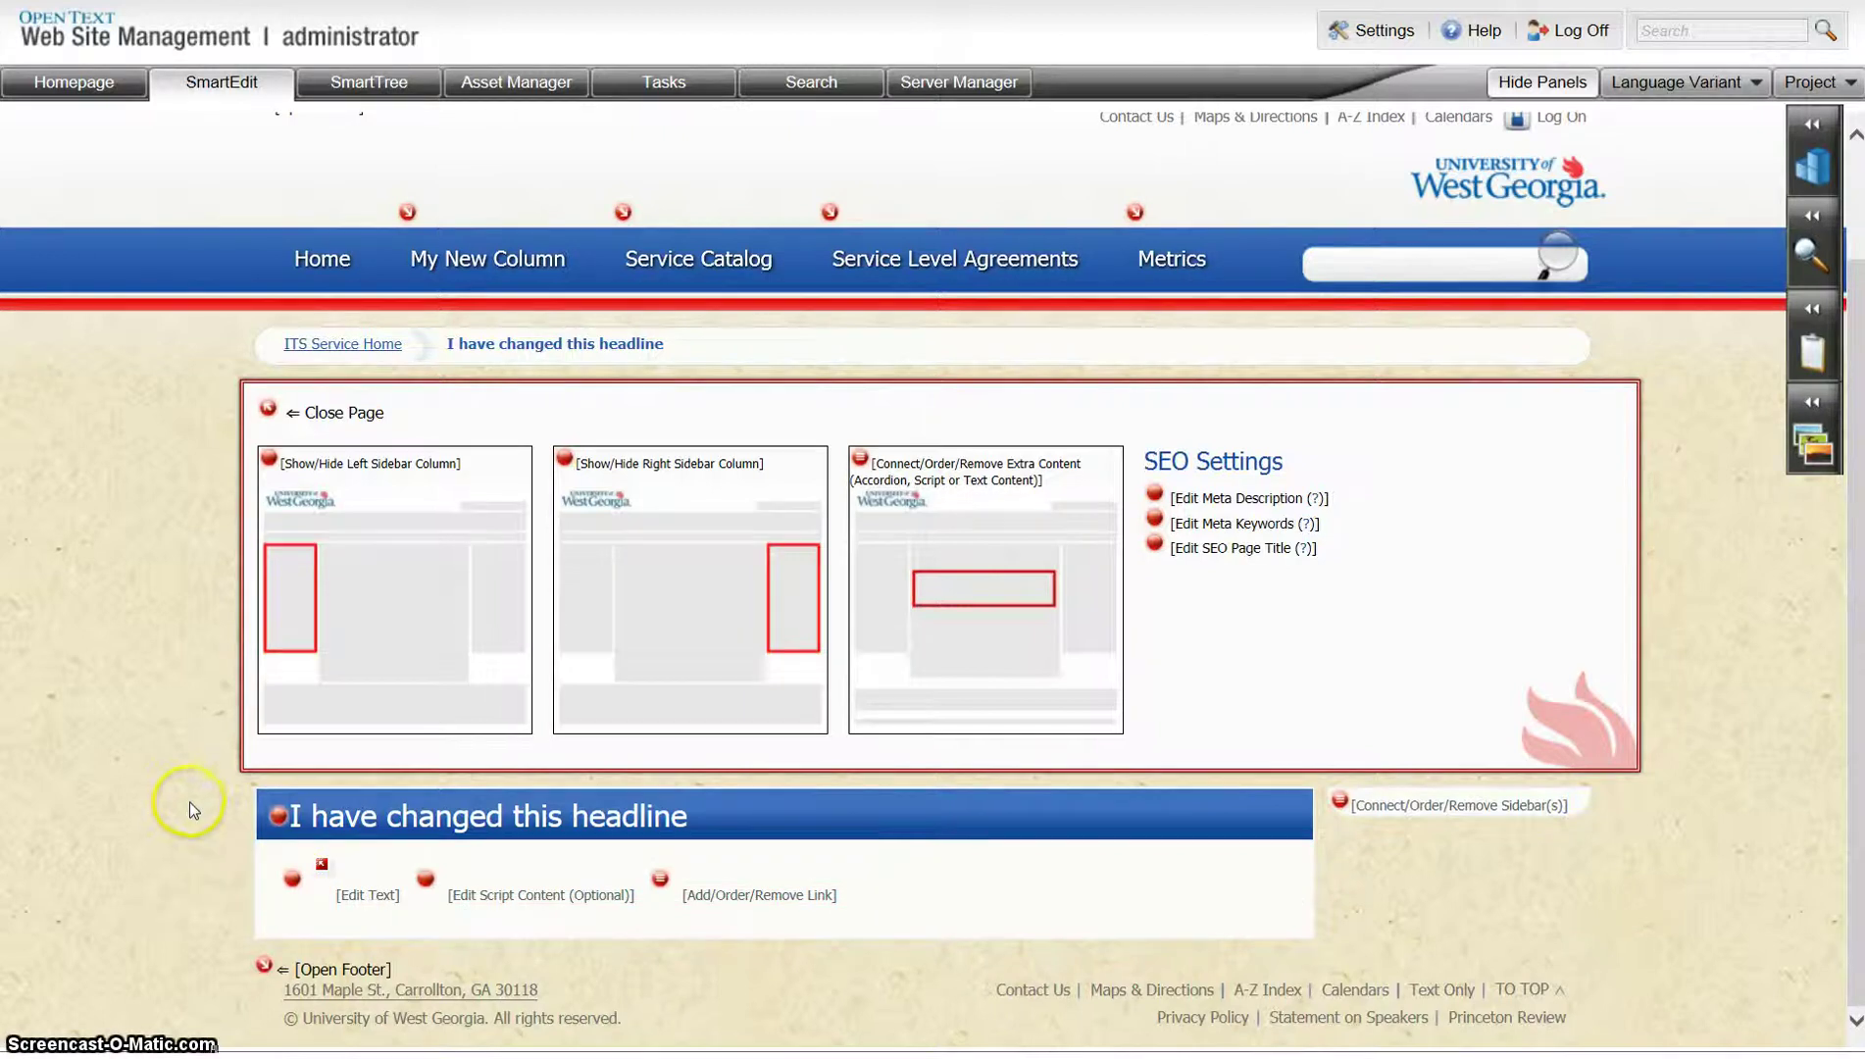
Enter the body lines 'Add some text' and 'This is my text', making the first bold.
{"action": "left_click", "coordinate": [291, 881]}
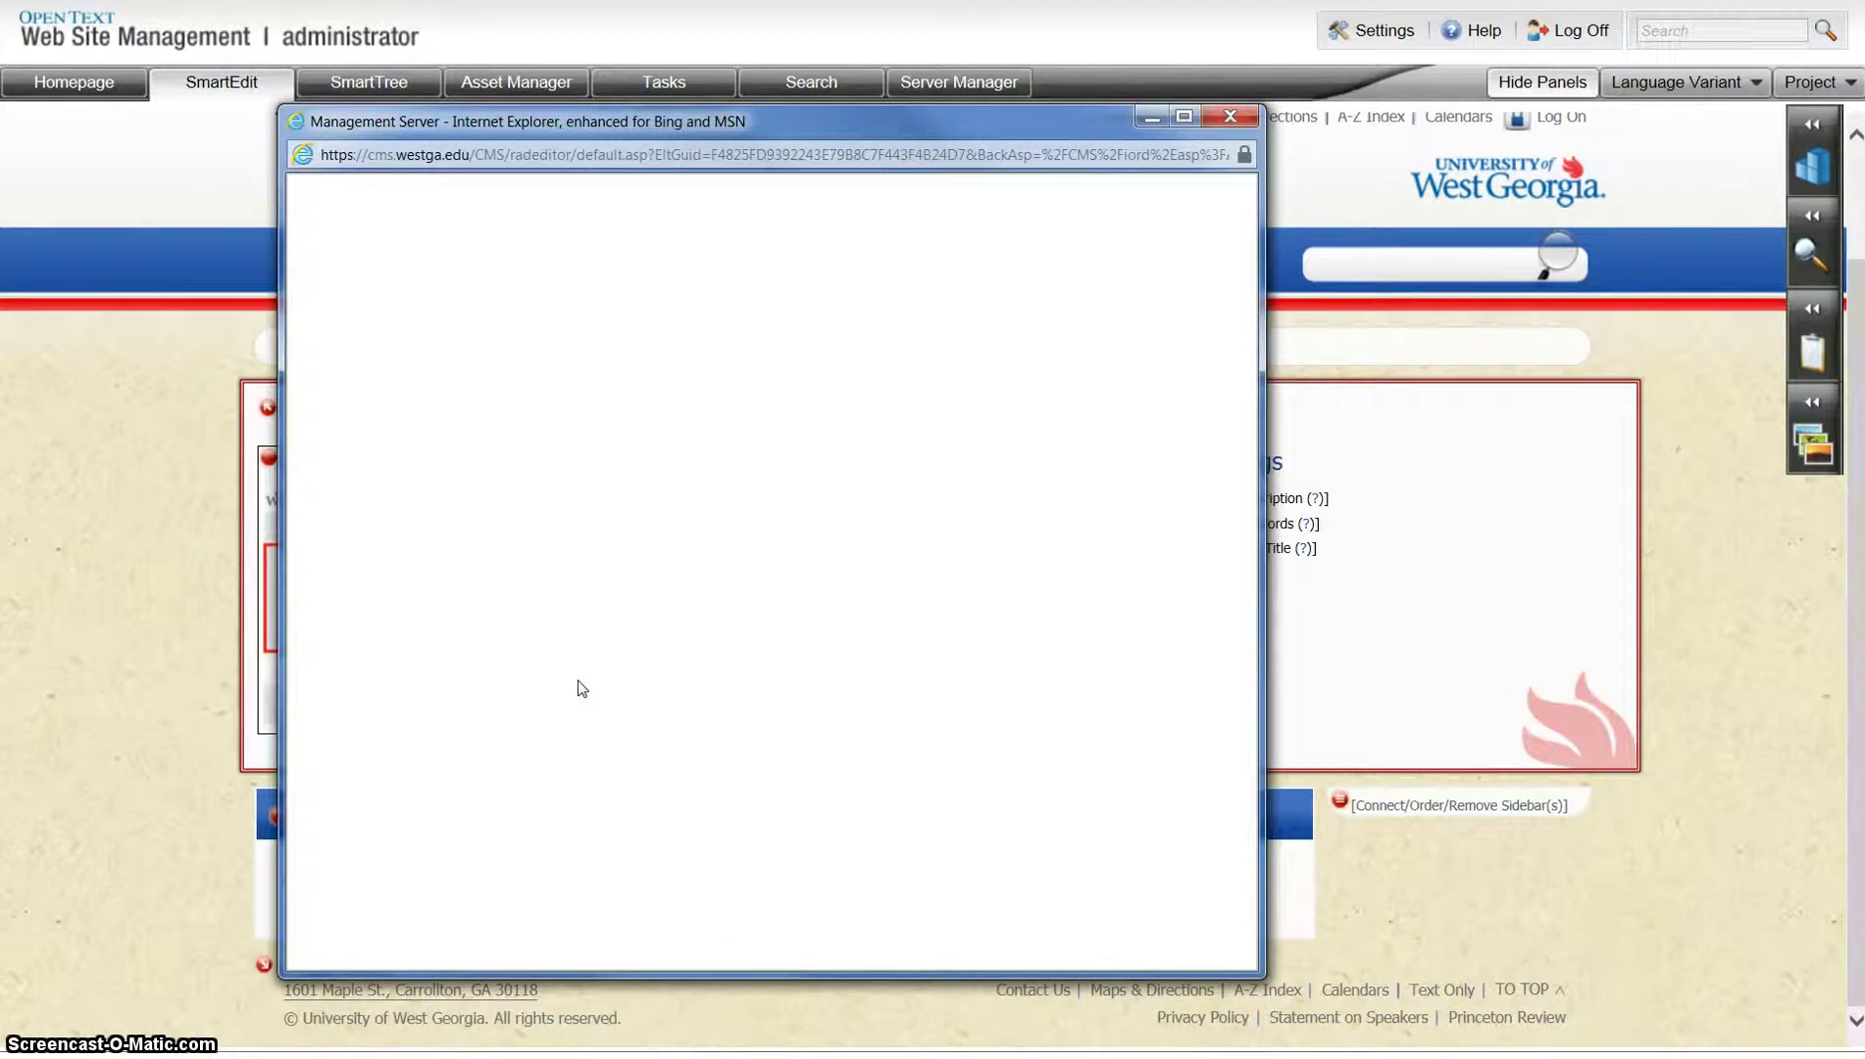
{"action": "left_click", "coordinate": [560, 572]}
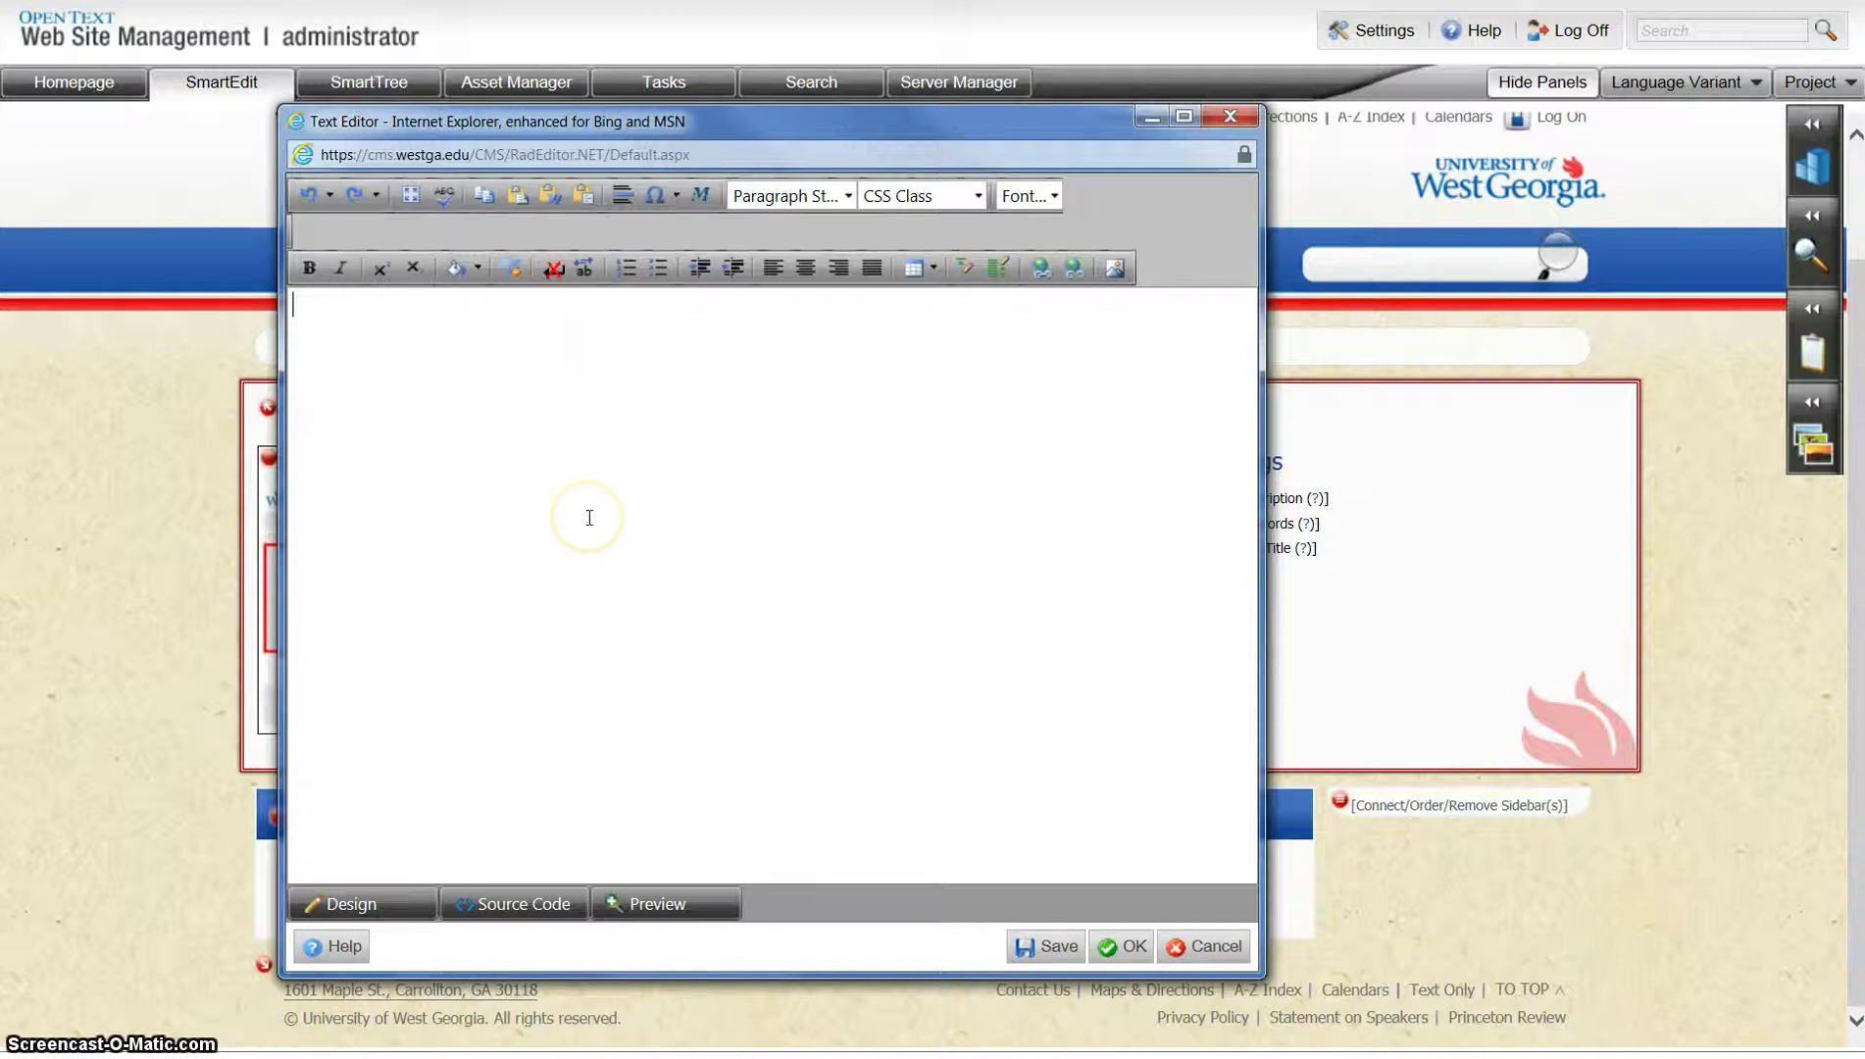
{"action": "type", "text": "Add some text"}
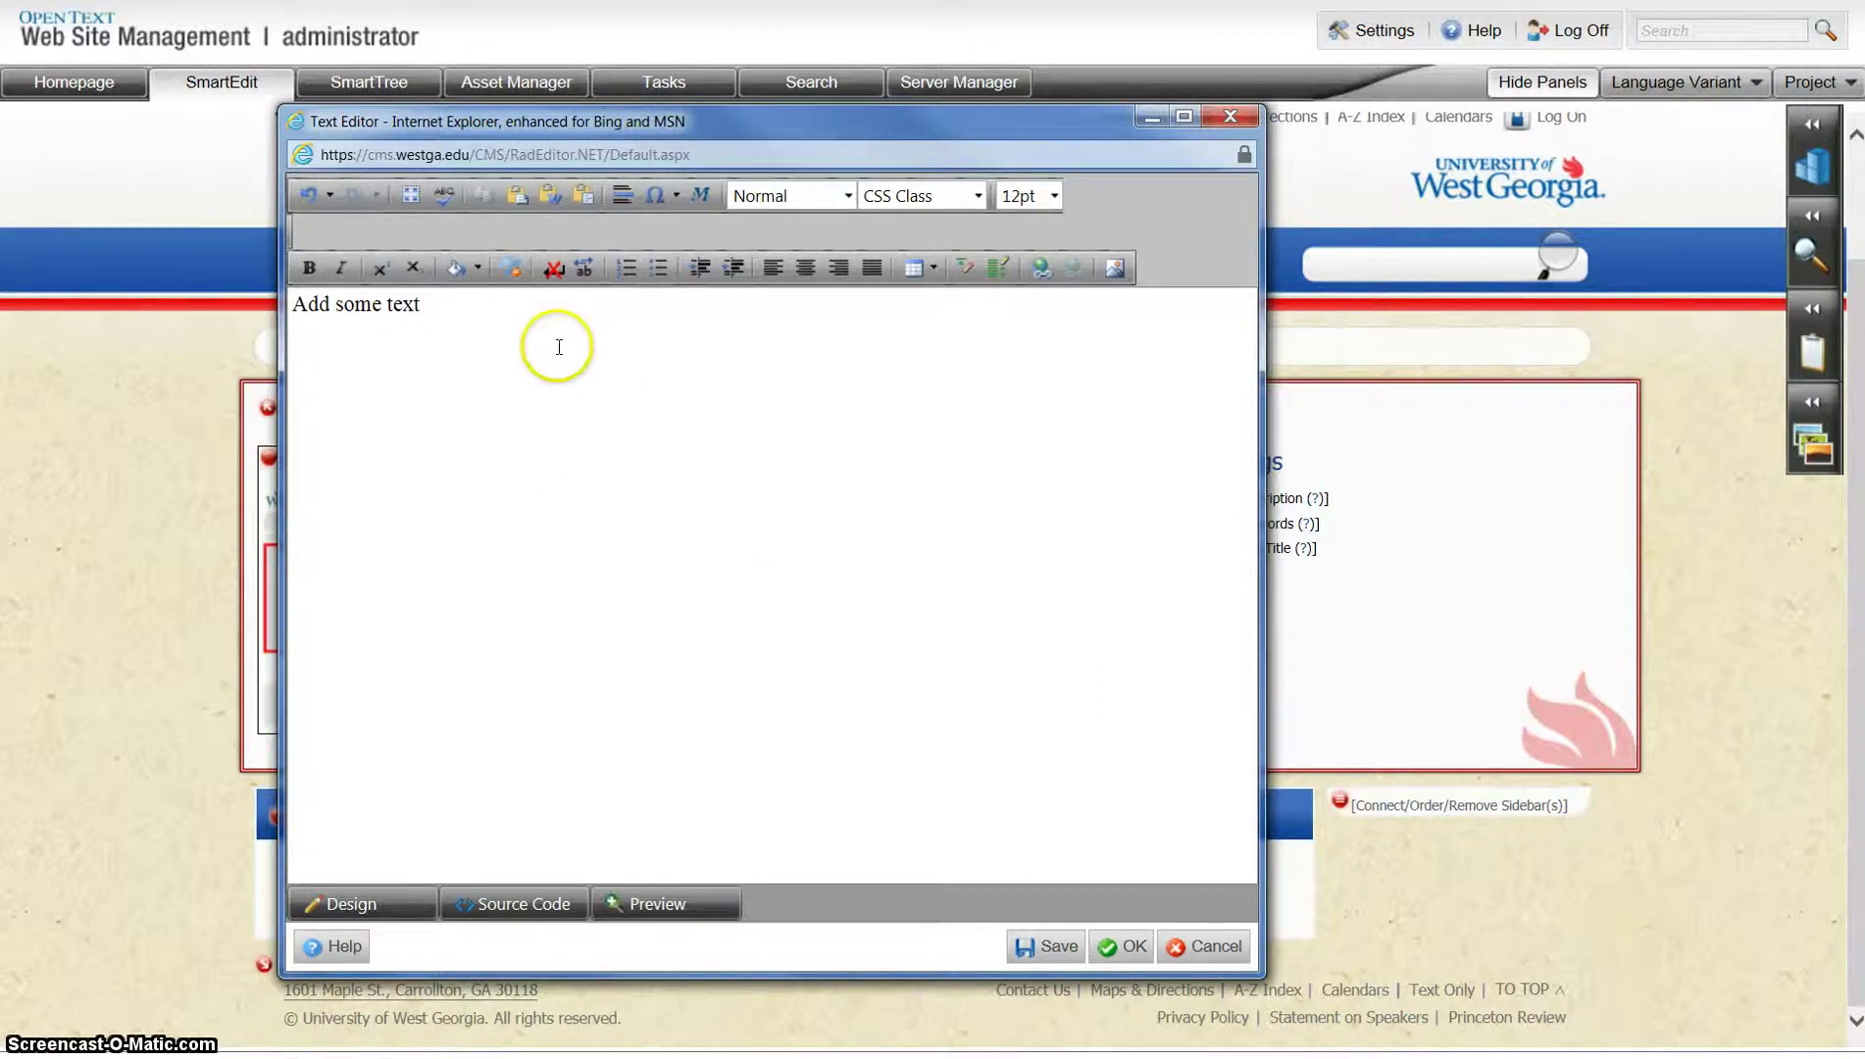
{"action": "left_click_drag", "start_coordinate": [422, 303], "coordinate": [314, 303]}
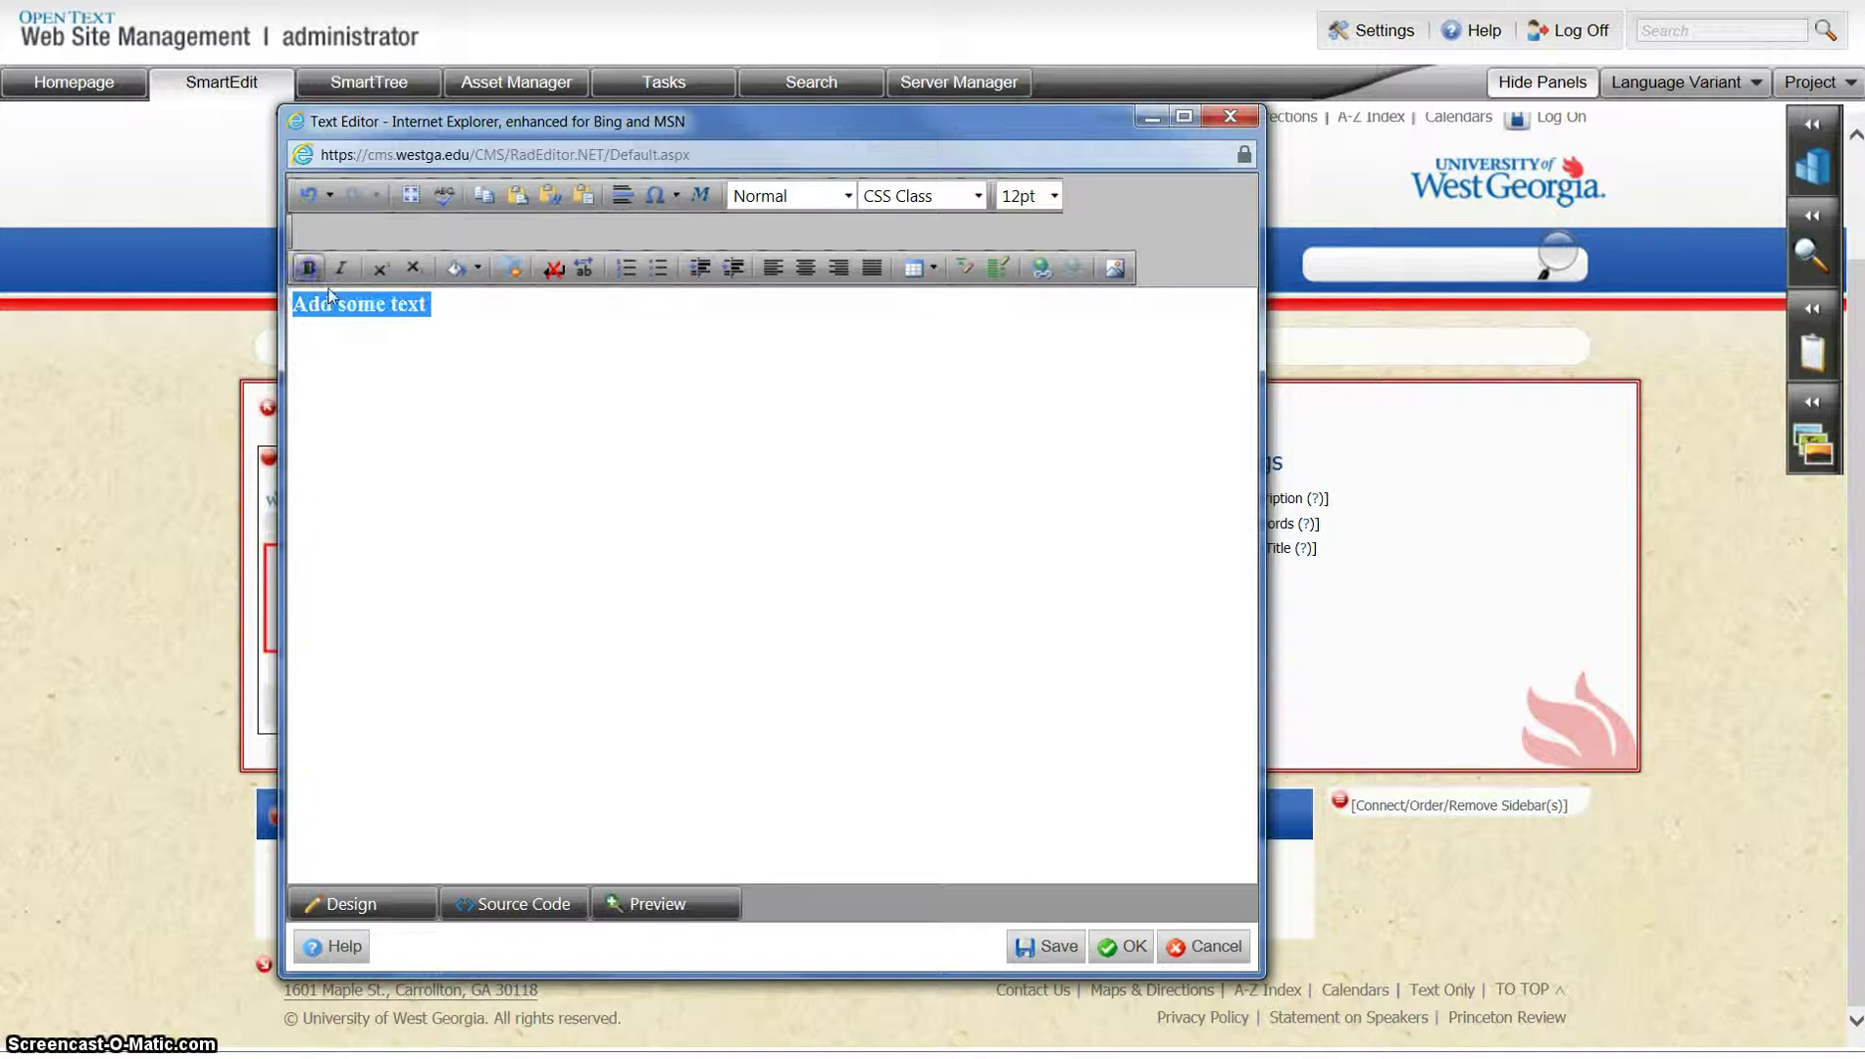
{"action": "left_click", "coordinate": [309, 268]}
{"action": "left_click", "coordinate": [494, 365]}
{"action": "type", "text": "This is my text"}
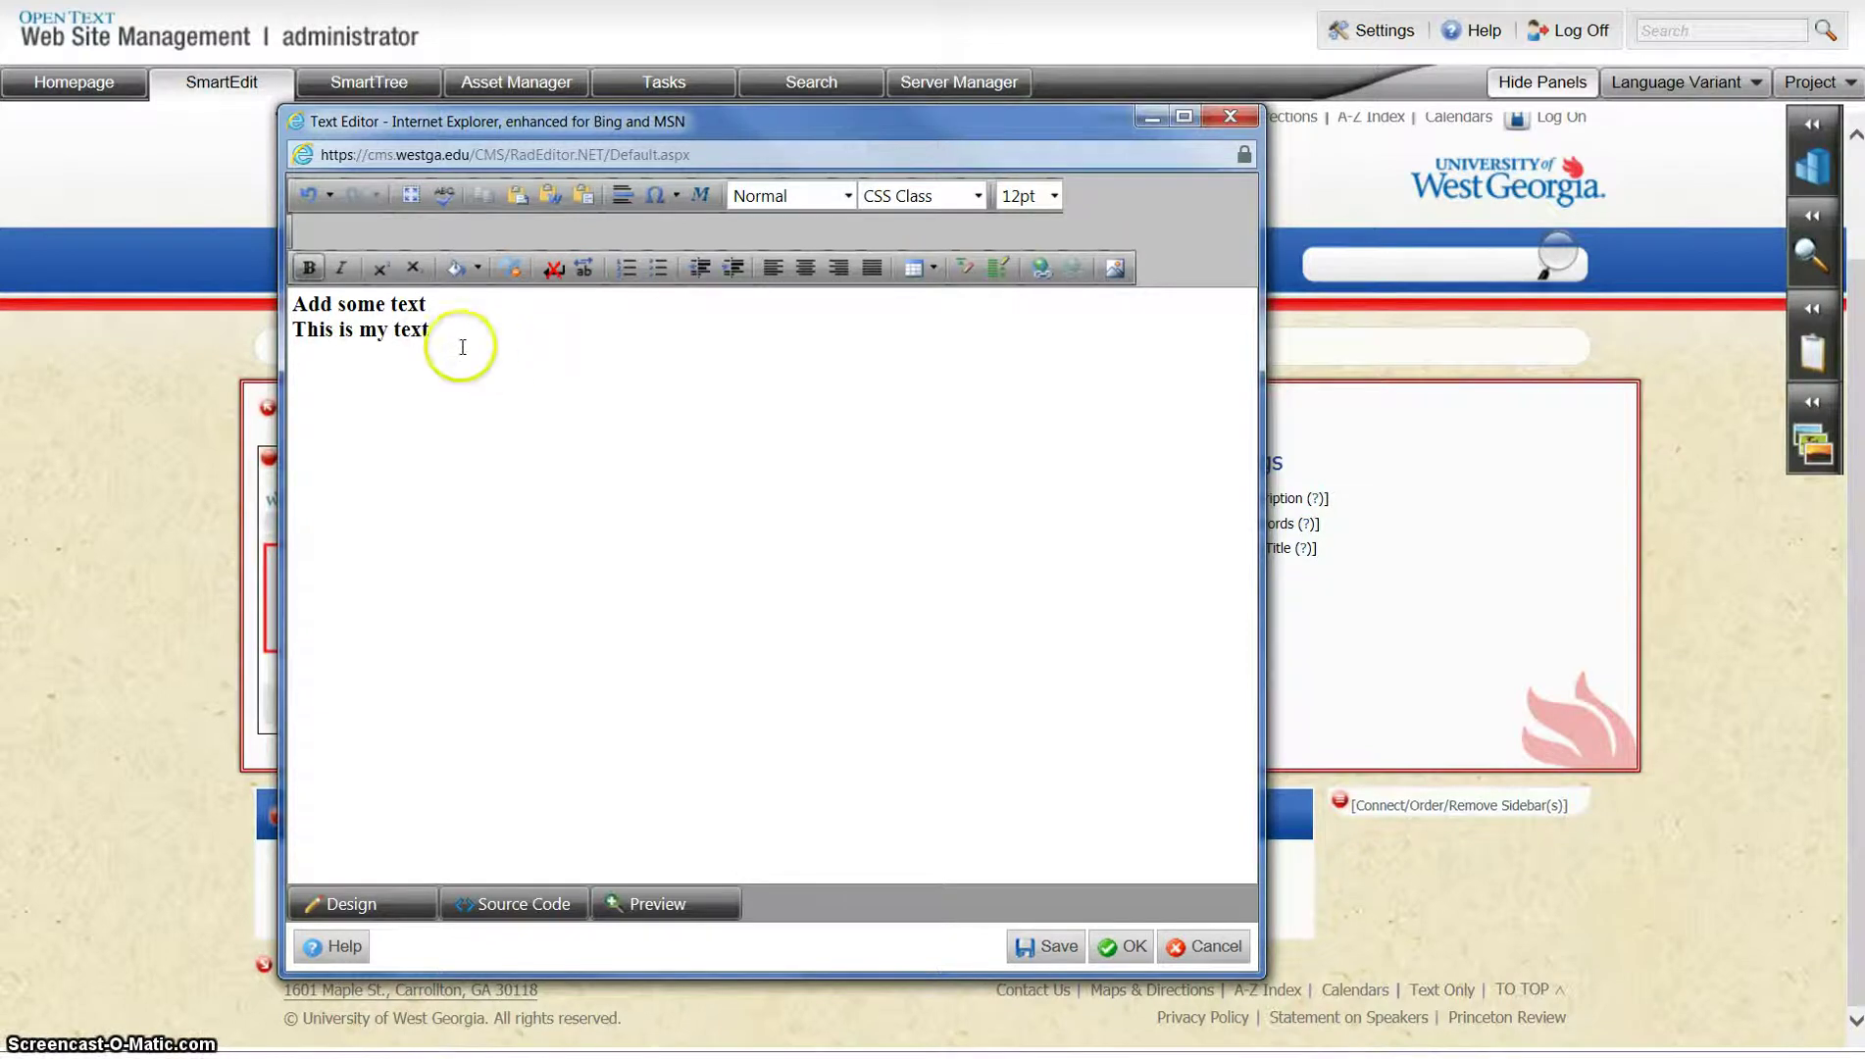
Italicize 'This is my text' and save the body text.
{"action": "left_click_drag", "start_coordinate": [437, 329], "coordinate": [299, 336]}
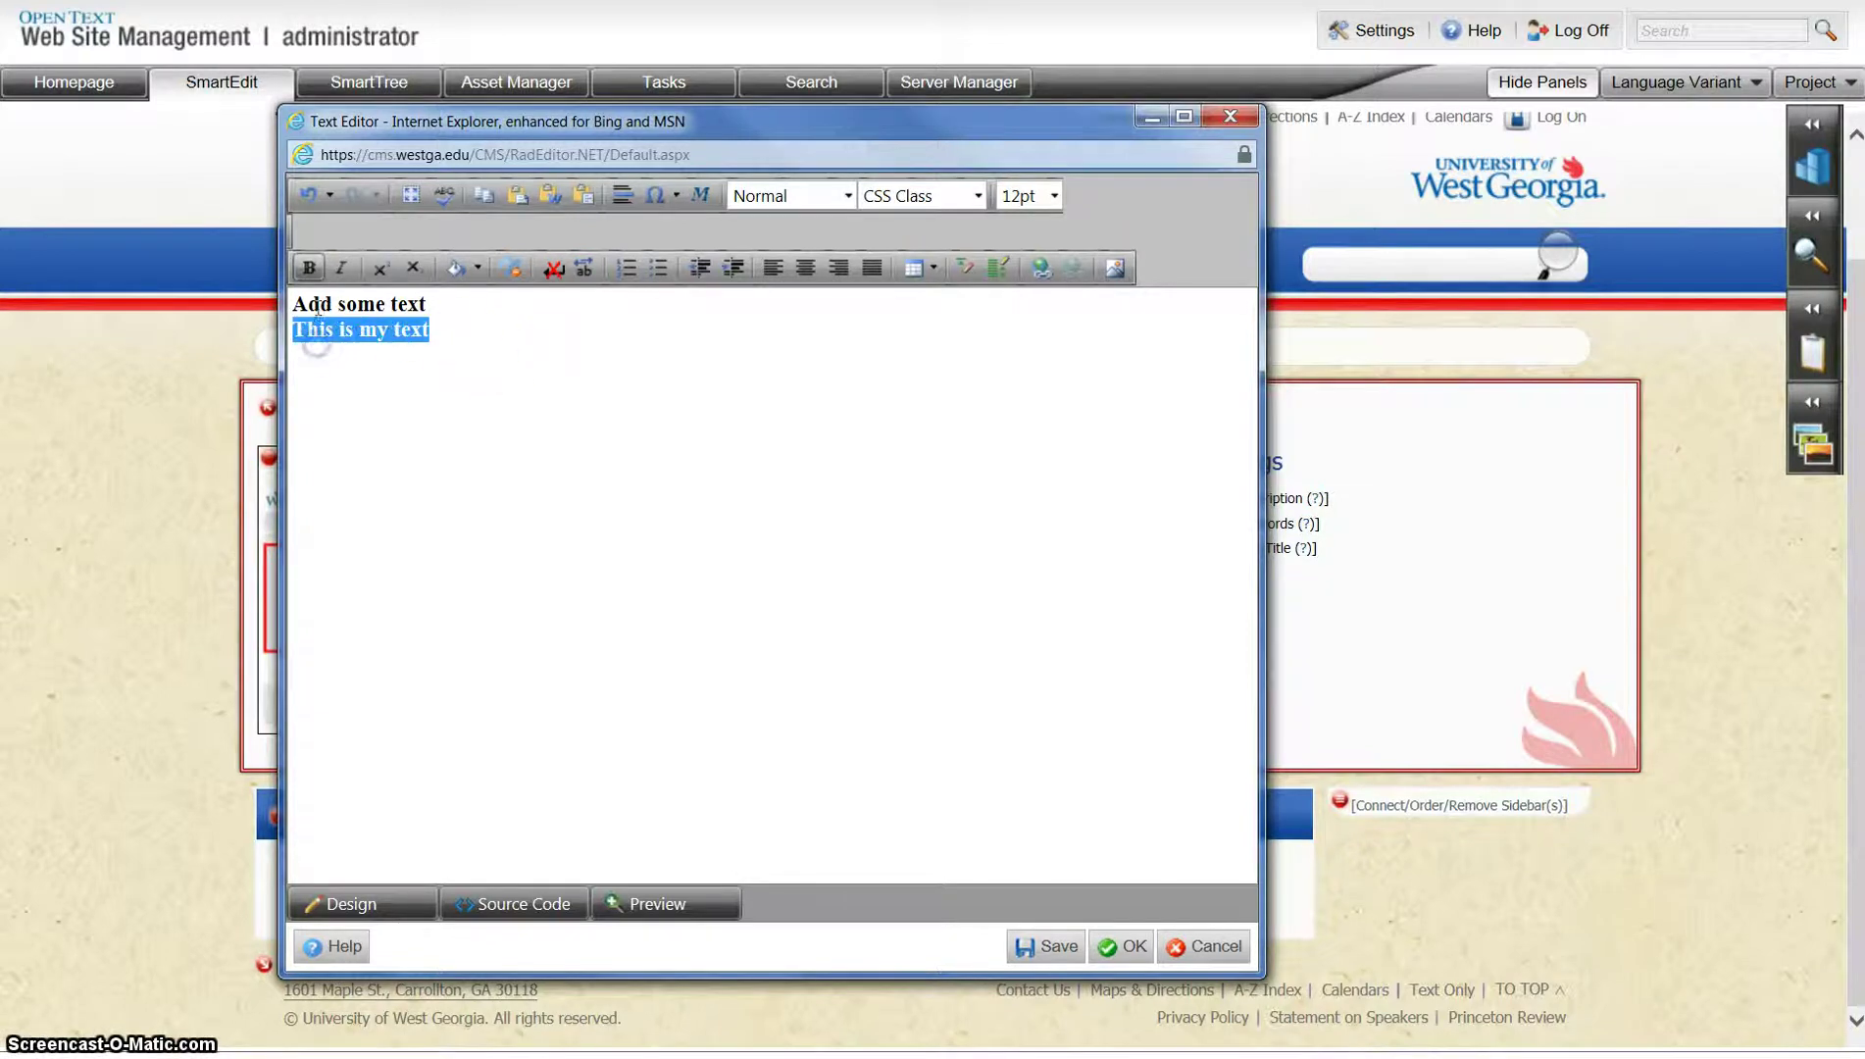
{"action": "left_click", "coordinate": [309, 269]}
{"action": "left_click", "coordinate": [341, 269]}
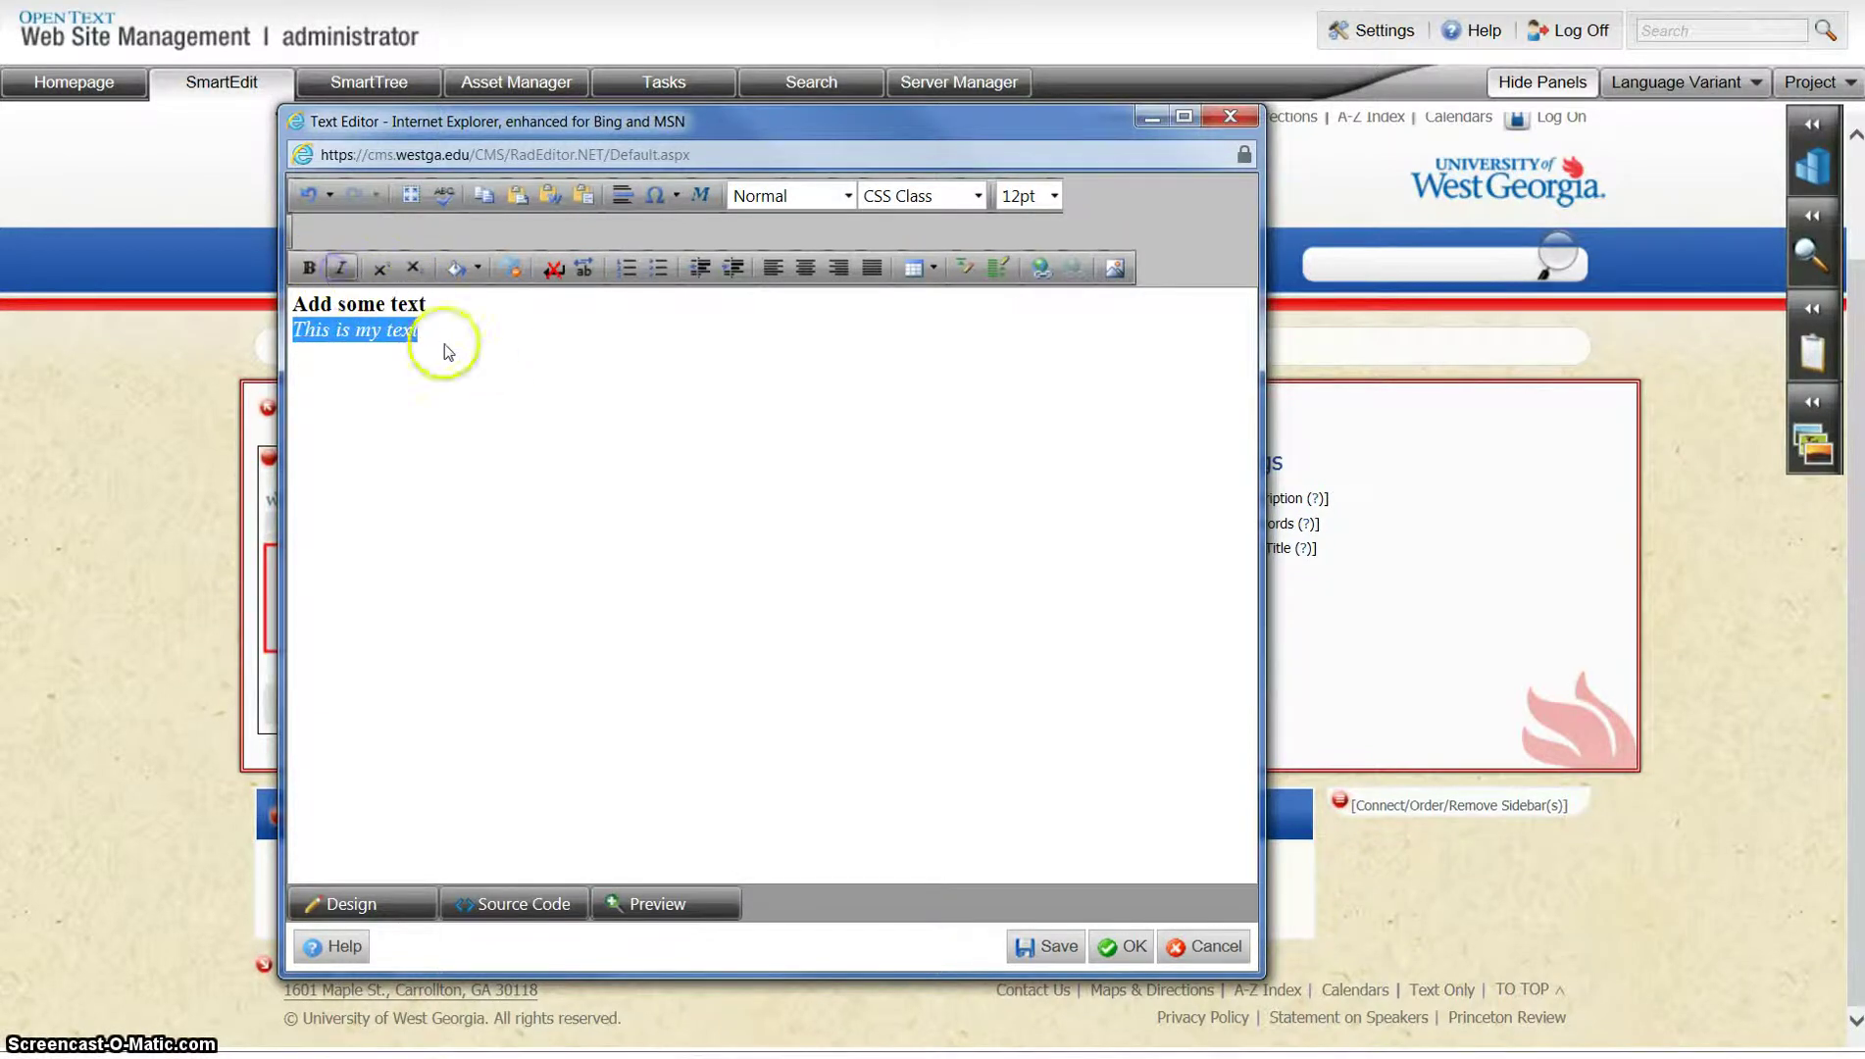
{"action": "left_click", "coordinate": [447, 350]}
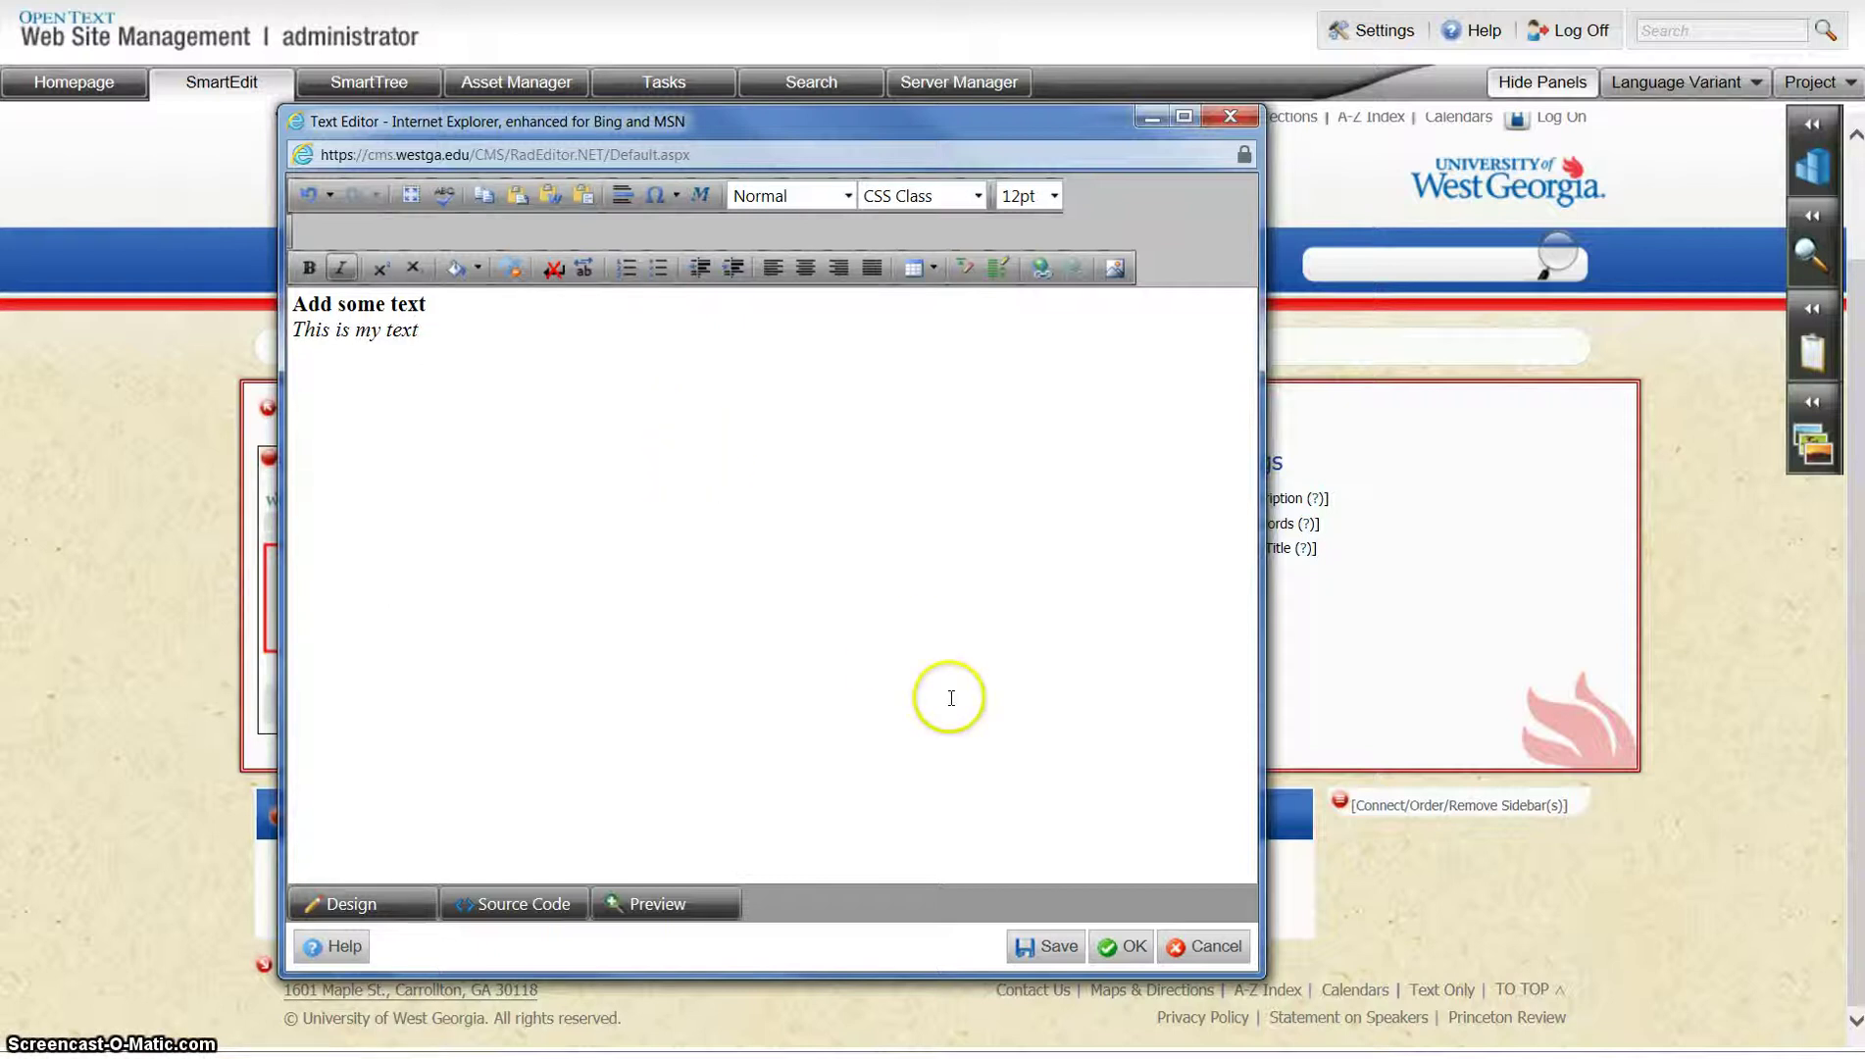
{"action": "left_click", "coordinate": [1043, 946]}
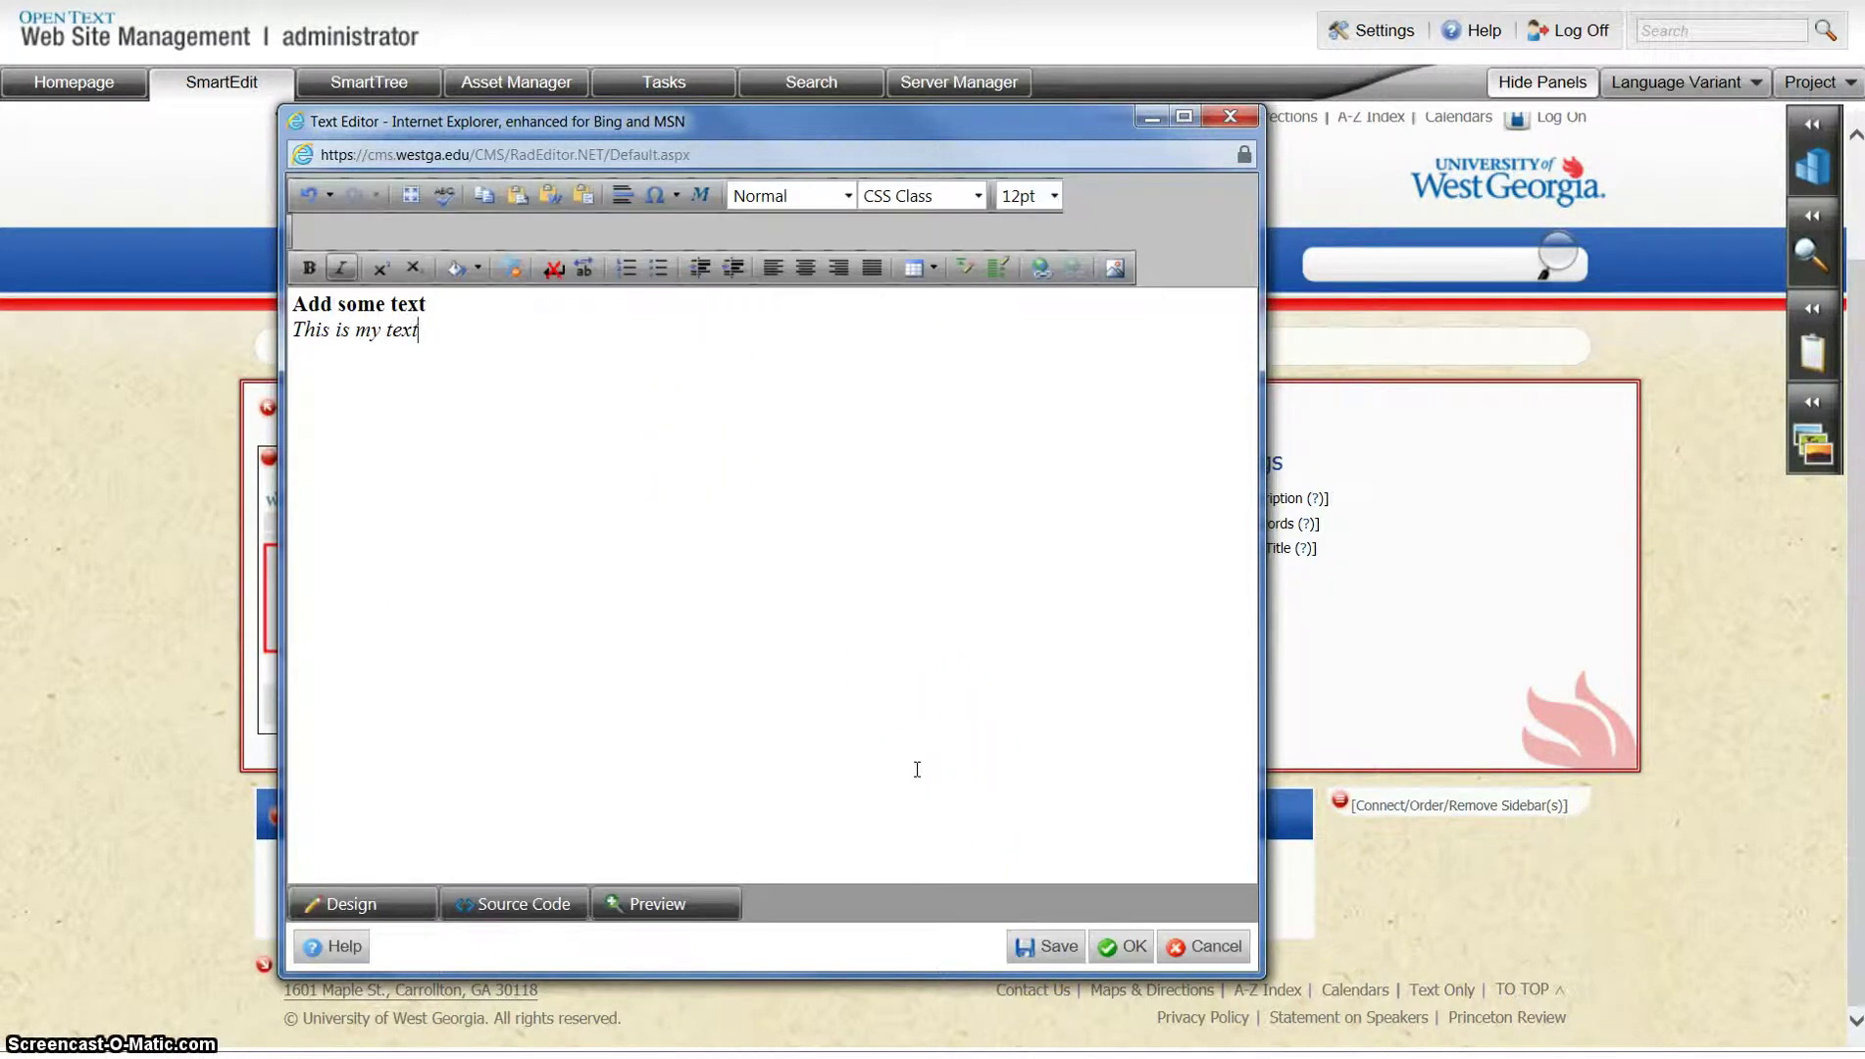
{"action": "left_click", "coordinate": [1124, 946]}
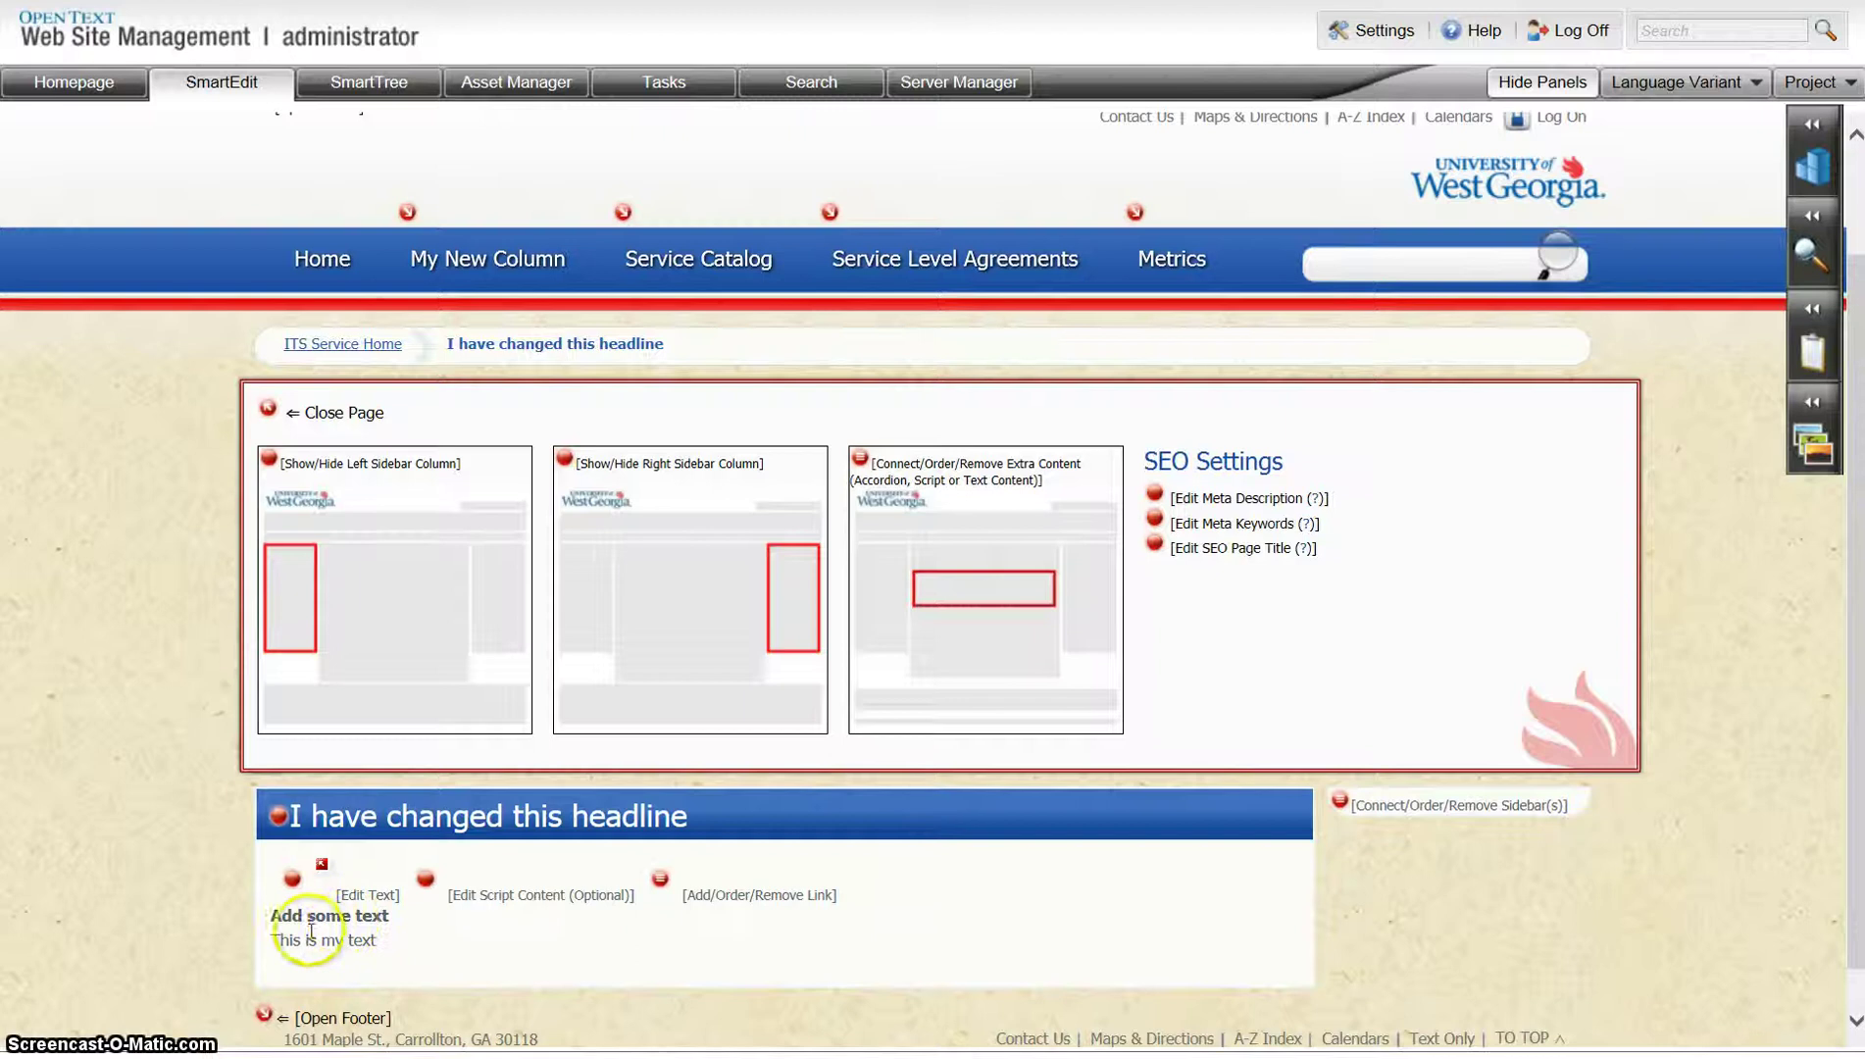
Insert a blank line above the body text and add 'google' below 'This is my text'.
{"action": "left_click", "coordinate": [296, 882]}
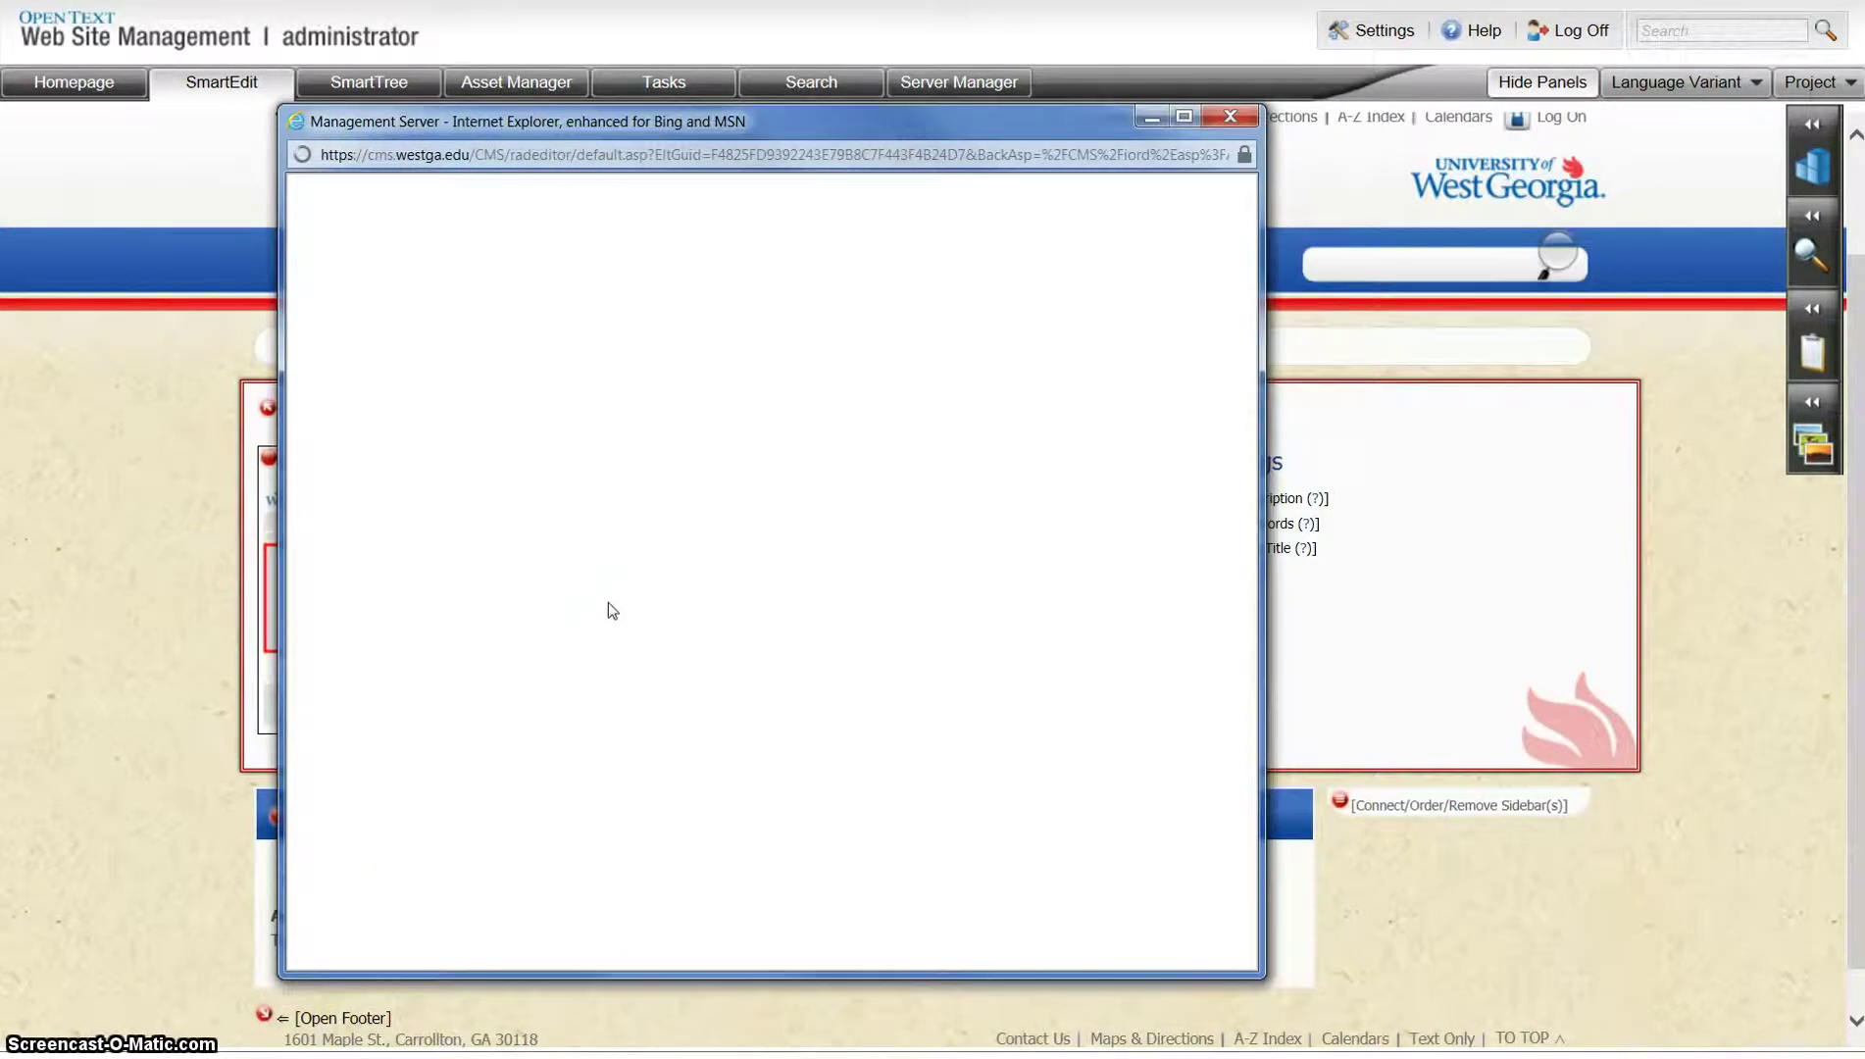
{"action": "left_click", "coordinate": [608, 602]}
{"action": "left_click", "coordinate": [293, 314]}
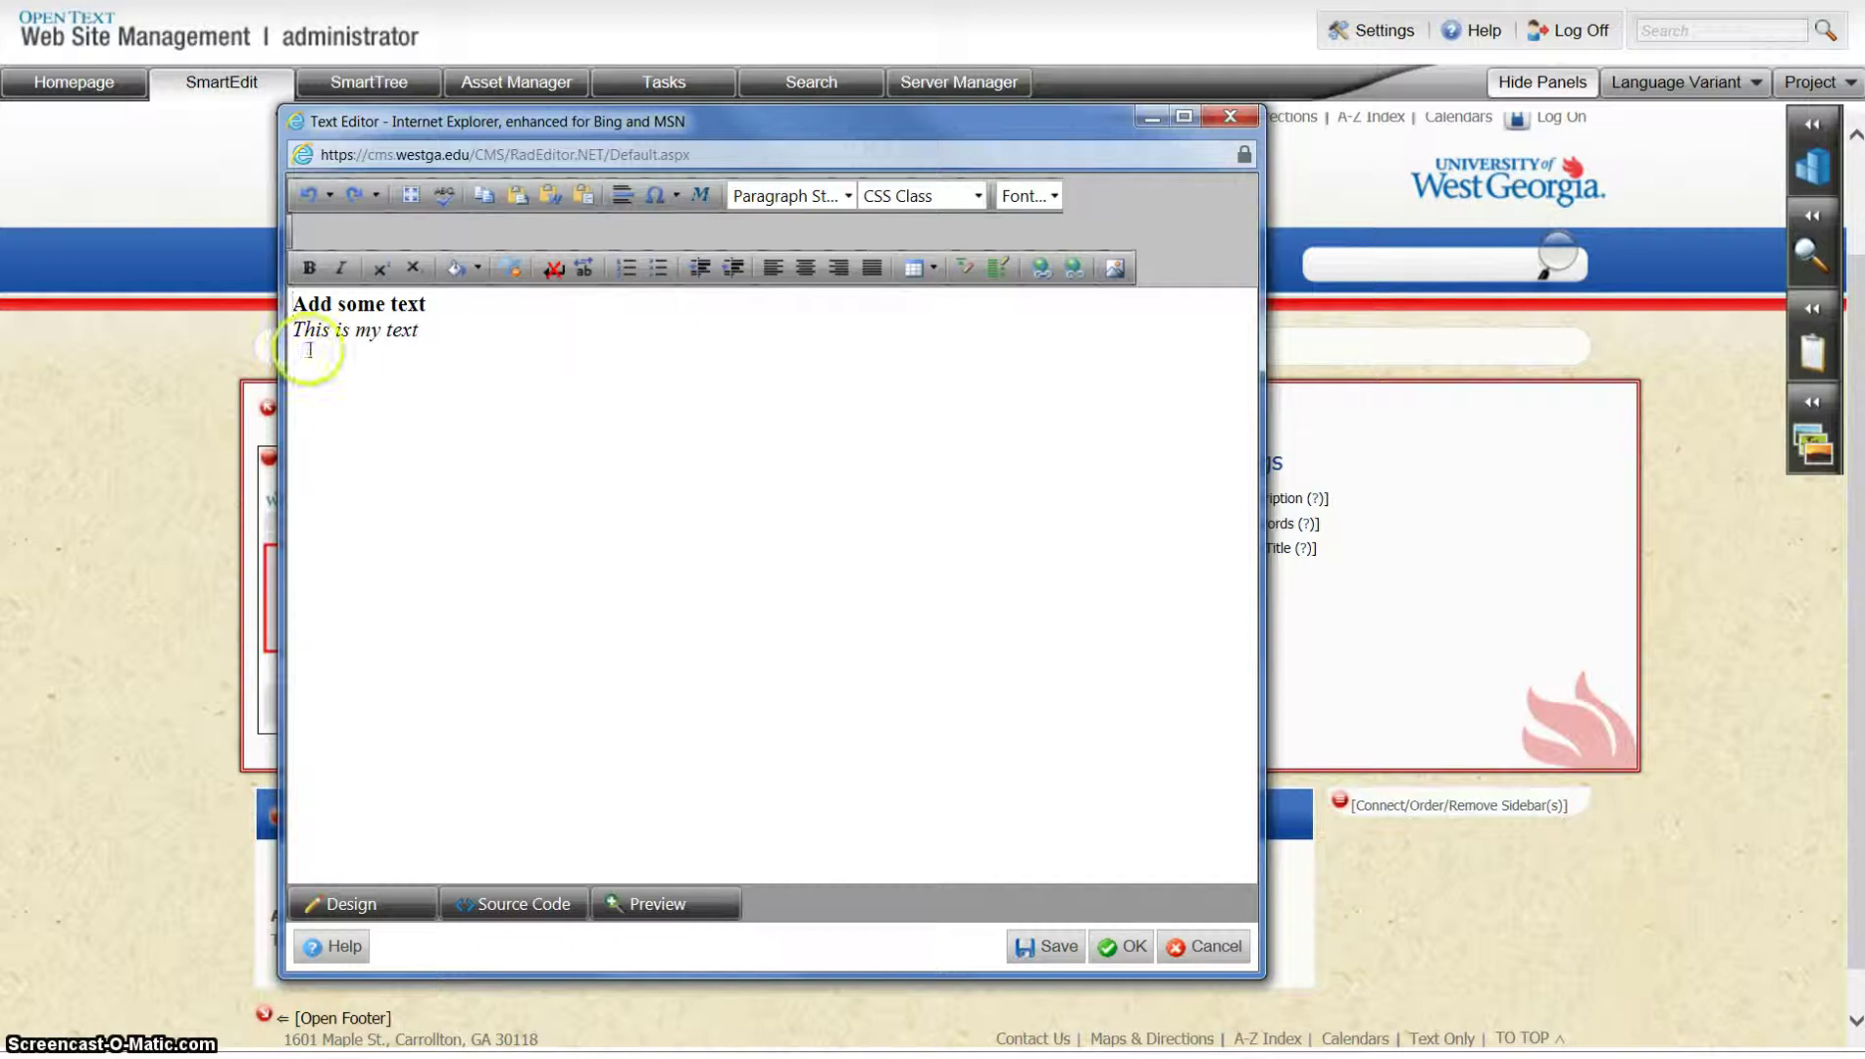
{"action": "key", "text": "Return"}
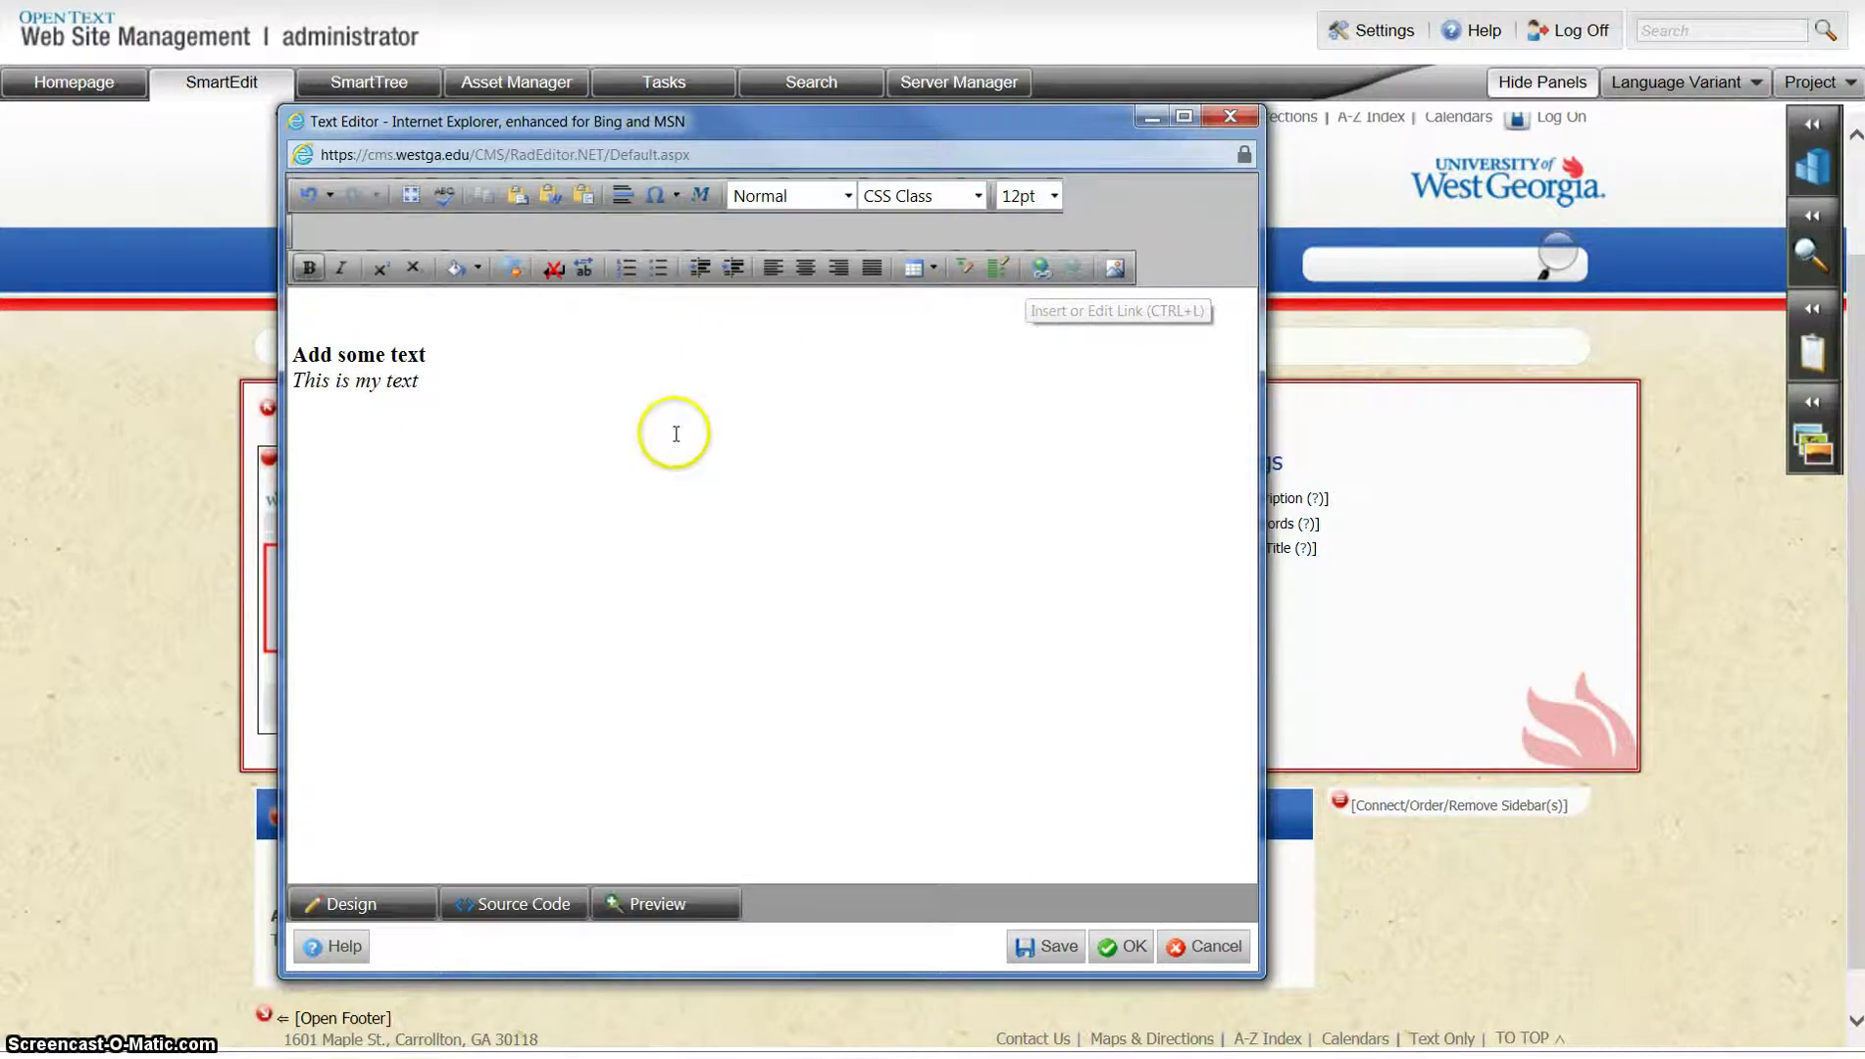
{"action": "left_click", "coordinate": [441, 382]}
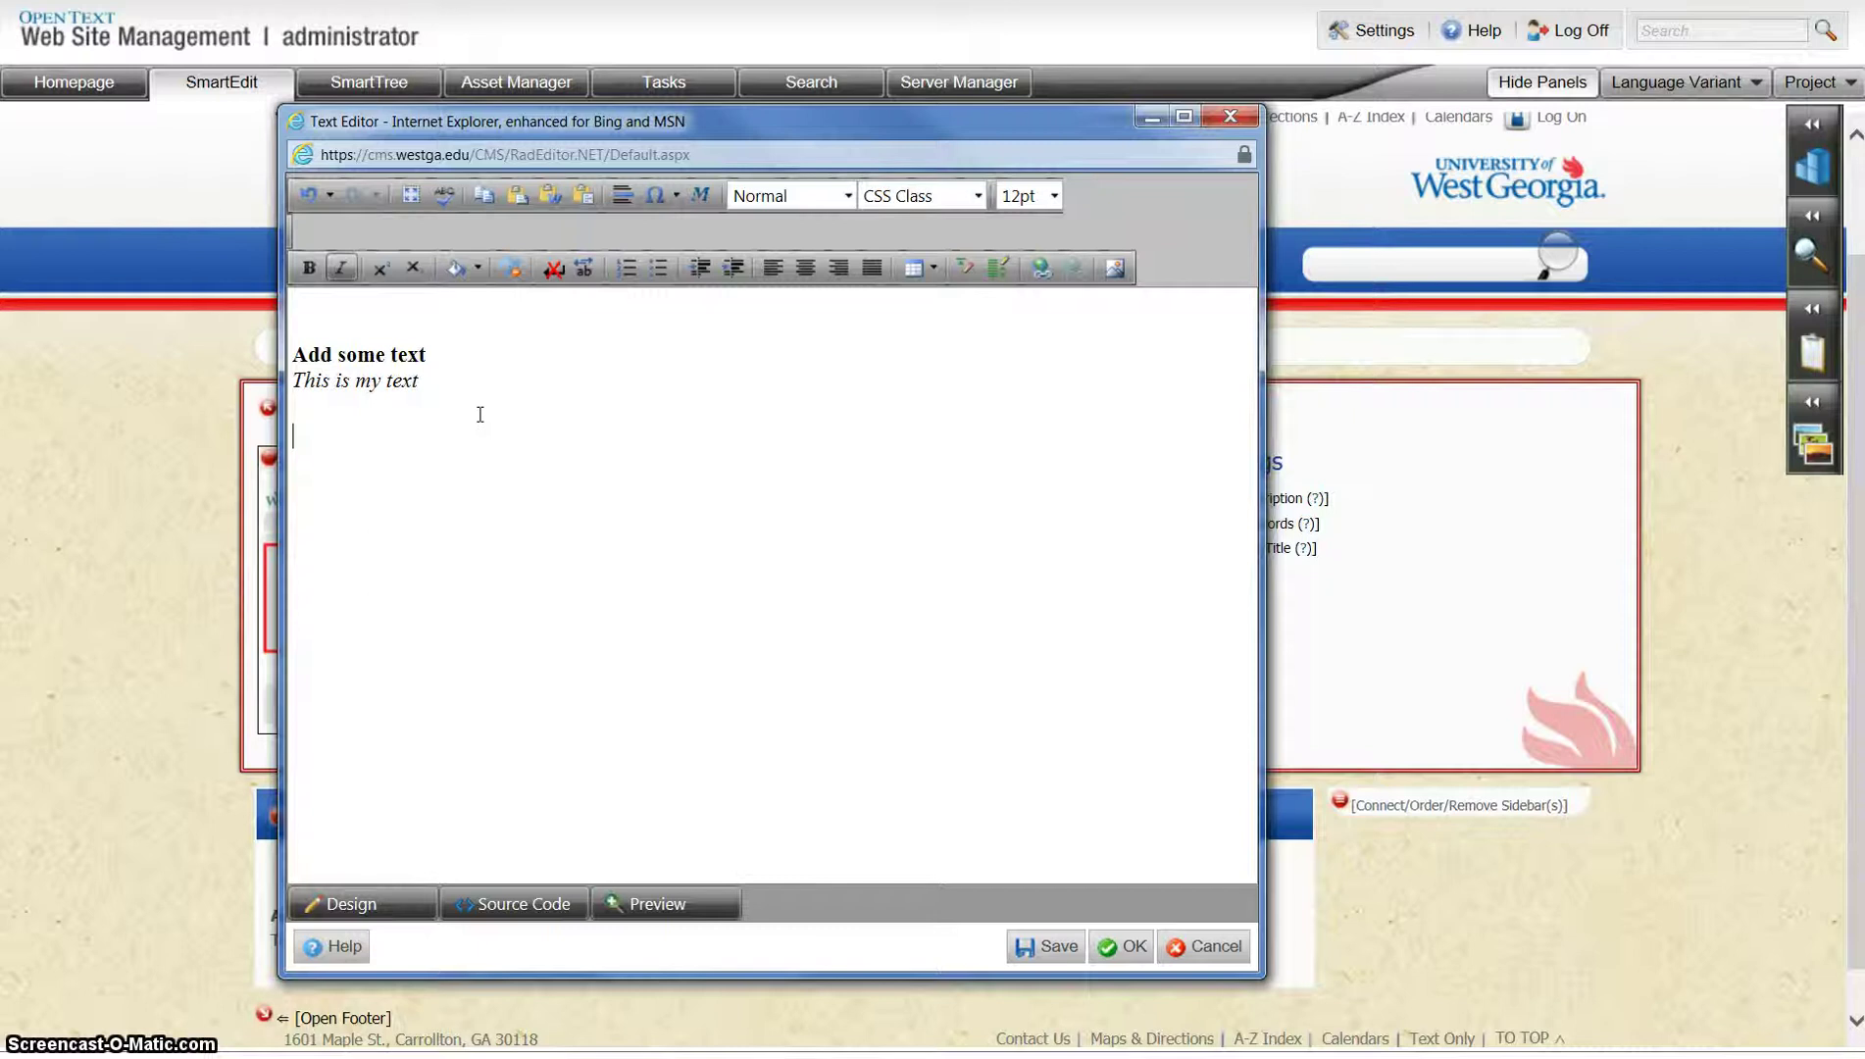
{"action": "type", "text": "google"}
{"action": "left_click", "coordinate": [387, 436]}
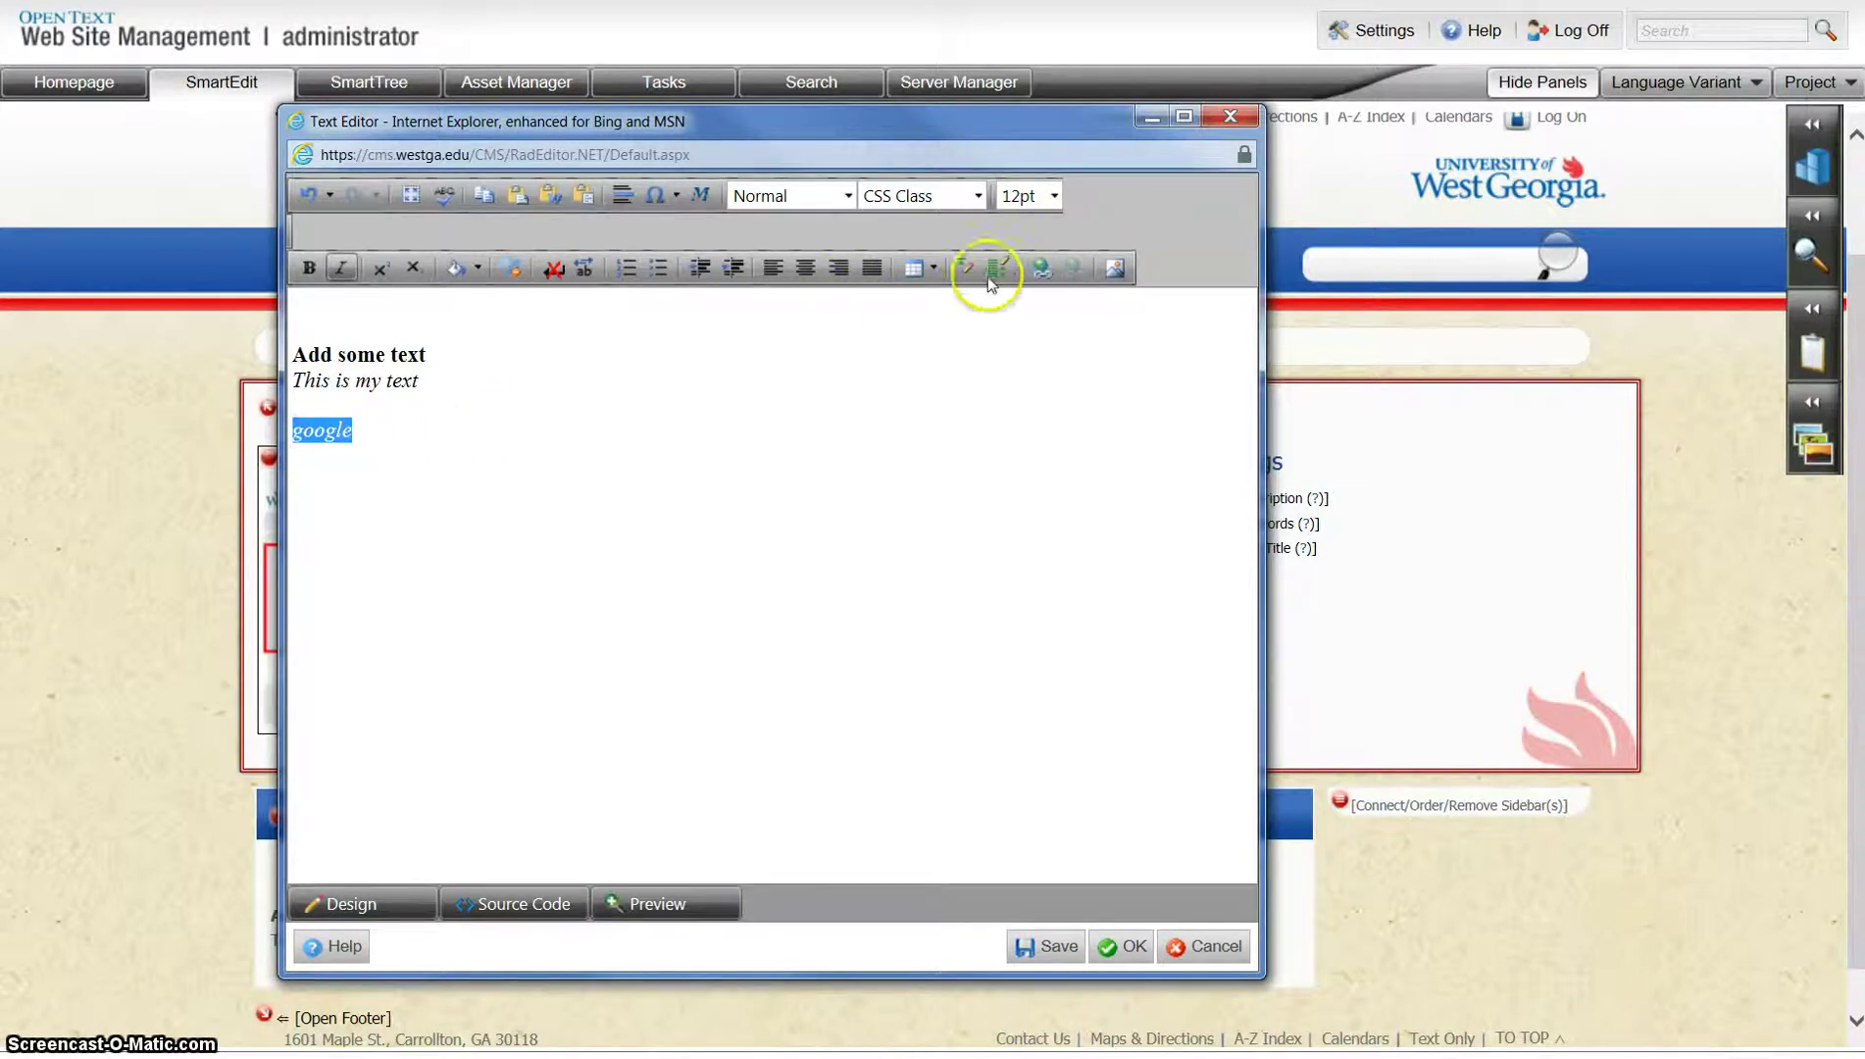
Open the link settings for 'google' and browse its Internet, Email and Page options.
{"action": "left_click", "coordinate": [1037, 271]}
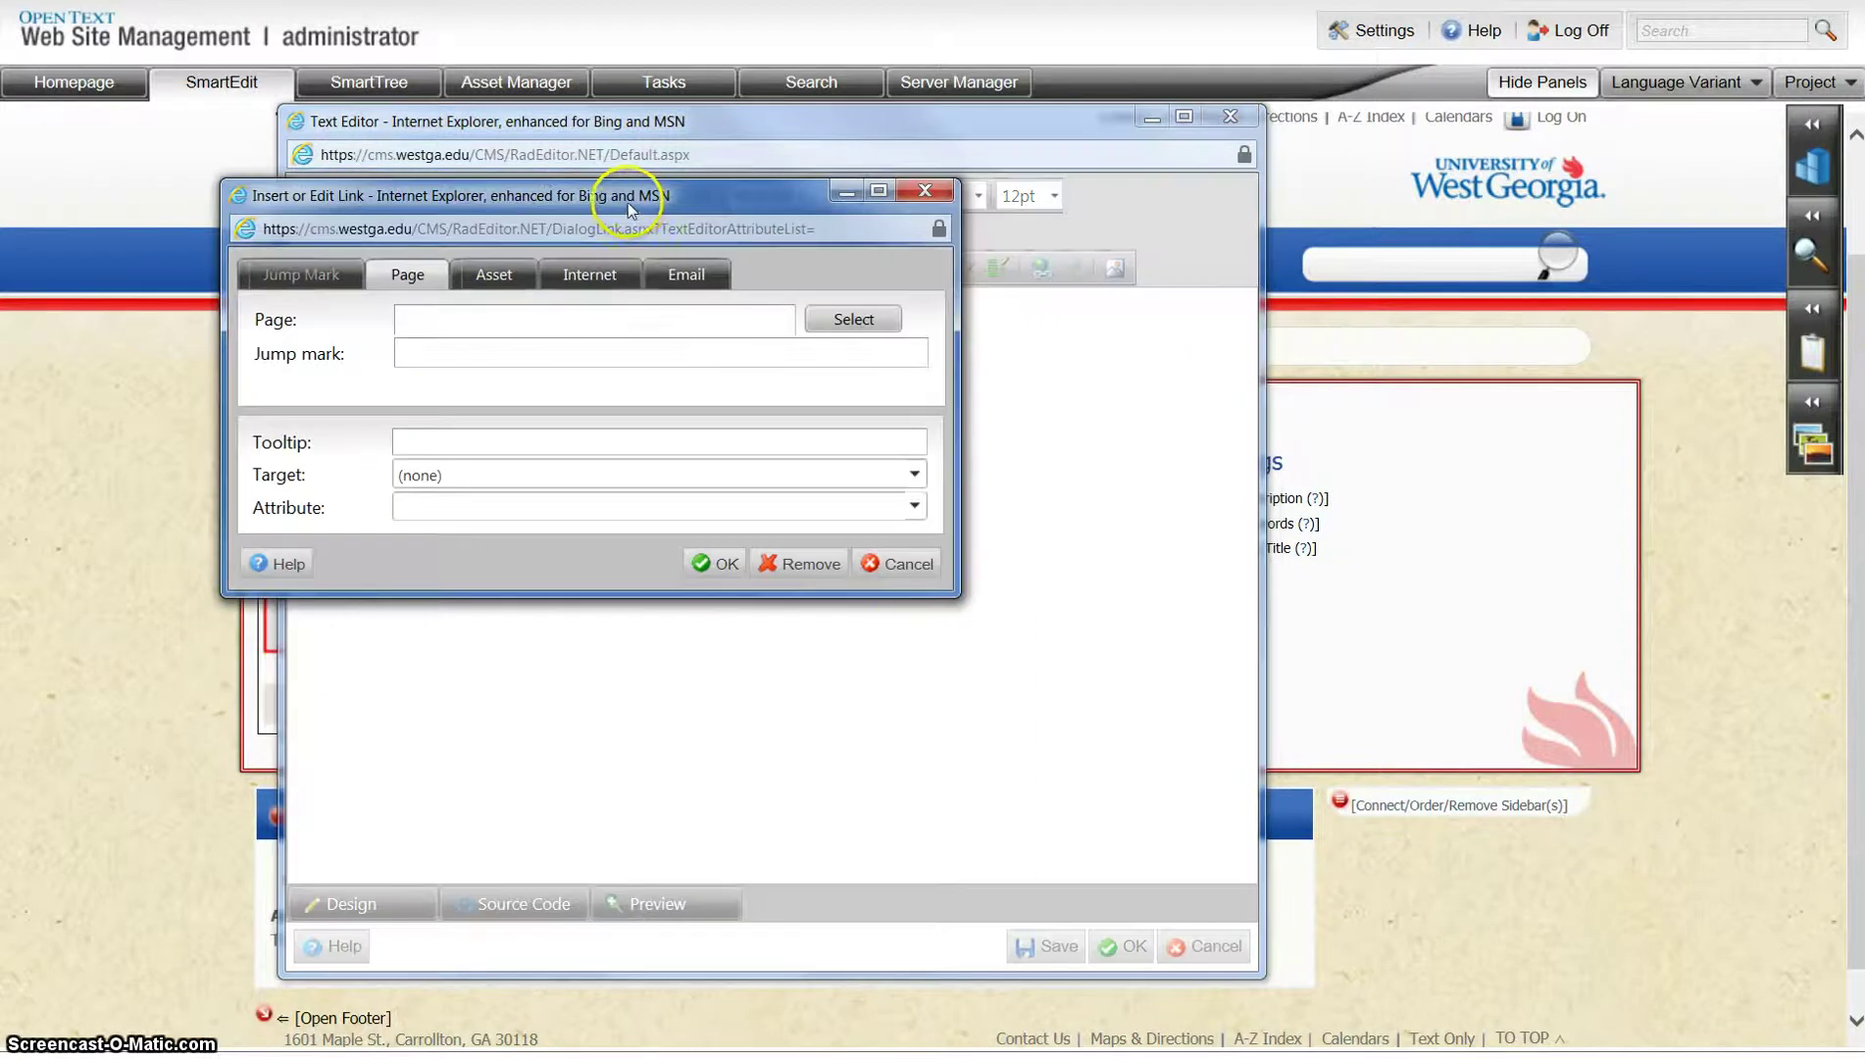
{"action": "left_click_drag", "start_coordinate": [628, 203], "coordinate": [866, 245]}
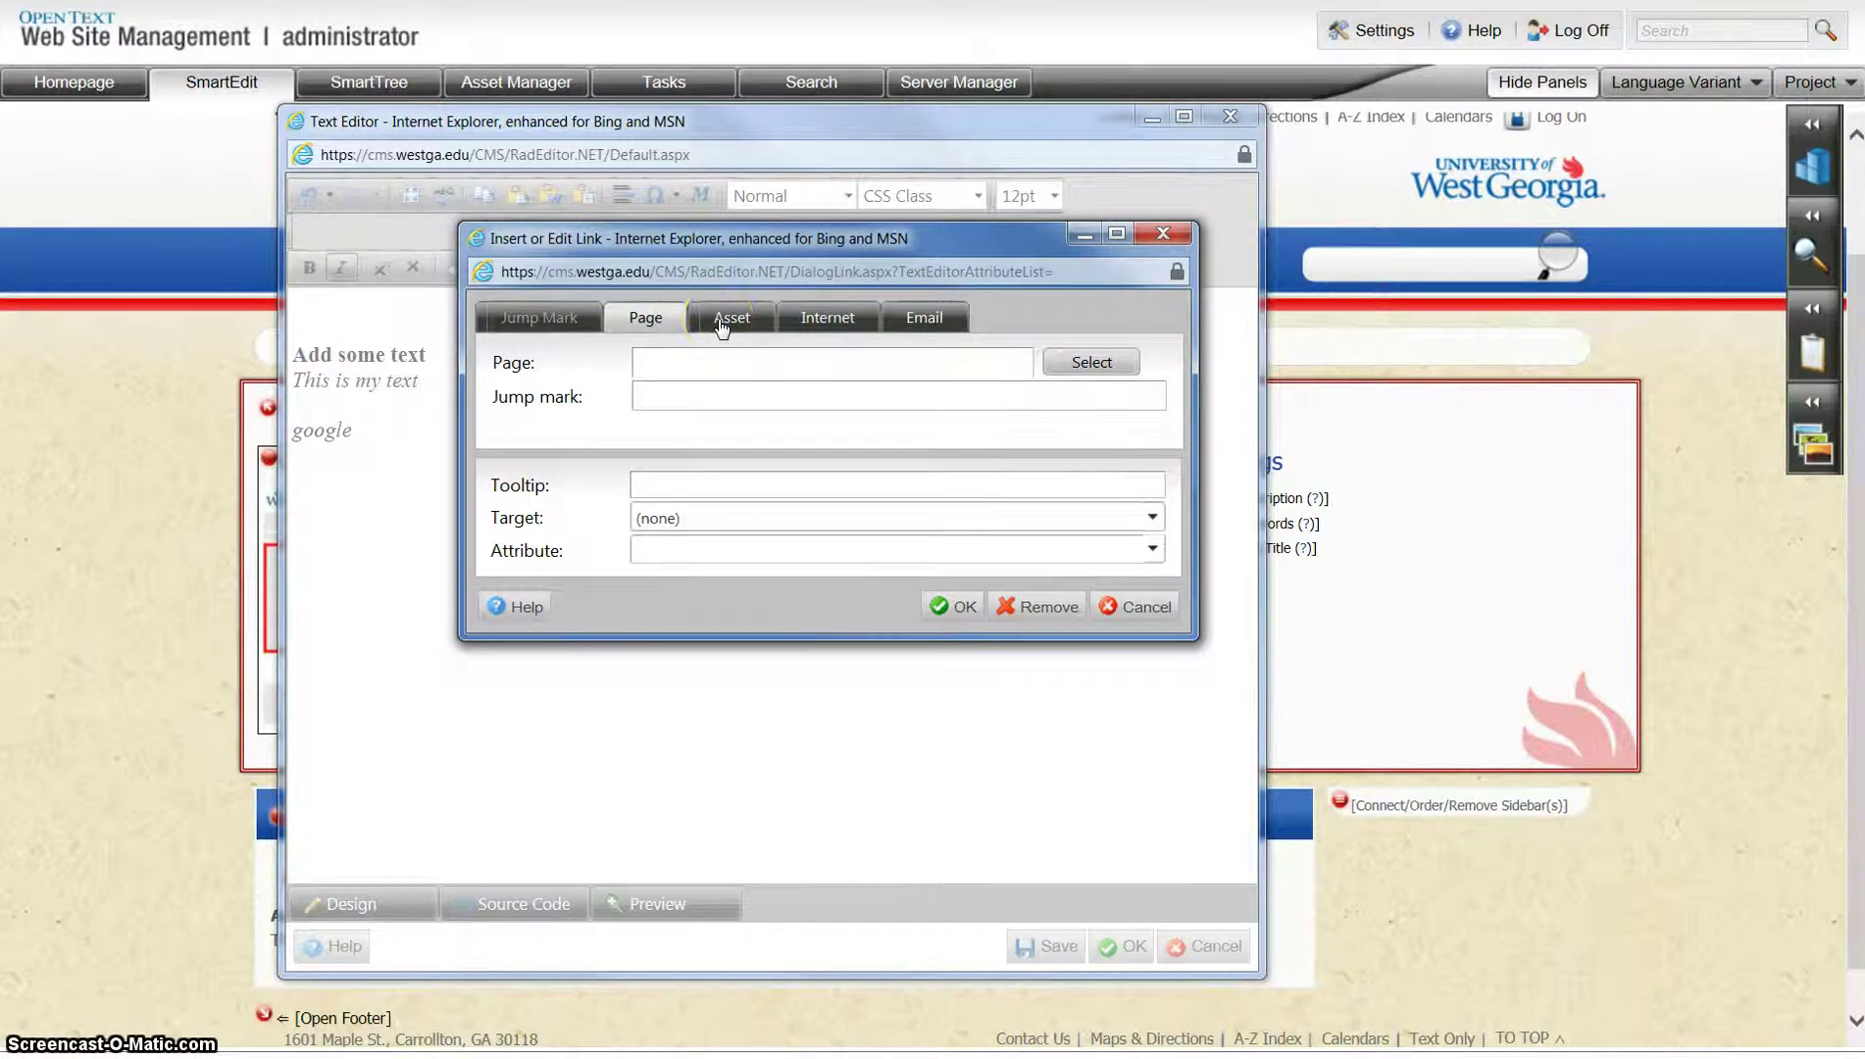
{"action": "left_click", "coordinate": [797, 326]}
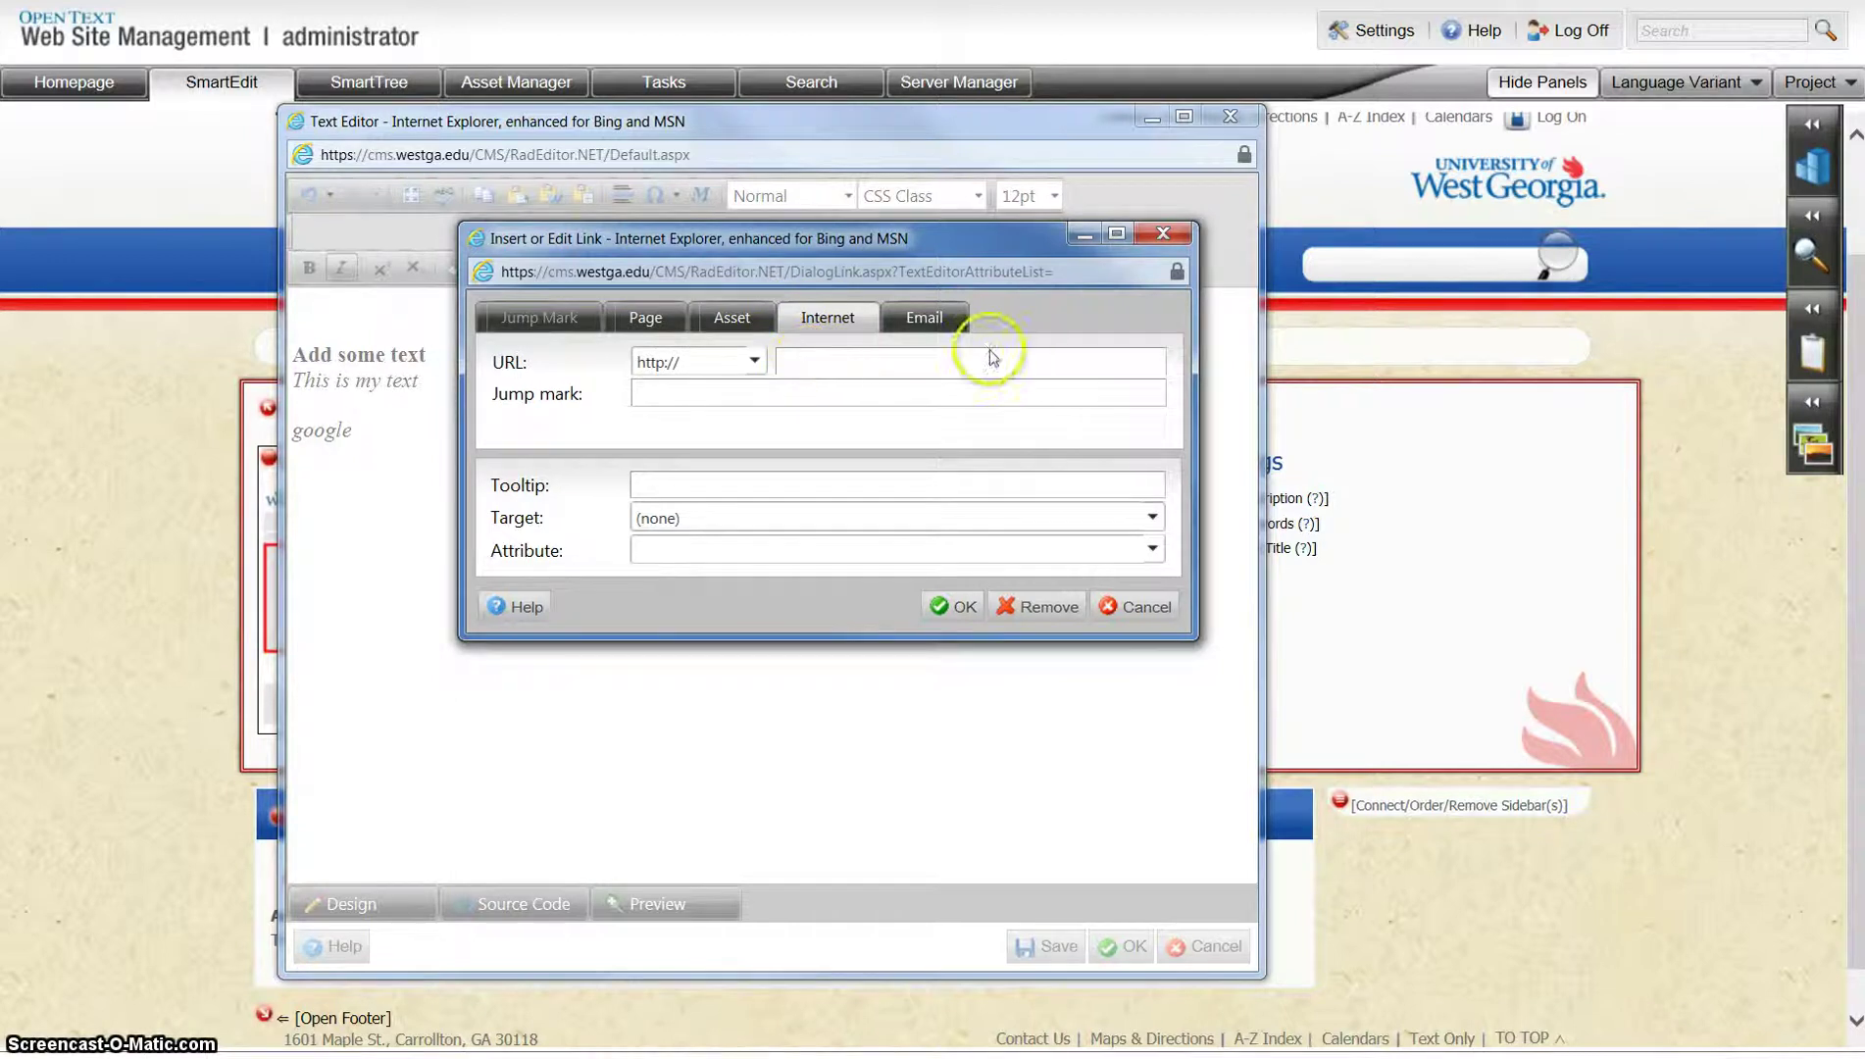
{"action": "left_click", "coordinate": [955, 321]}
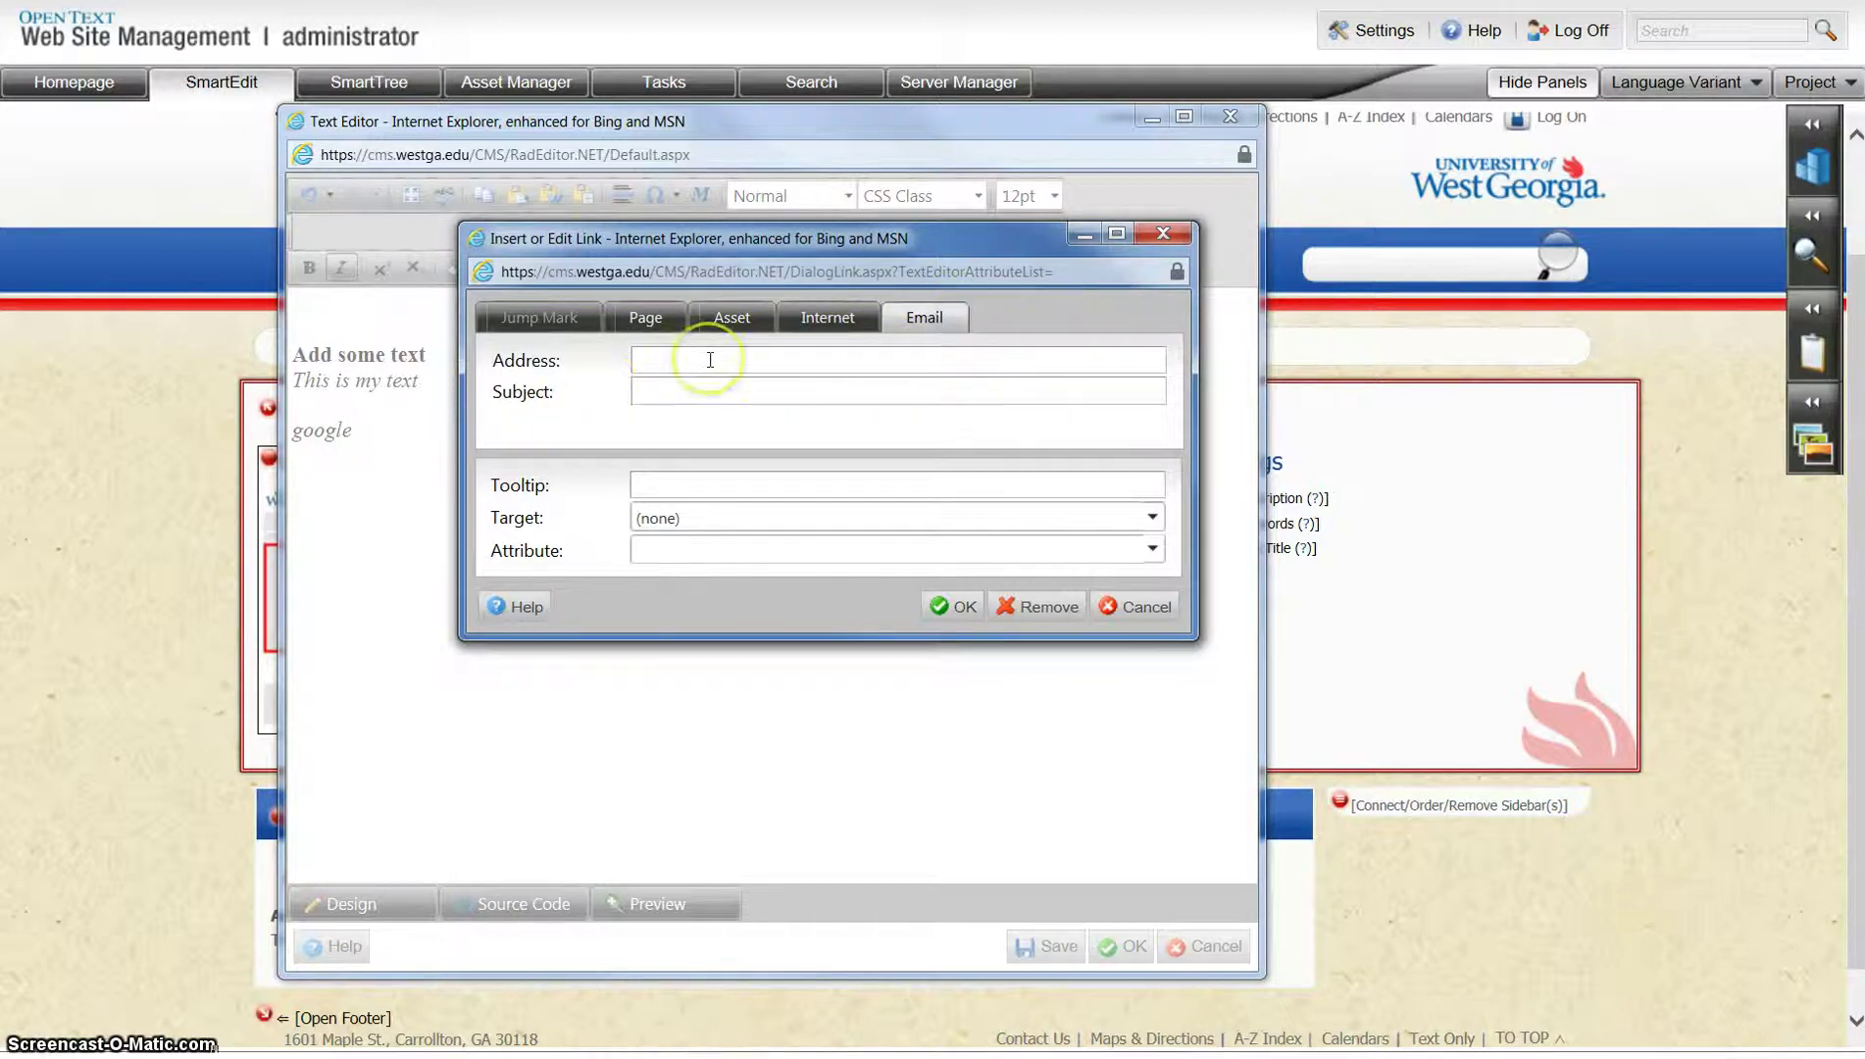
{"action": "left_click", "coordinate": [645, 318]}
Search pages by the headline 'About Us', returning 18 matching pages.
{"action": "left_click", "coordinate": [1085, 362]}
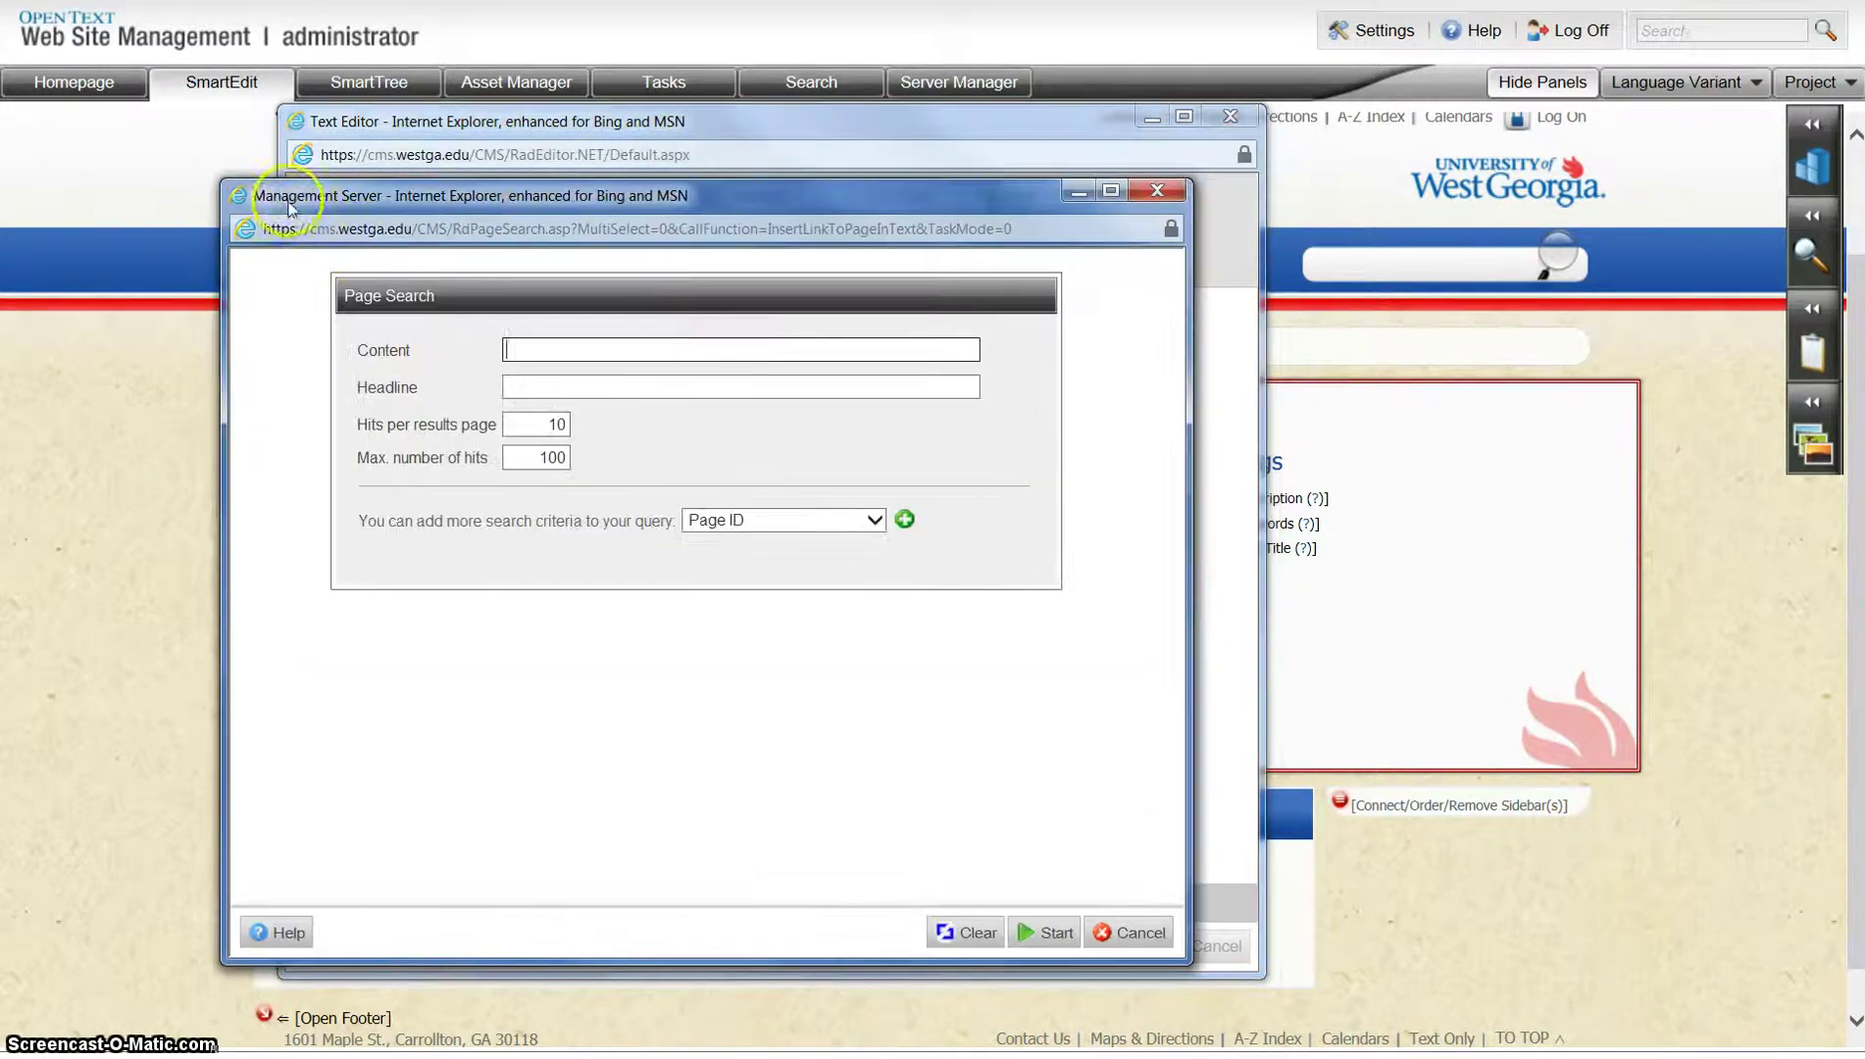
{"action": "mouse_move", "coordinate": [648, 197]}
{"action": "left_mouse_down"}
{"action": "mouse_move", "coordinate": [842, 240]}
{"action": "mouse_move", "coordinate": [842, 200]}
{"action": "left_mouse_up"}
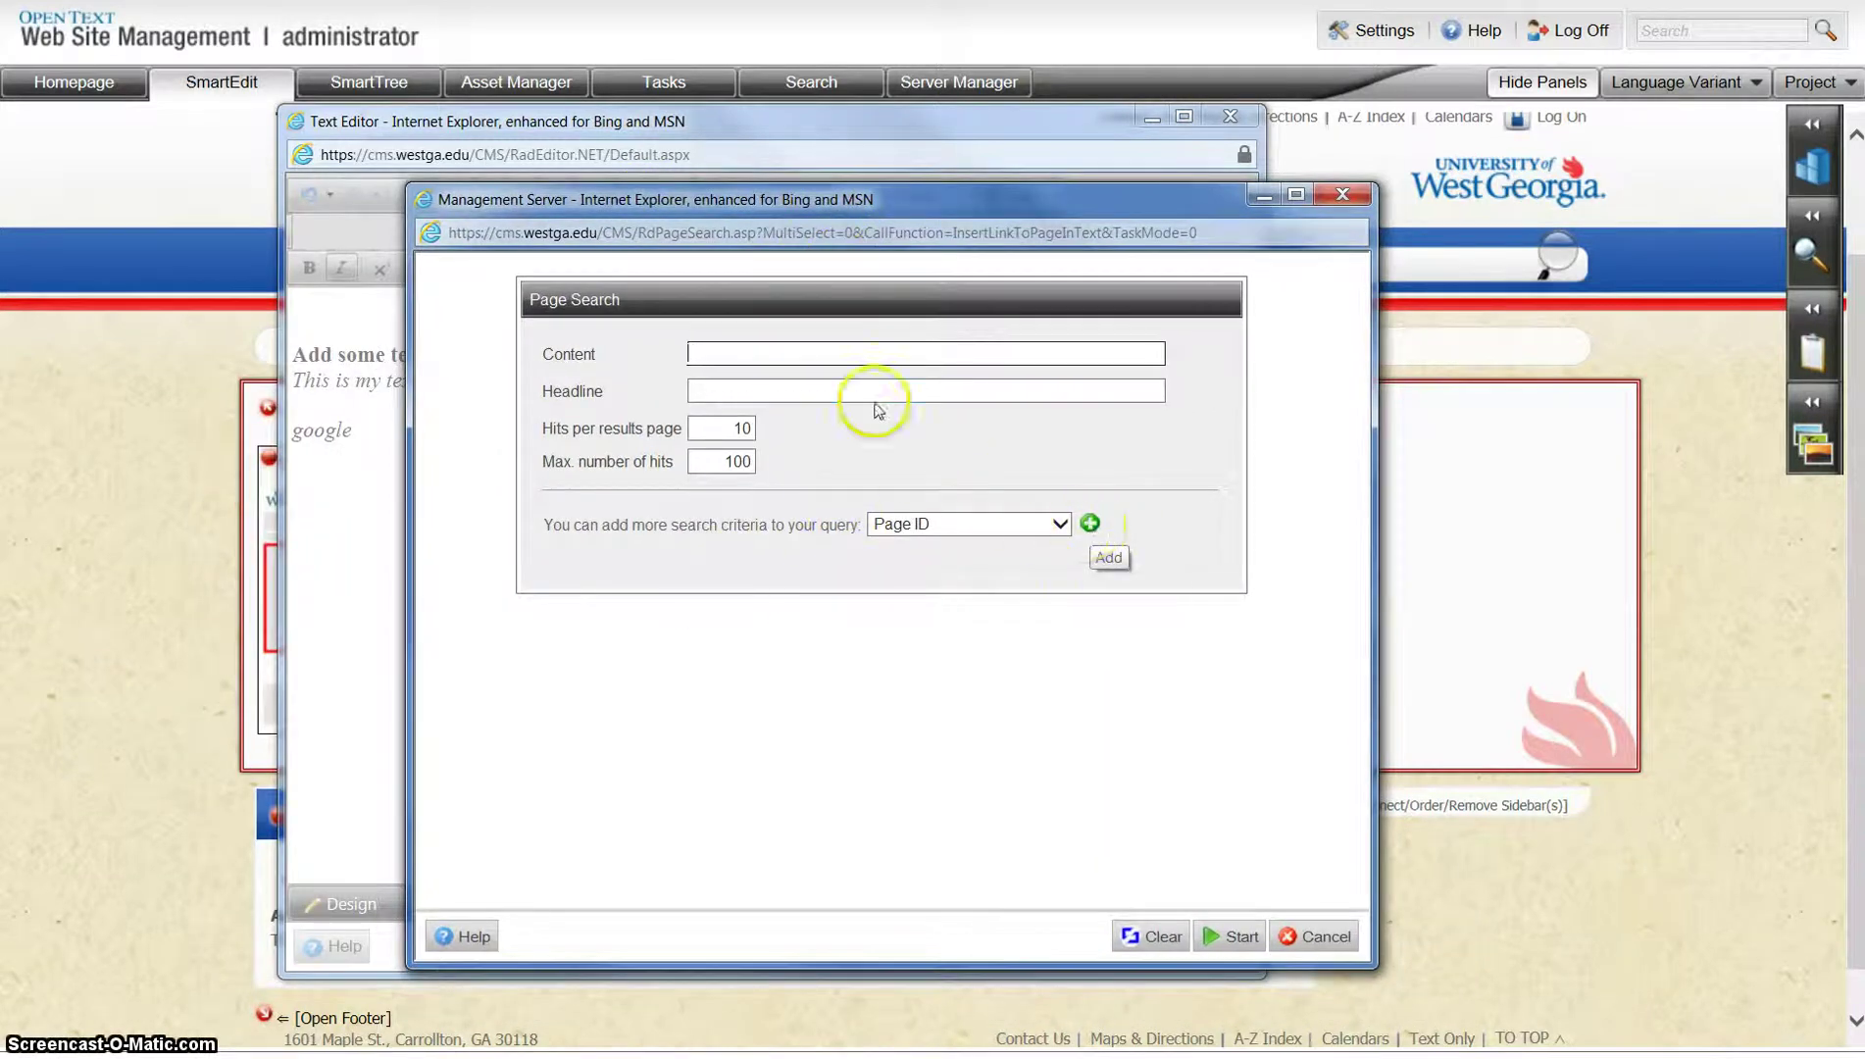
{"action": "left_click", "coordinate": [815, 391]}
{"action": "type", "text": "about us"}
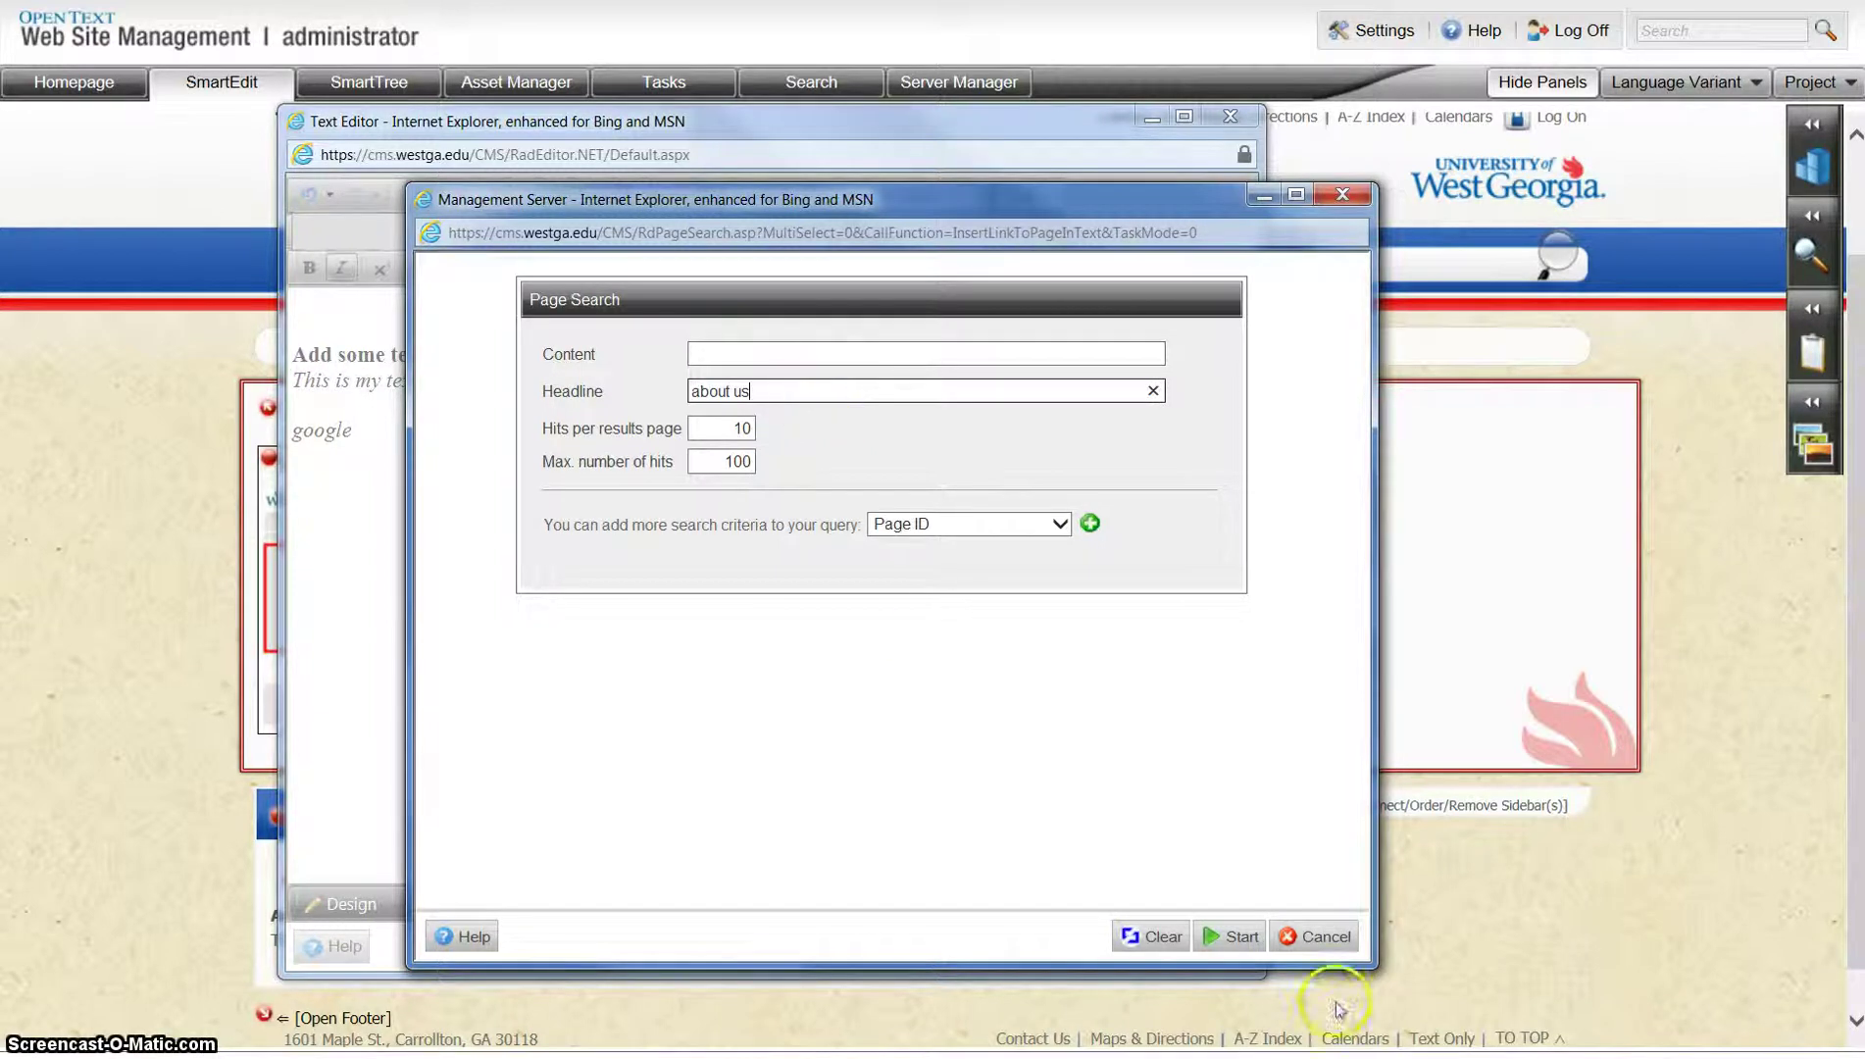
{"action": "left_click", "coordinate": [1232, 936]}
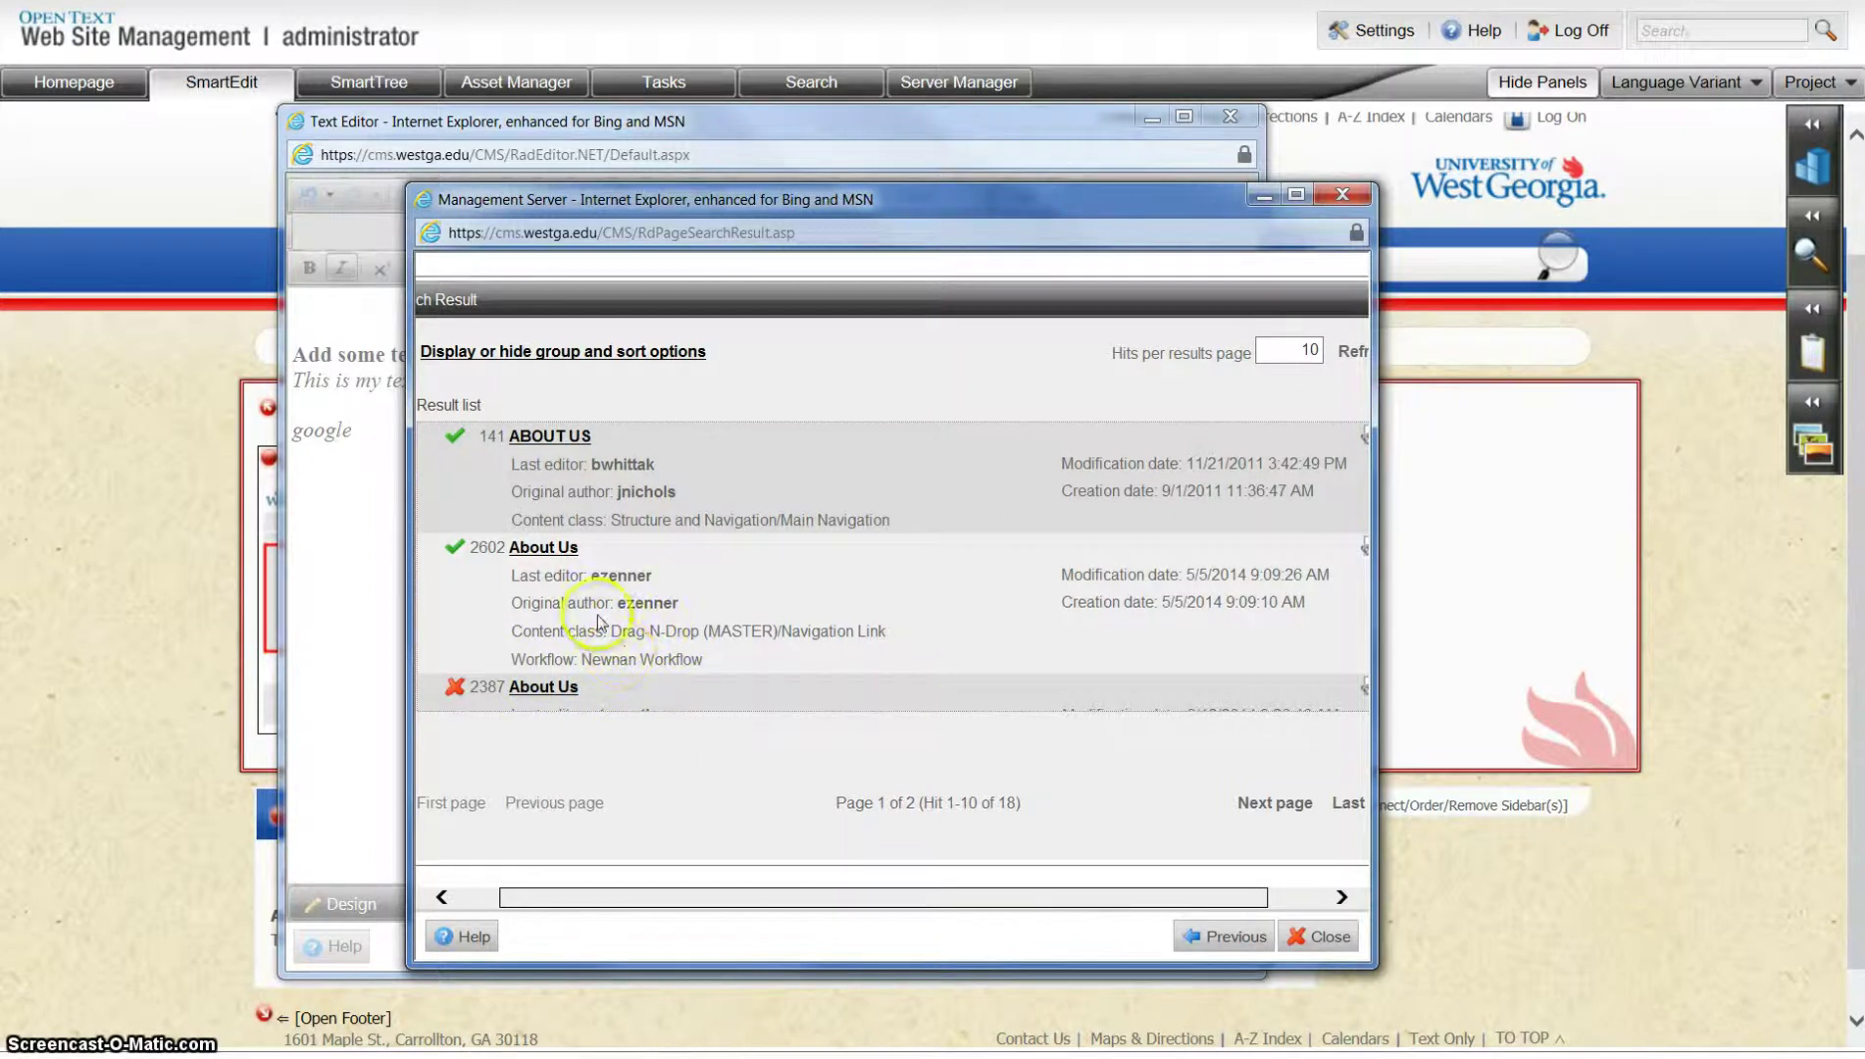
{"action": "scroll", "coordinate": [678, 642], "scroll_direction": "down", "scroll_amount": 2}
{"action": "scroll", "coordinate": [604, 659], "scroll_direction": "up", "scroll_amount": 1}
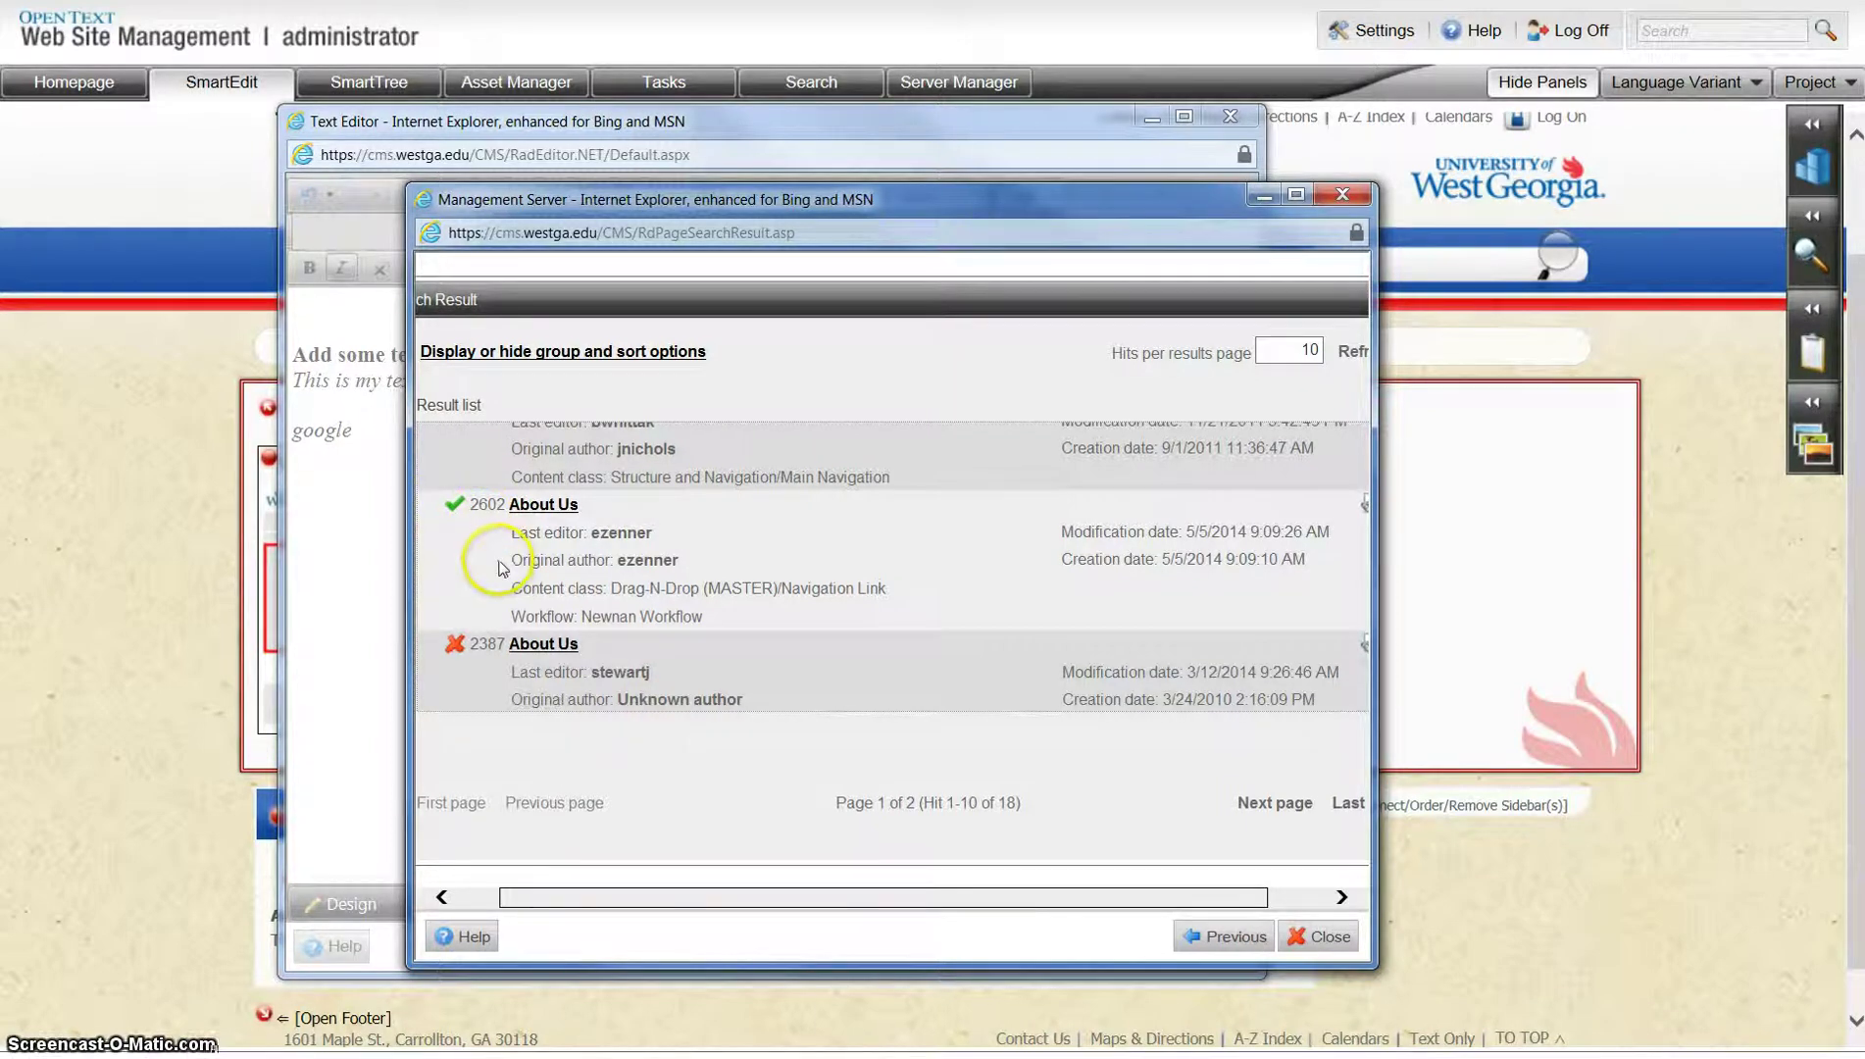
{"action": "scroll", "coordinate": [518, 605], "scroll_direction": "down", "scroll_amount": 1}
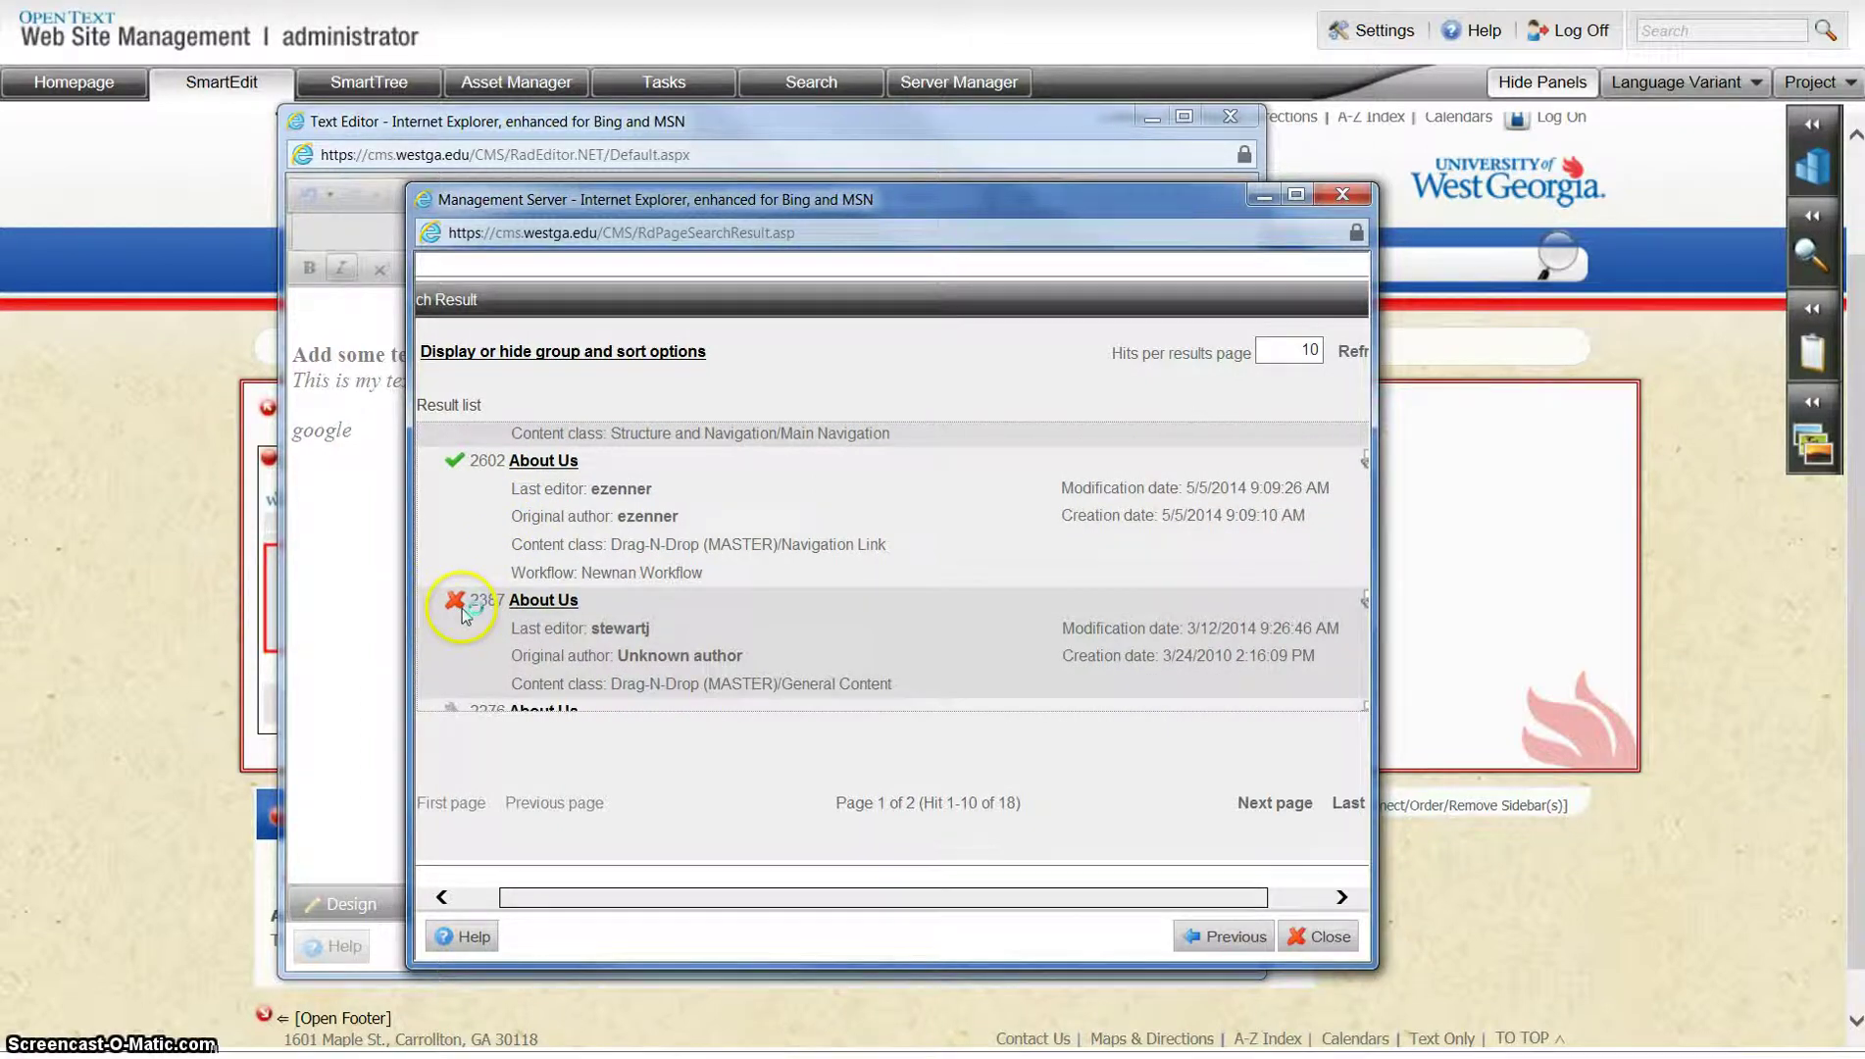
{"action": "scroll", "coordinate": [480, 656], "scroll_direction": "down", "scroll_amount": 1}
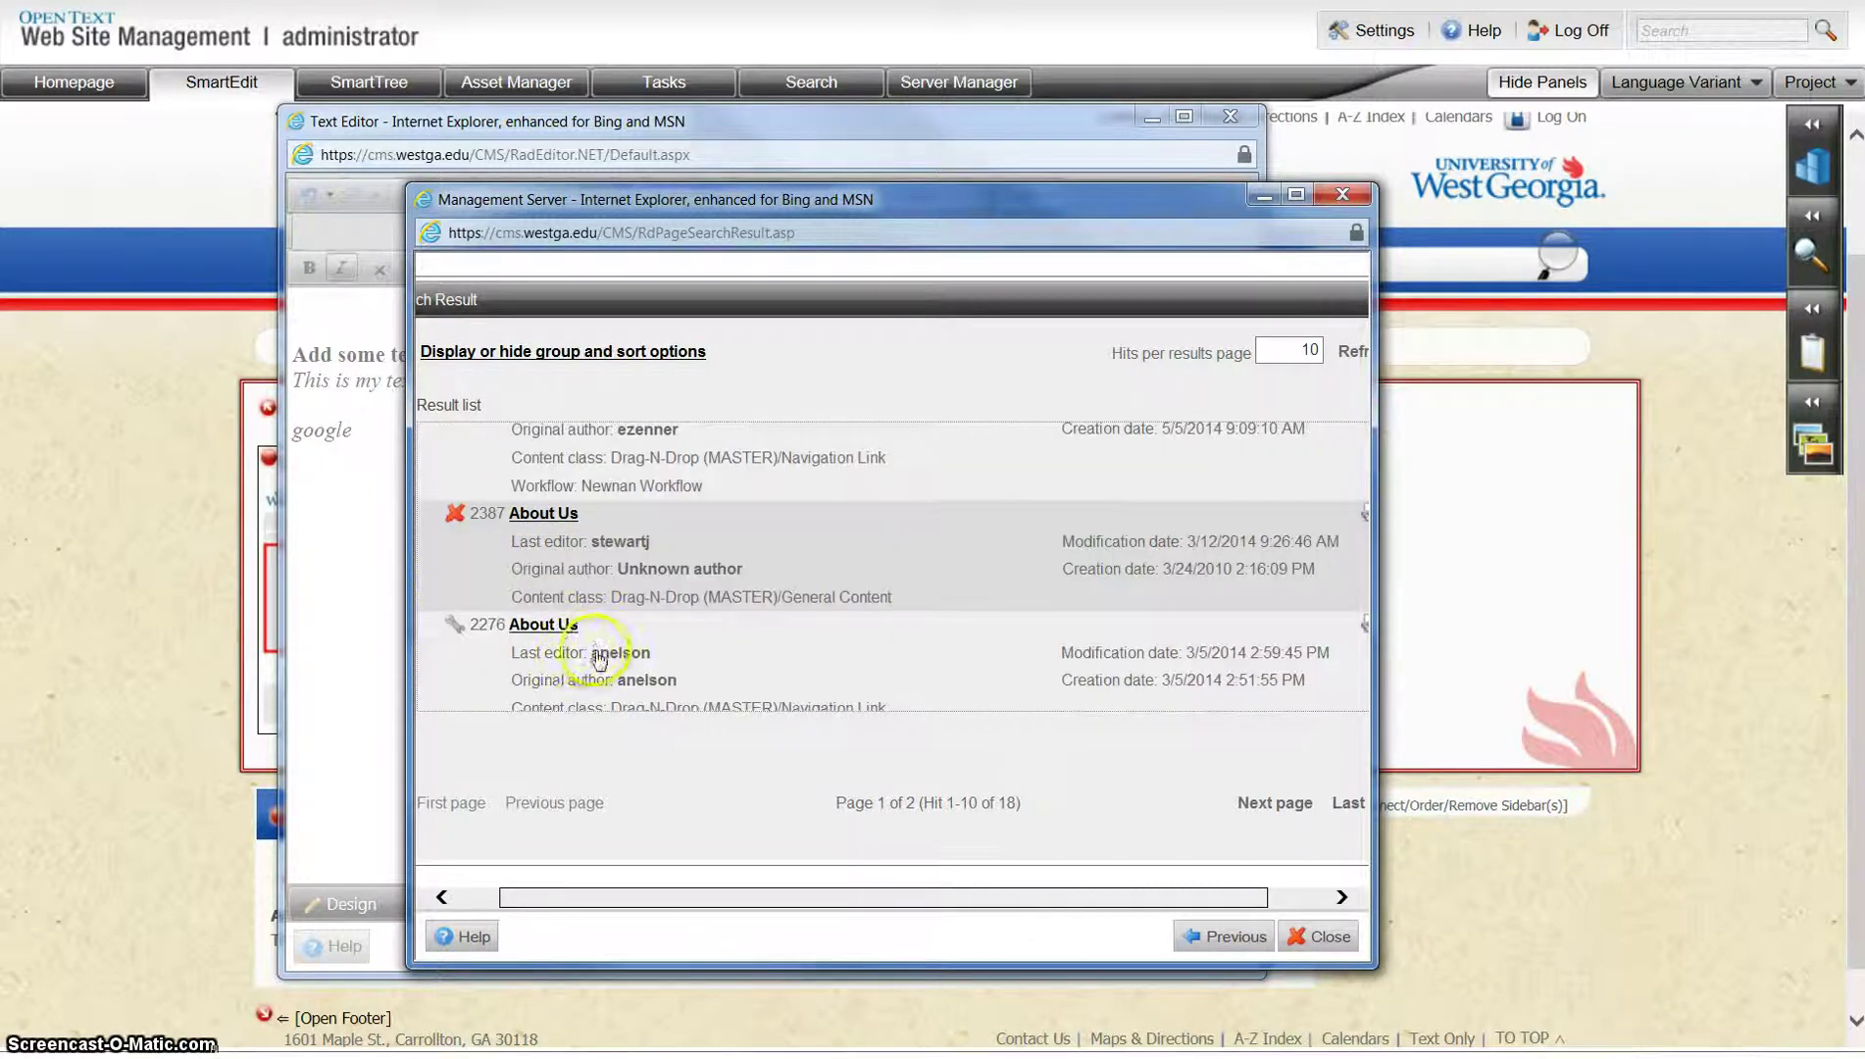
{"action": "scroll", "coordinate": [598, 658], "scroll_direction": "down", "scroll_amount": 1}
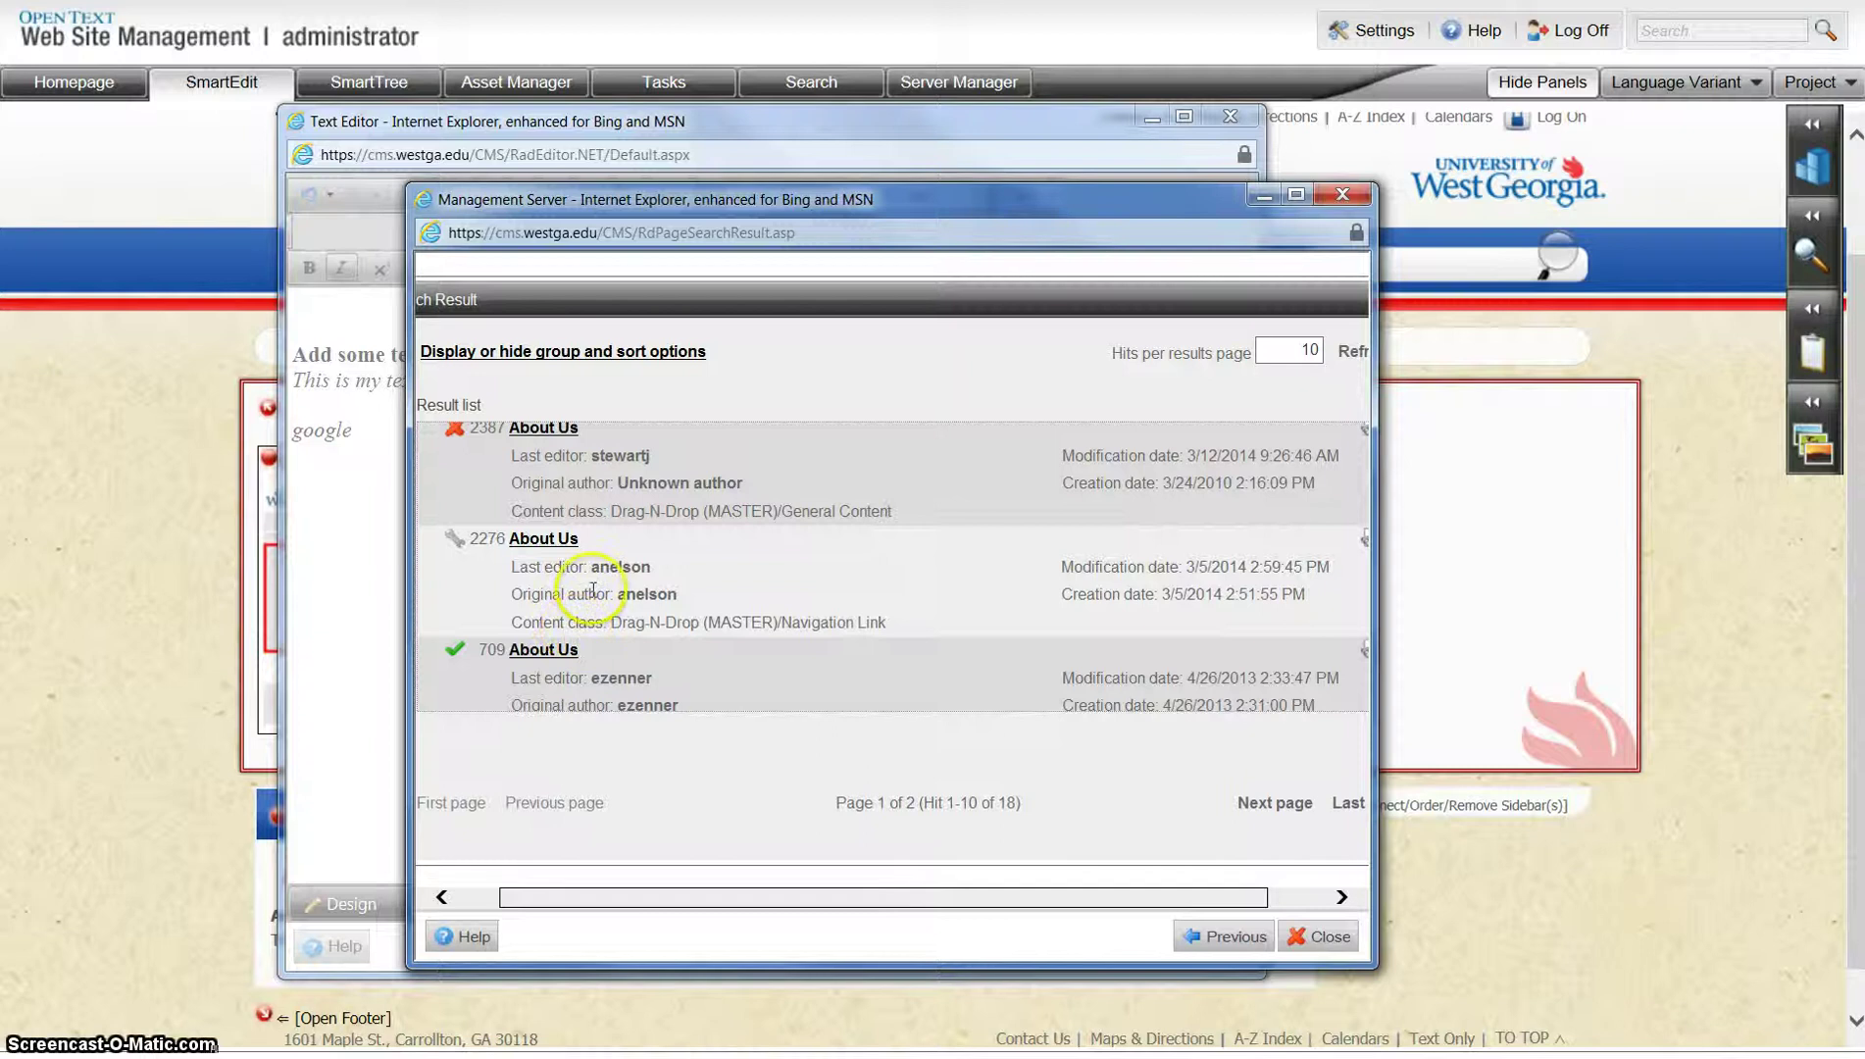
{"action": "scroll", "coordinate": [593, 598], "scroll_direction": "down", "scroll_amount": 1}
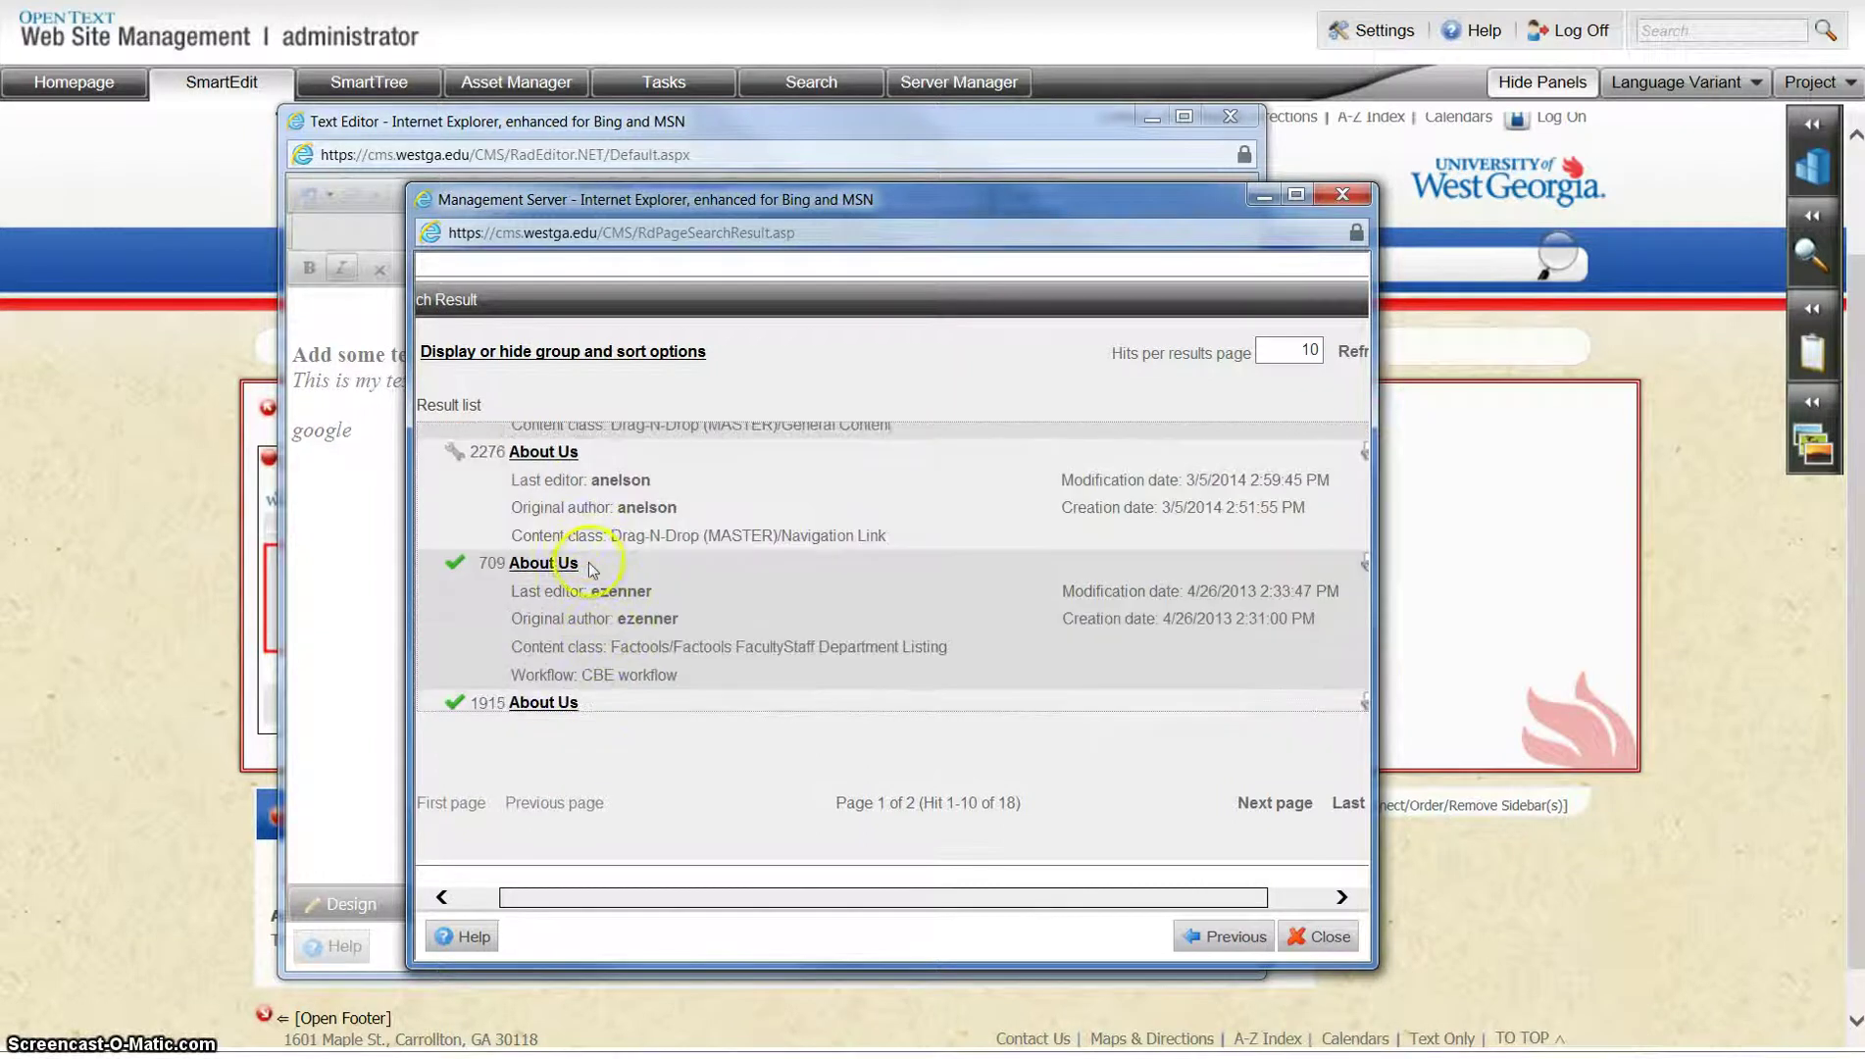
Pick the About Us page (entry 709) as google's link target and reopen the link settings.
{"action": "left_click", "coordinate": [534, 565]}
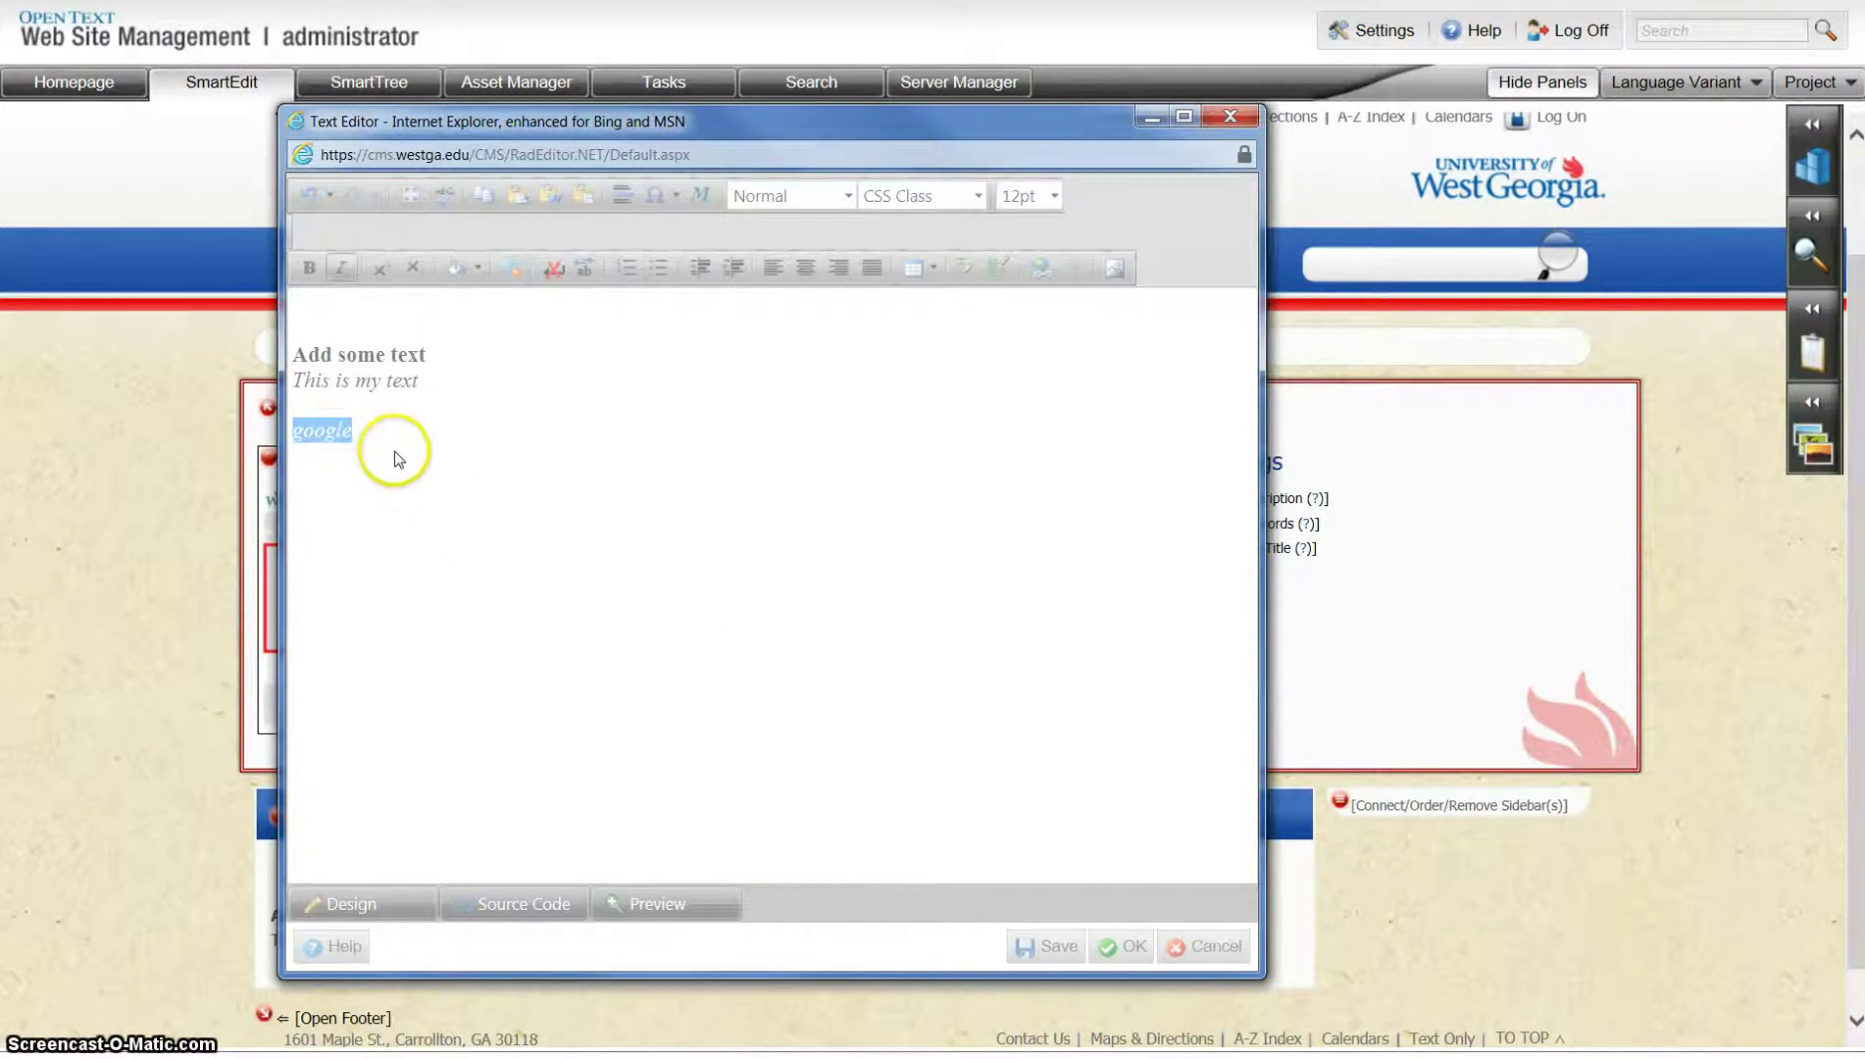
{"action": "key", "text": "ctrl+k"}
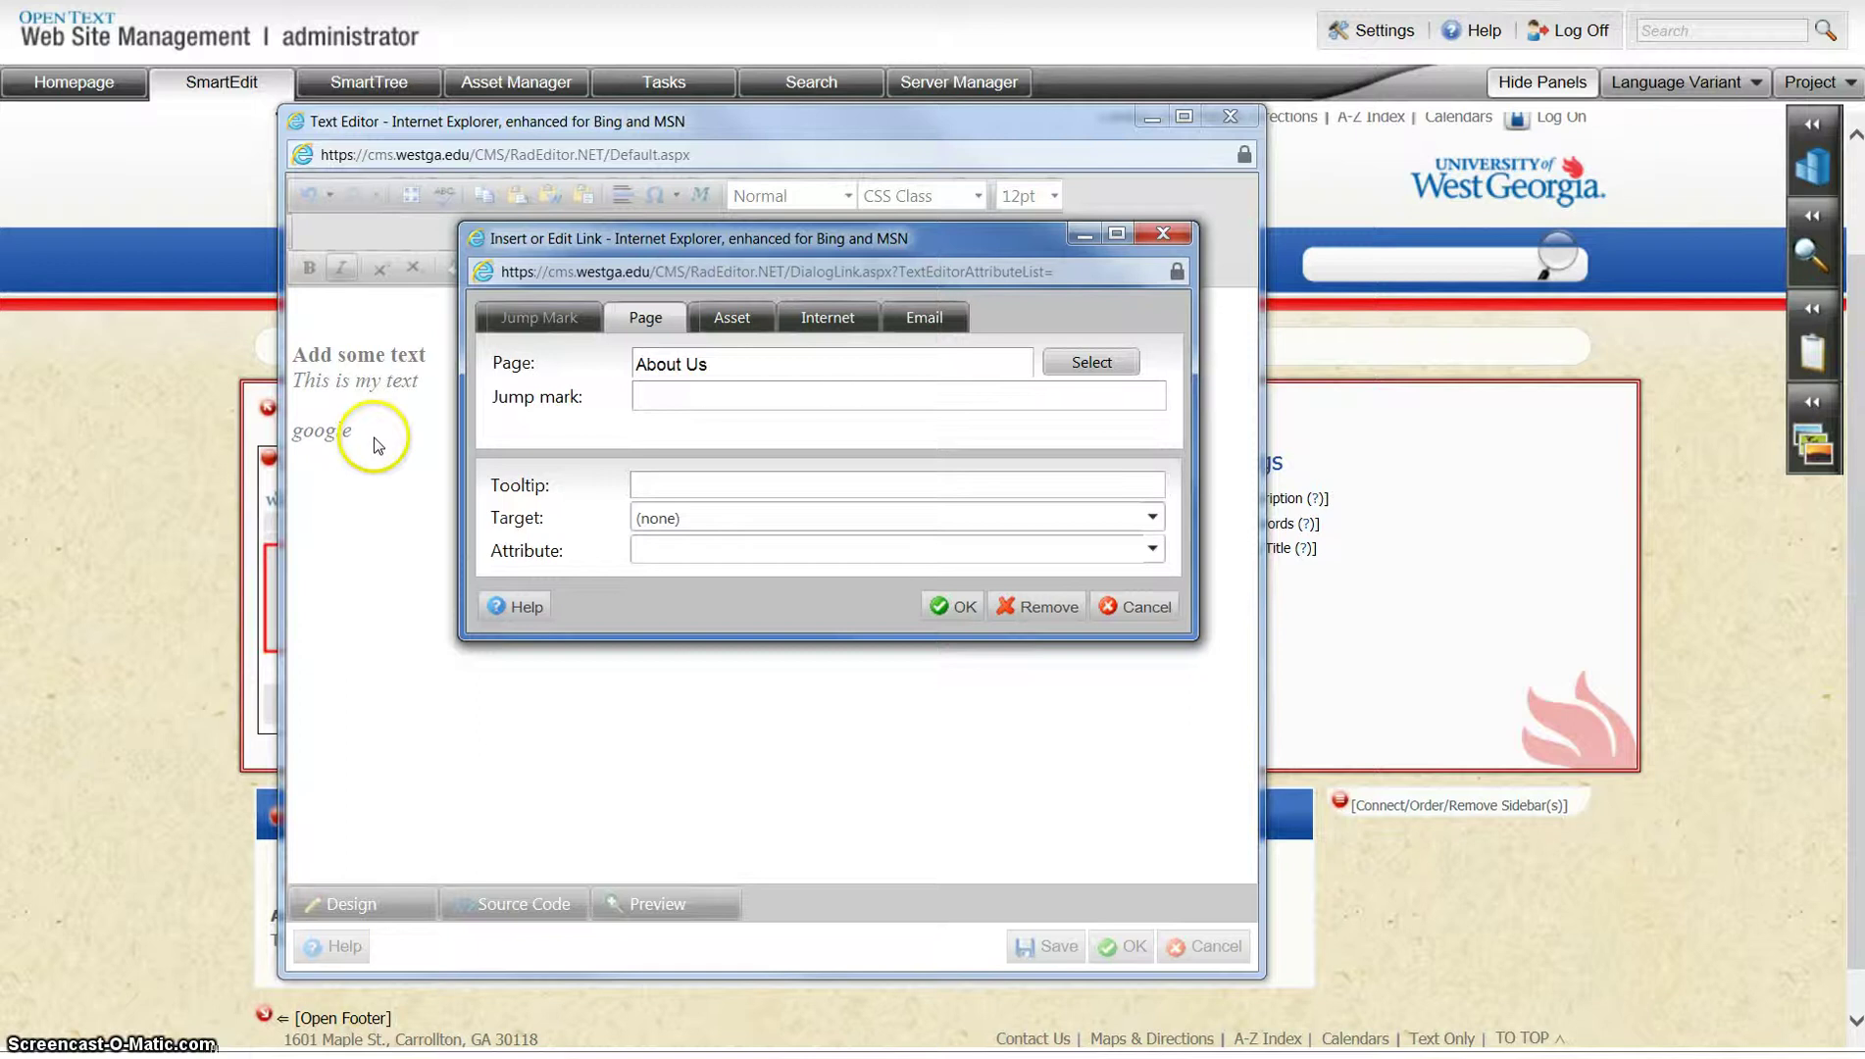
Confirm the About Us link, start a second google line, and unlink the first google.
{"action": "left_click", "coordinate": [932, 608]}
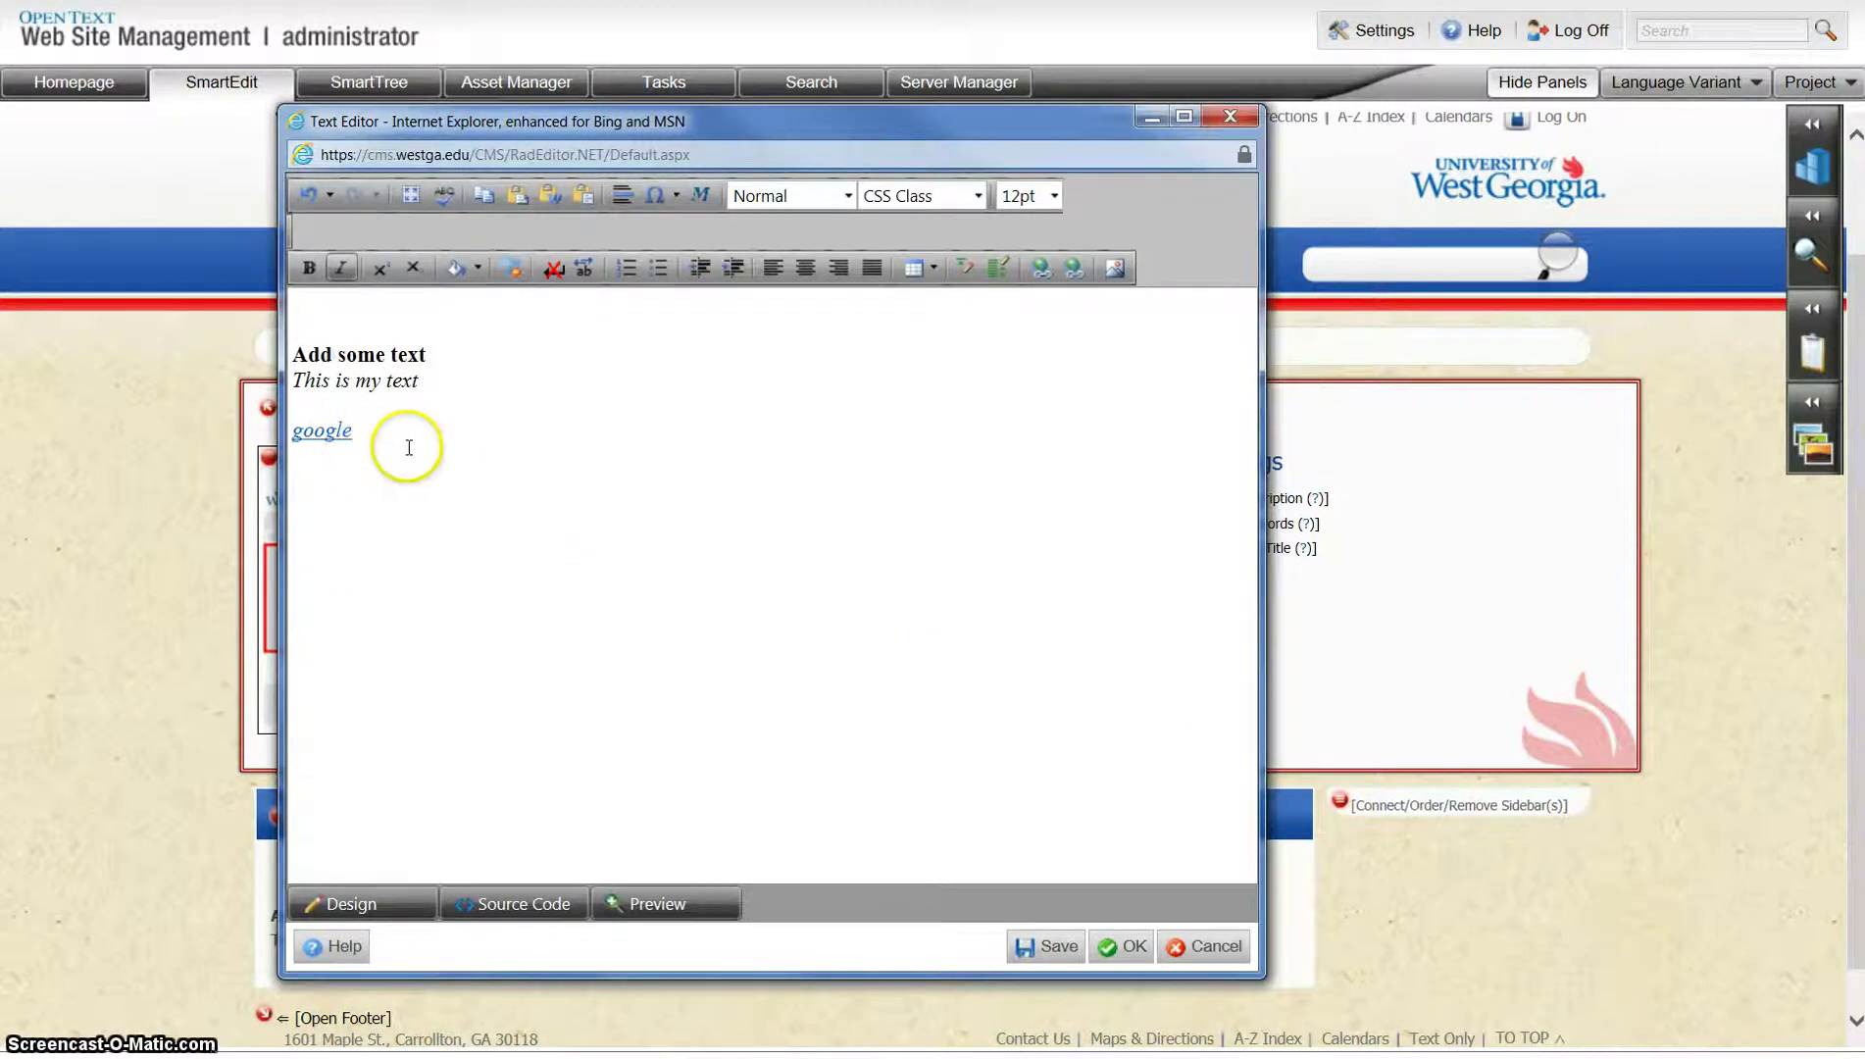
{"action": "key", "text": "Return"}
{"action": "type", "text": "google"}
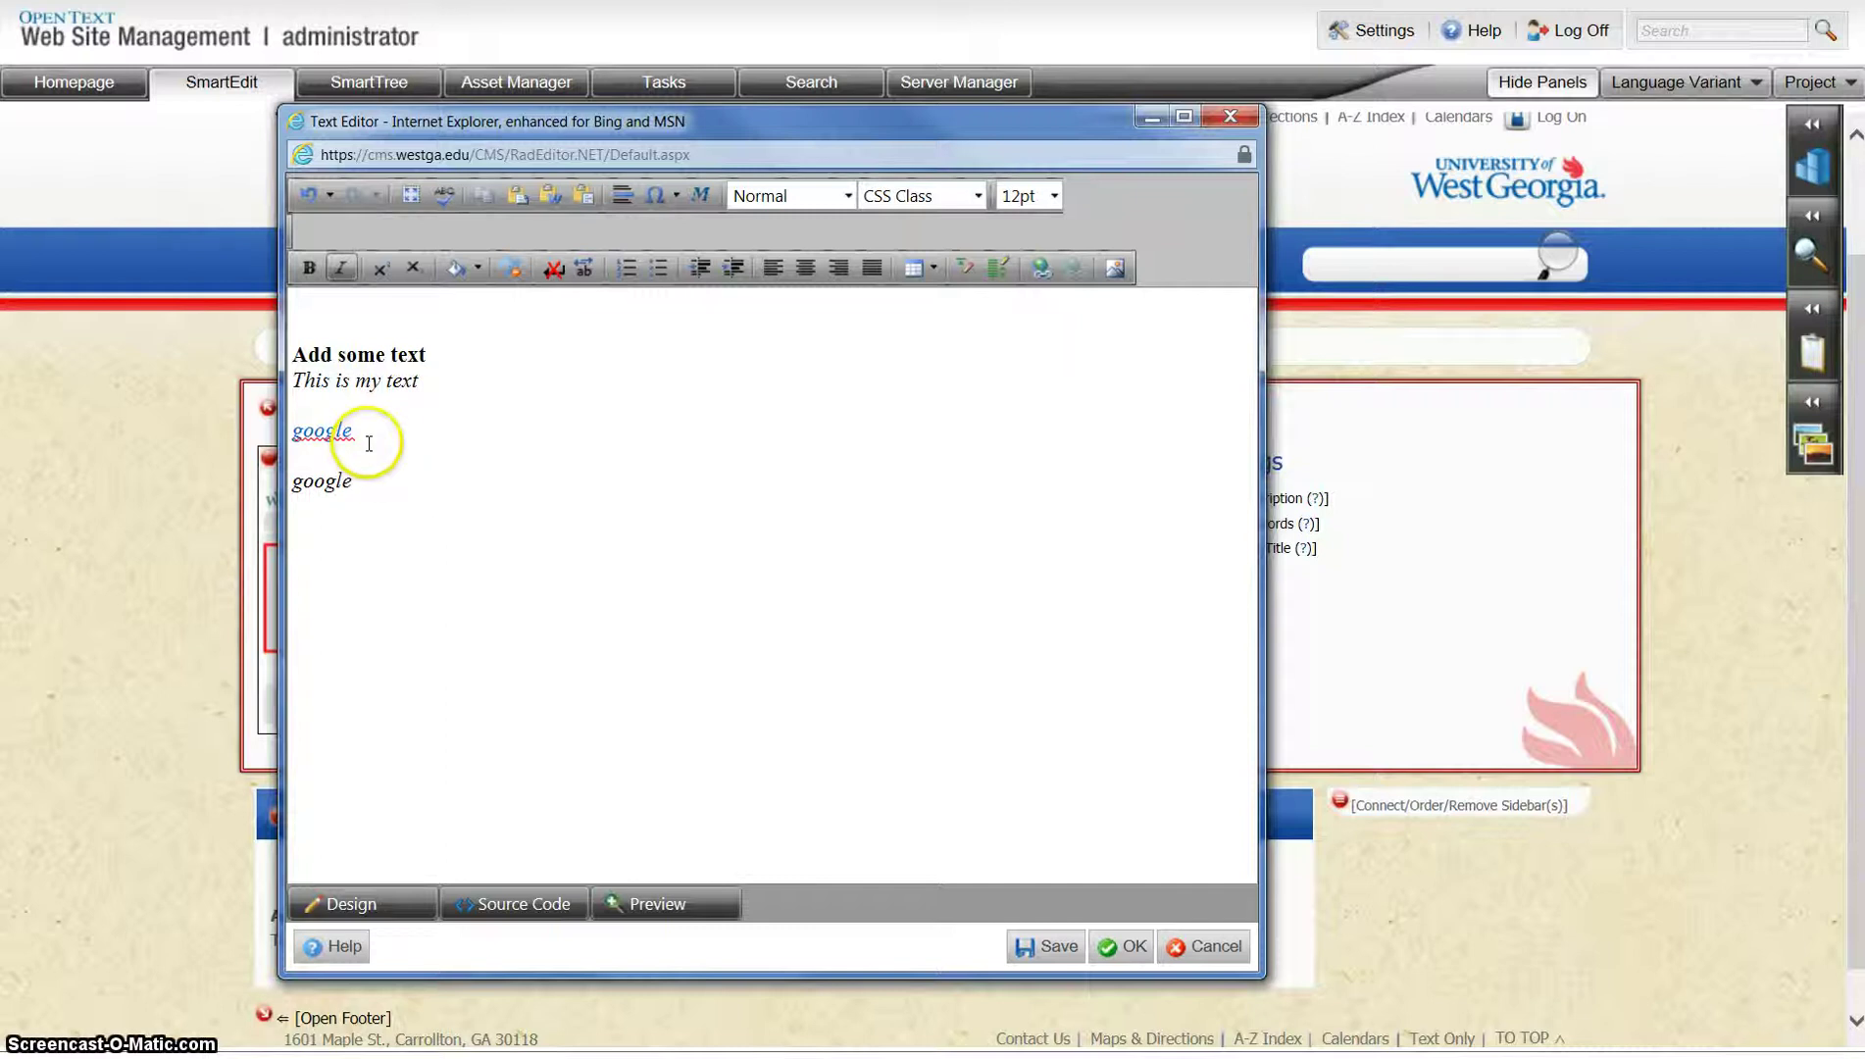
{"action": "left_click_drag", "start_coordinate": [355, 431], "coordinate": [293, 431]}
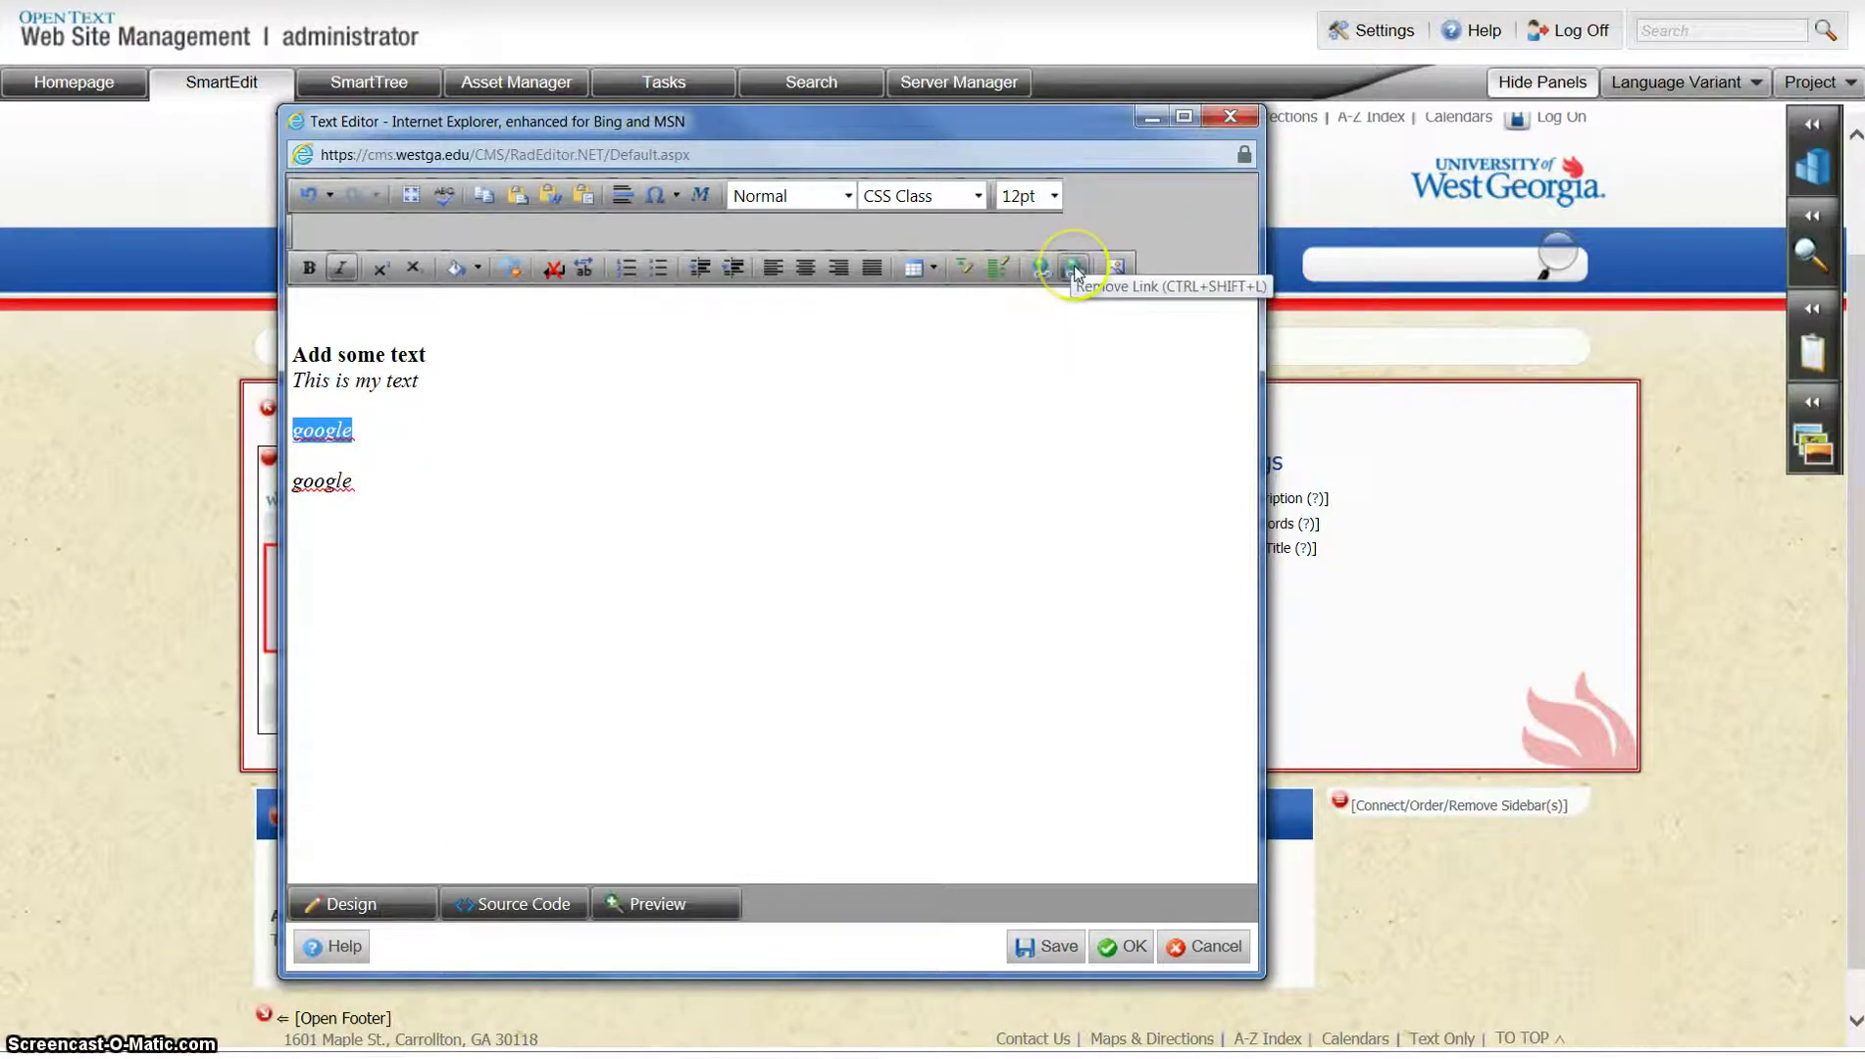
{"action": "left_click", "coordinate": [1075, 271]}
{"action": "left_click", "coordinate": [369, 434]}
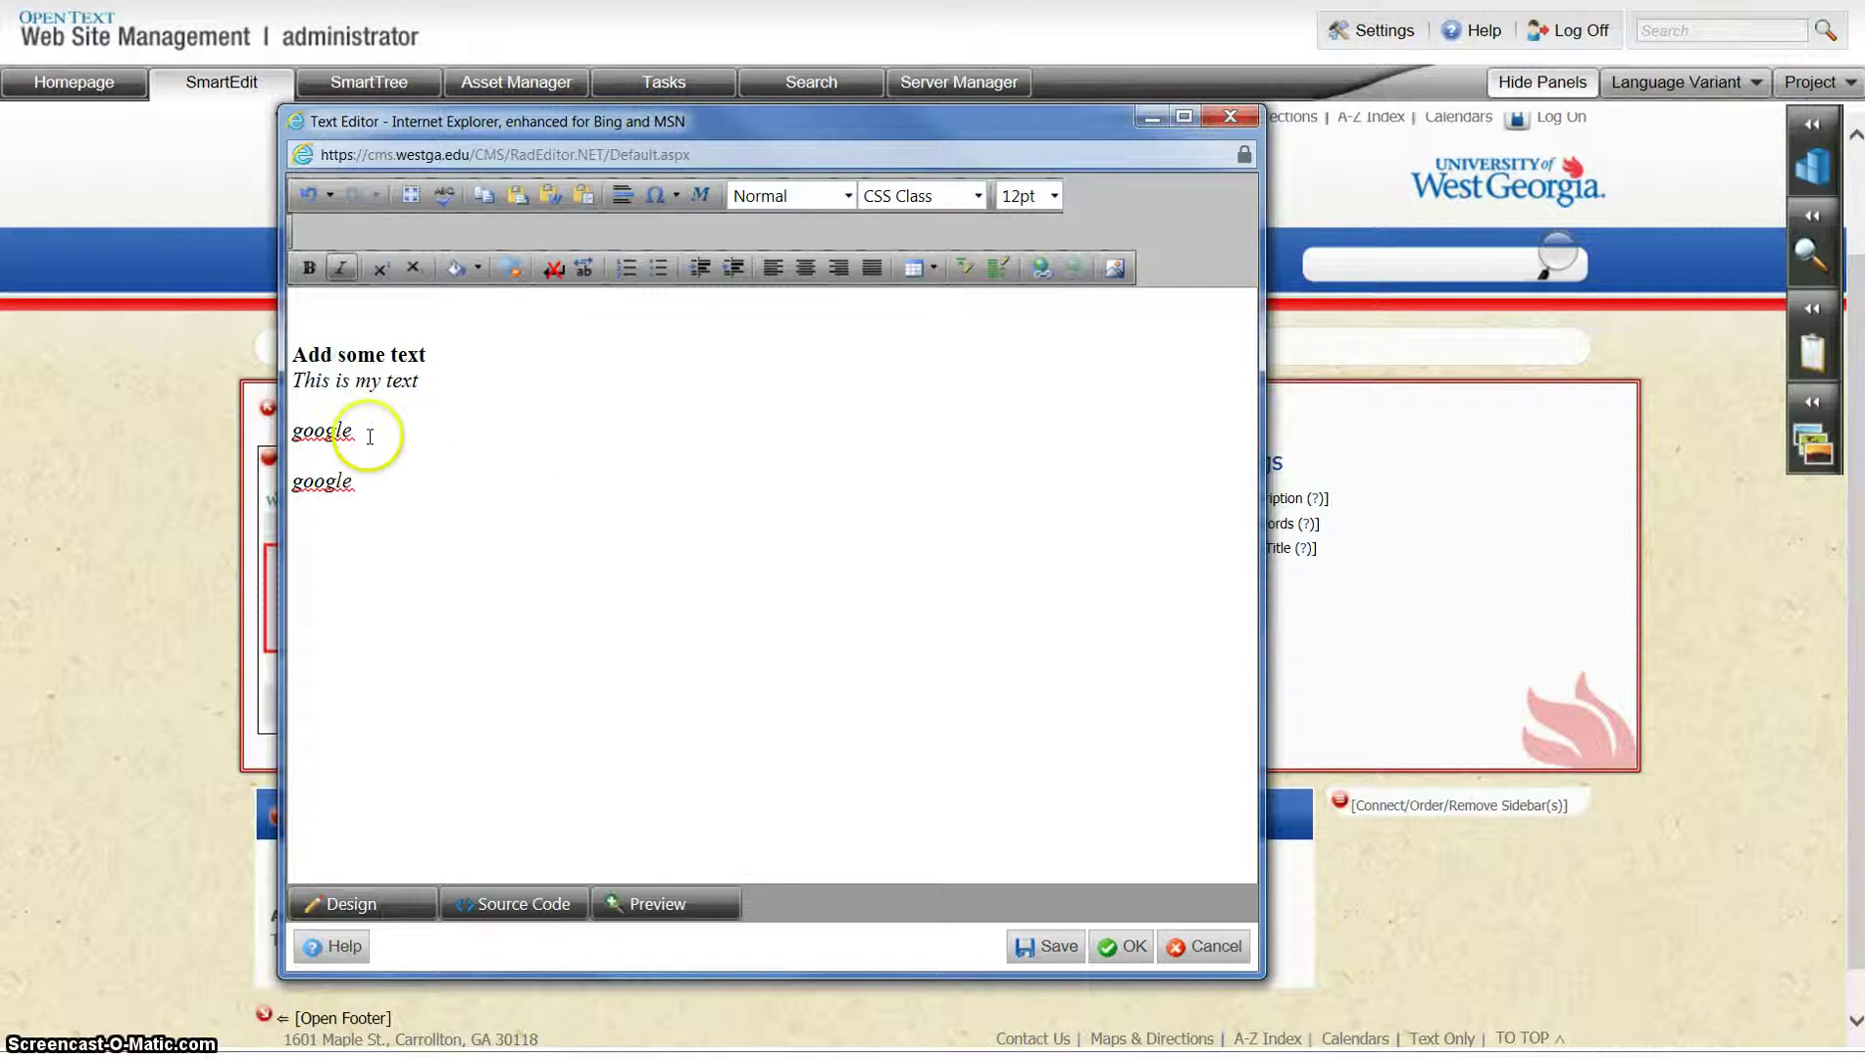
{"action": "left_click_drag", "start_coordinate": [358, 432], "coordinate": [293, 432]}
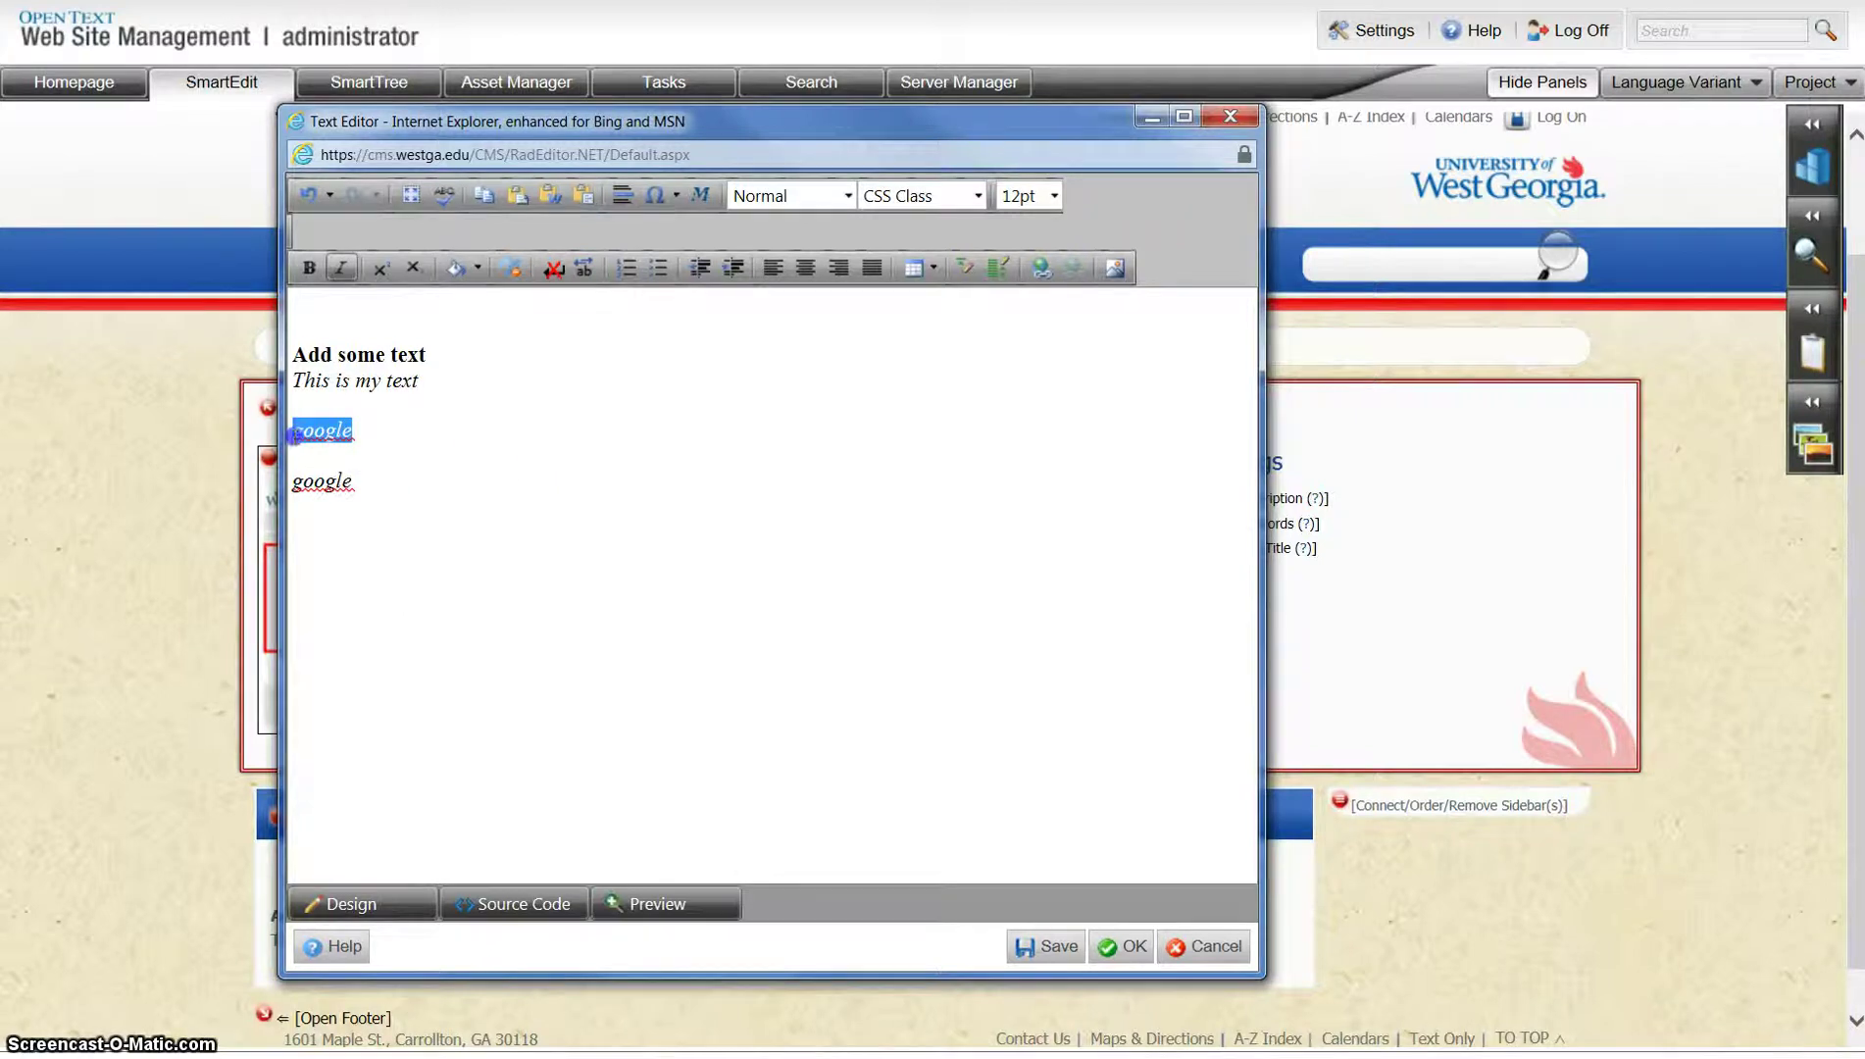
Point the first 'google' at the web address google.com, then save and close the editor.
{"action": "left_click", "coordinate": [1043, 272]}
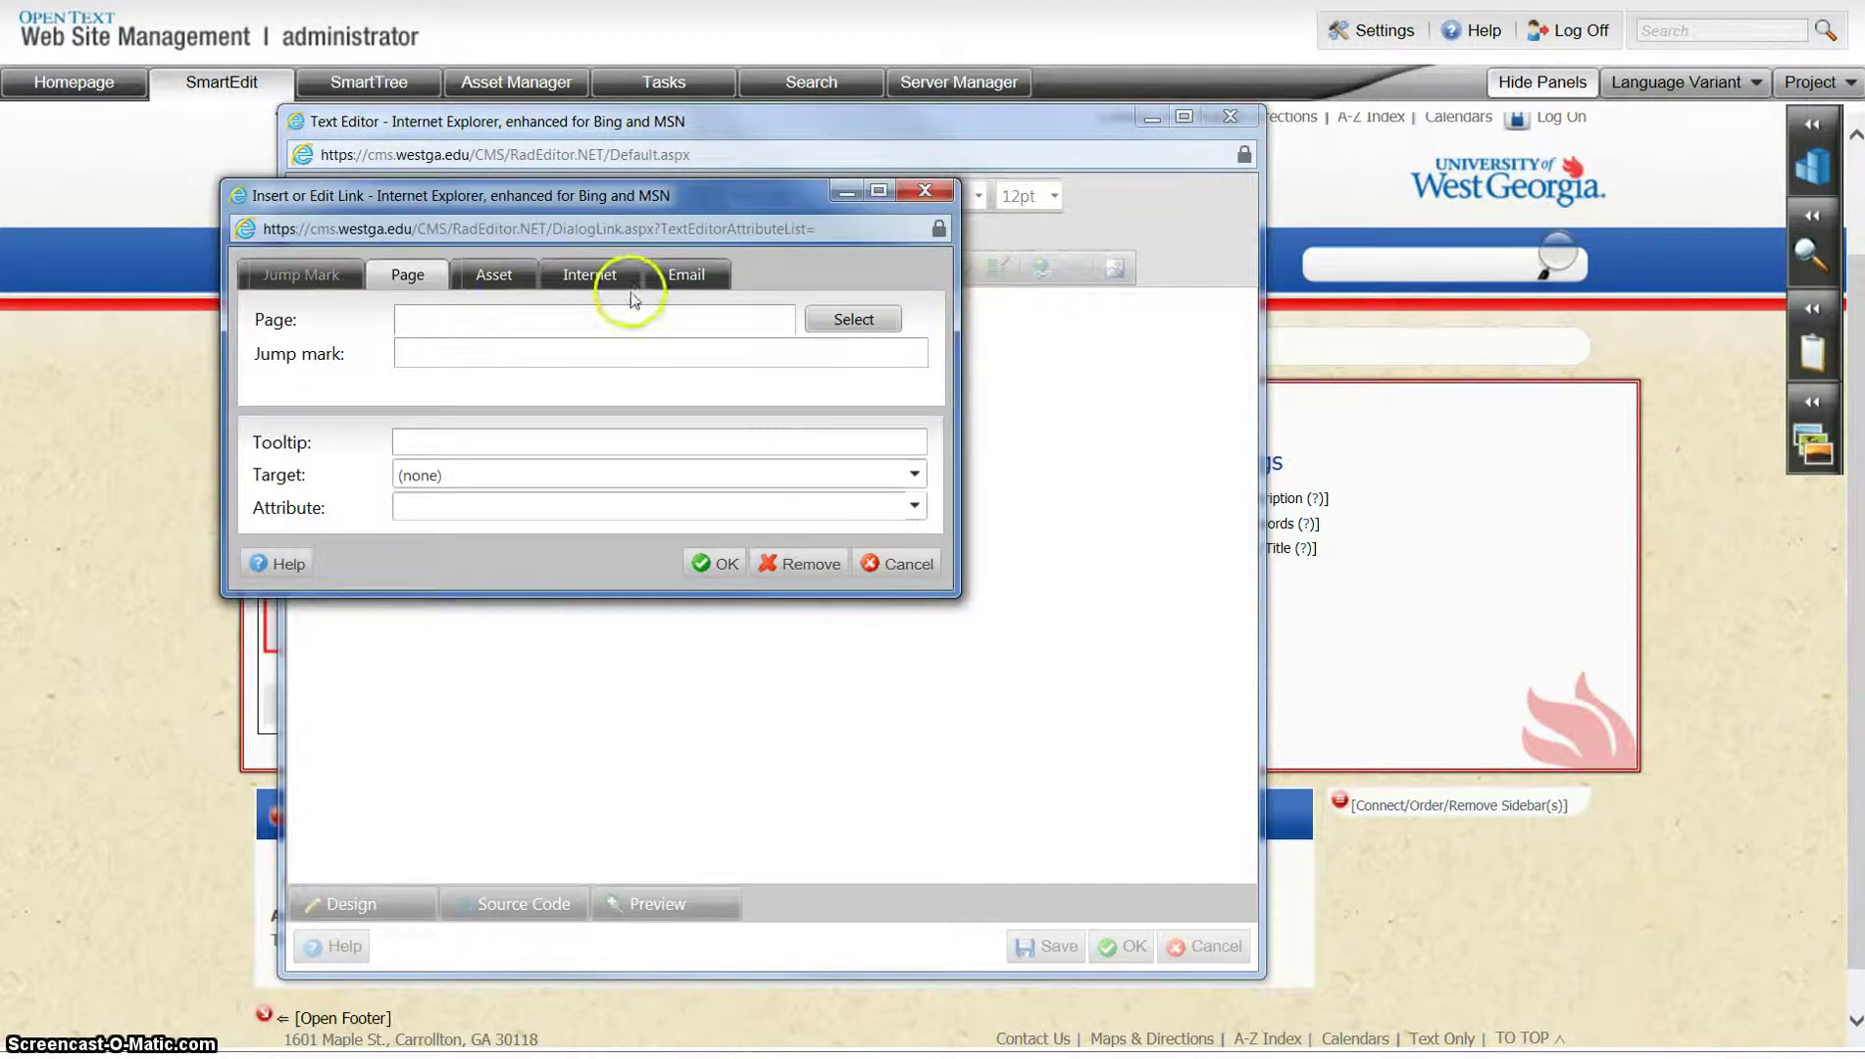
{"action": "left_click", "coordinate": [591, 274]}
{"action": "left_click", "coordinate": [676, 323]}
{"action": "type", "text": "go"}
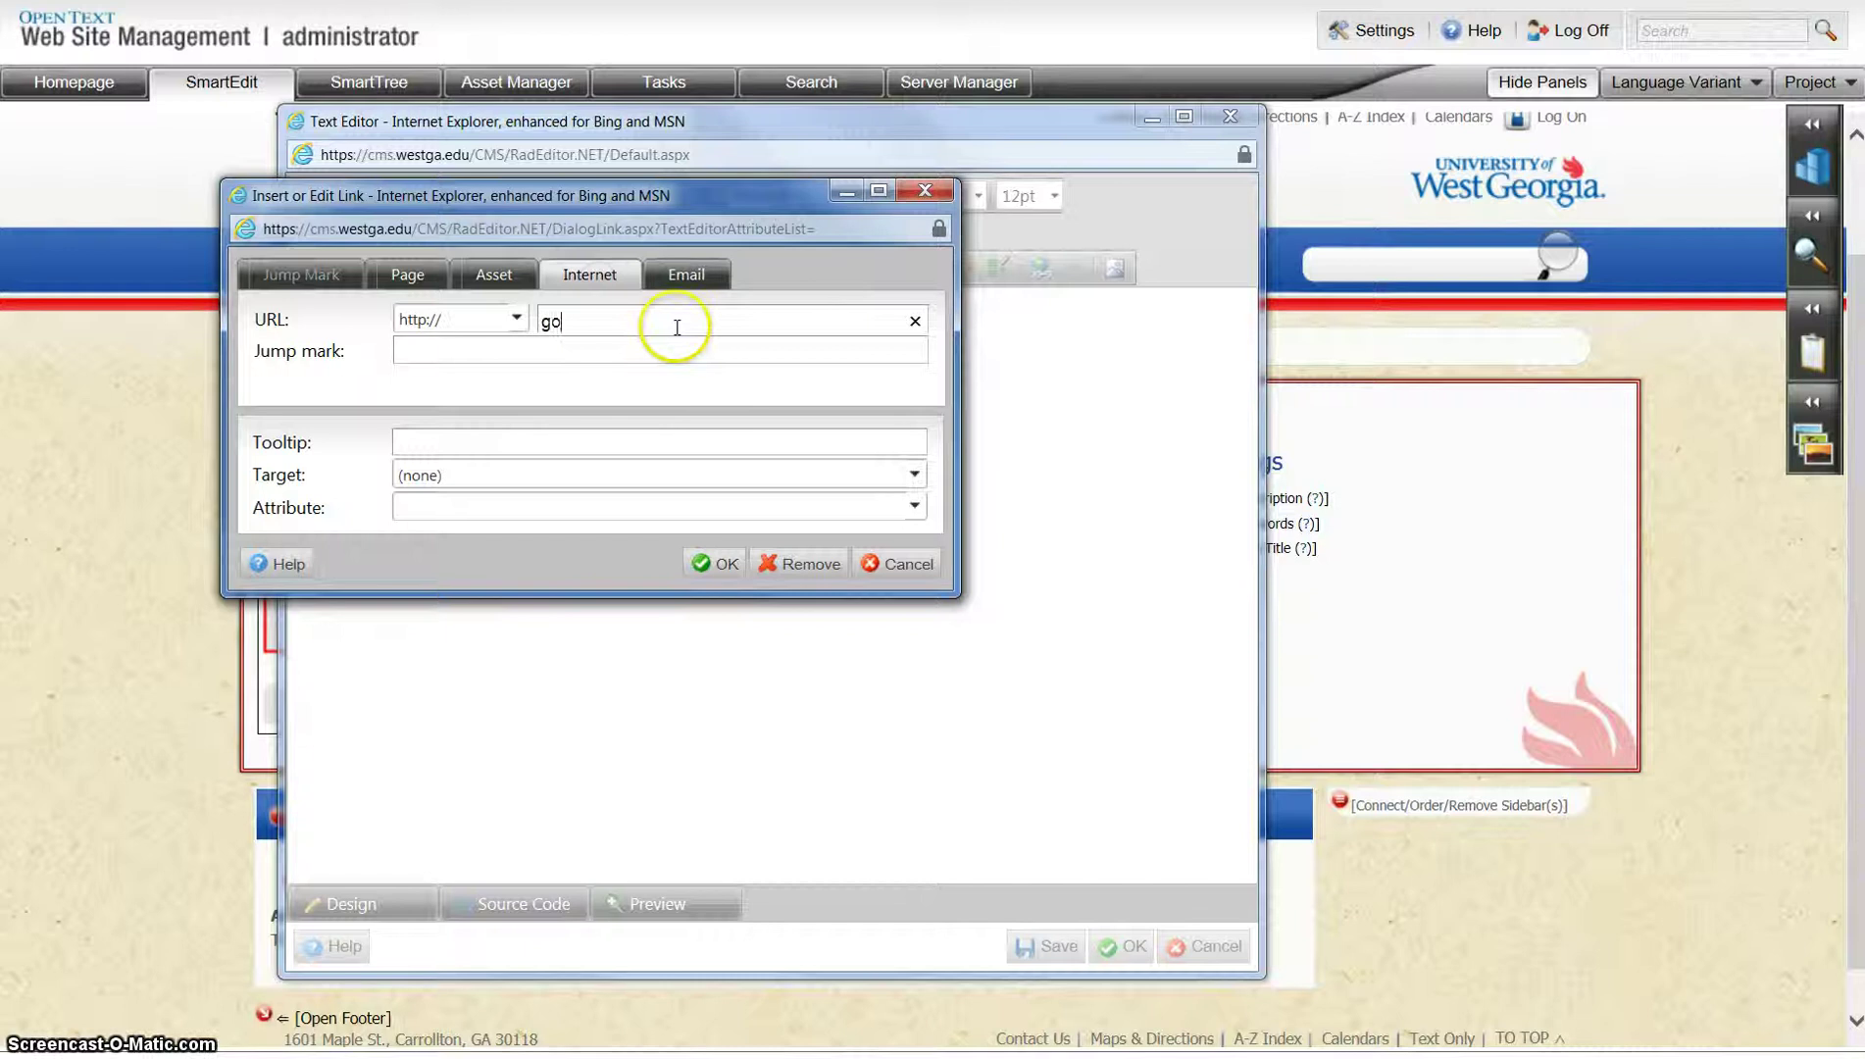
{"action": "type", "text": "ogle.com"}
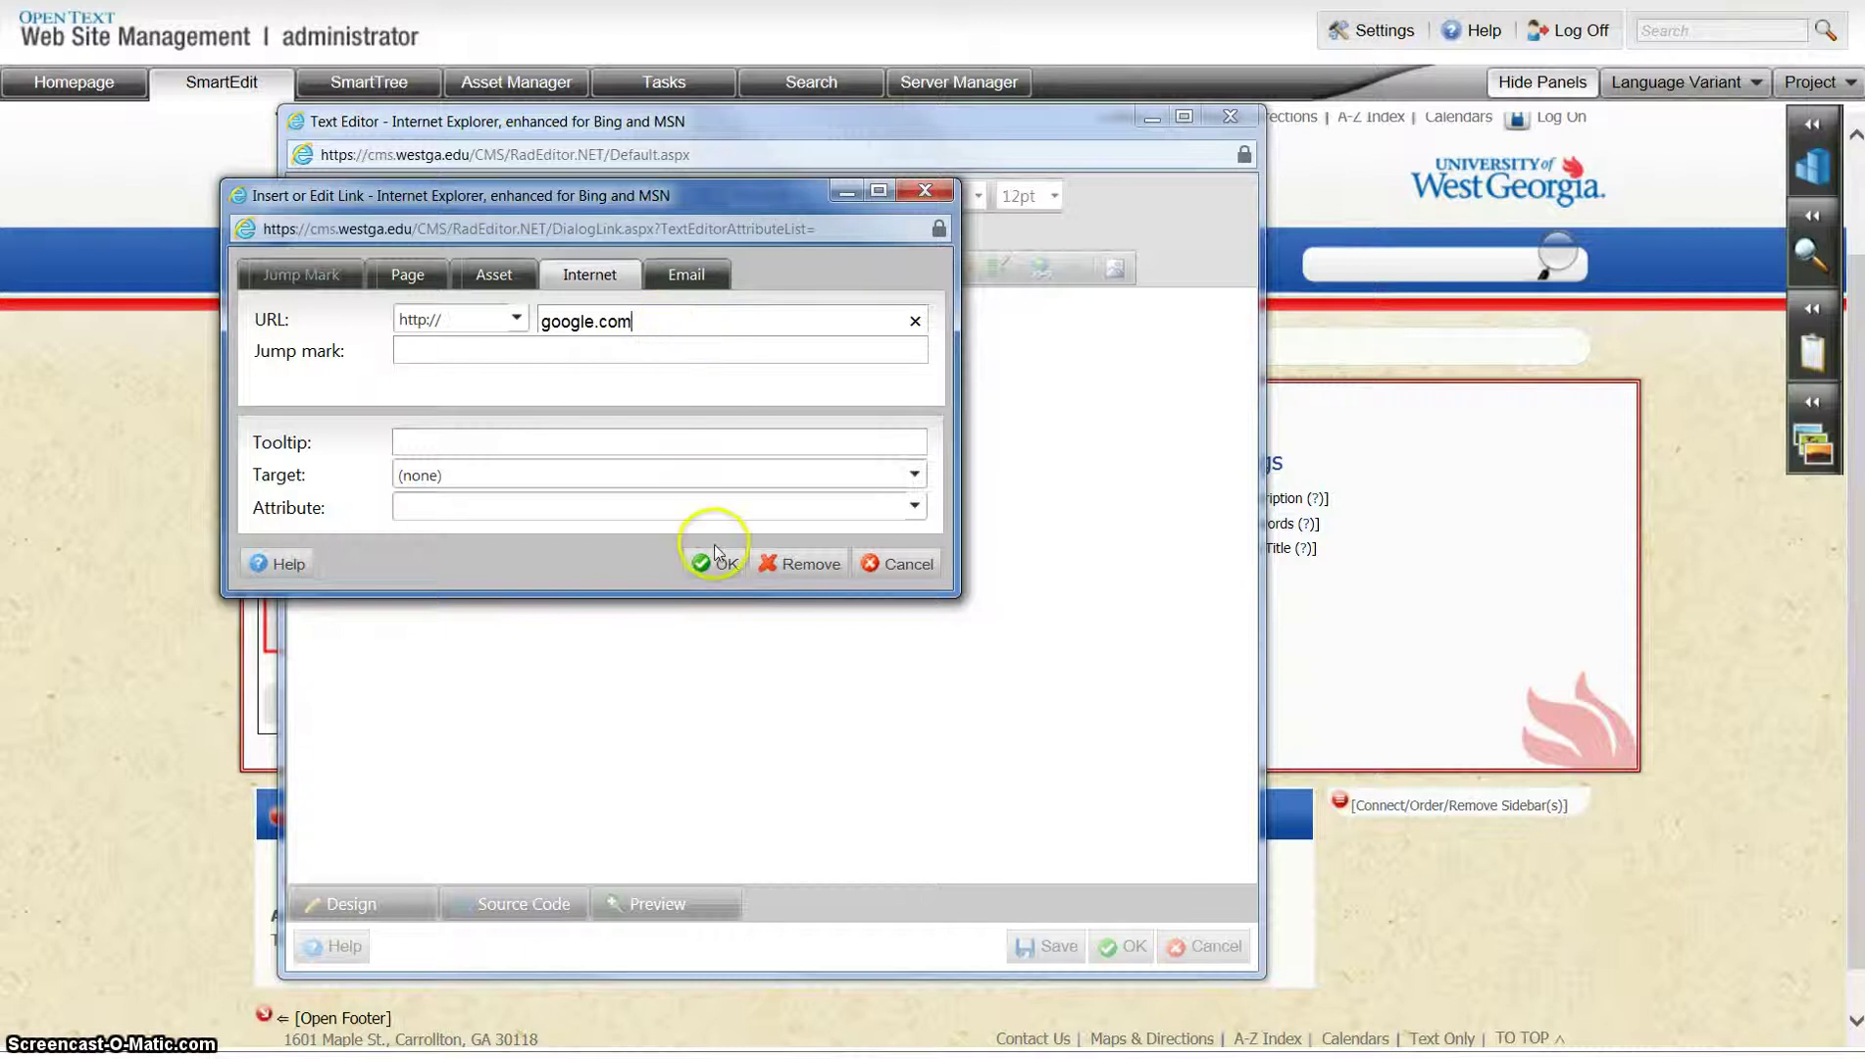
{"action": "left_click", "coordinate": [714, 562]}
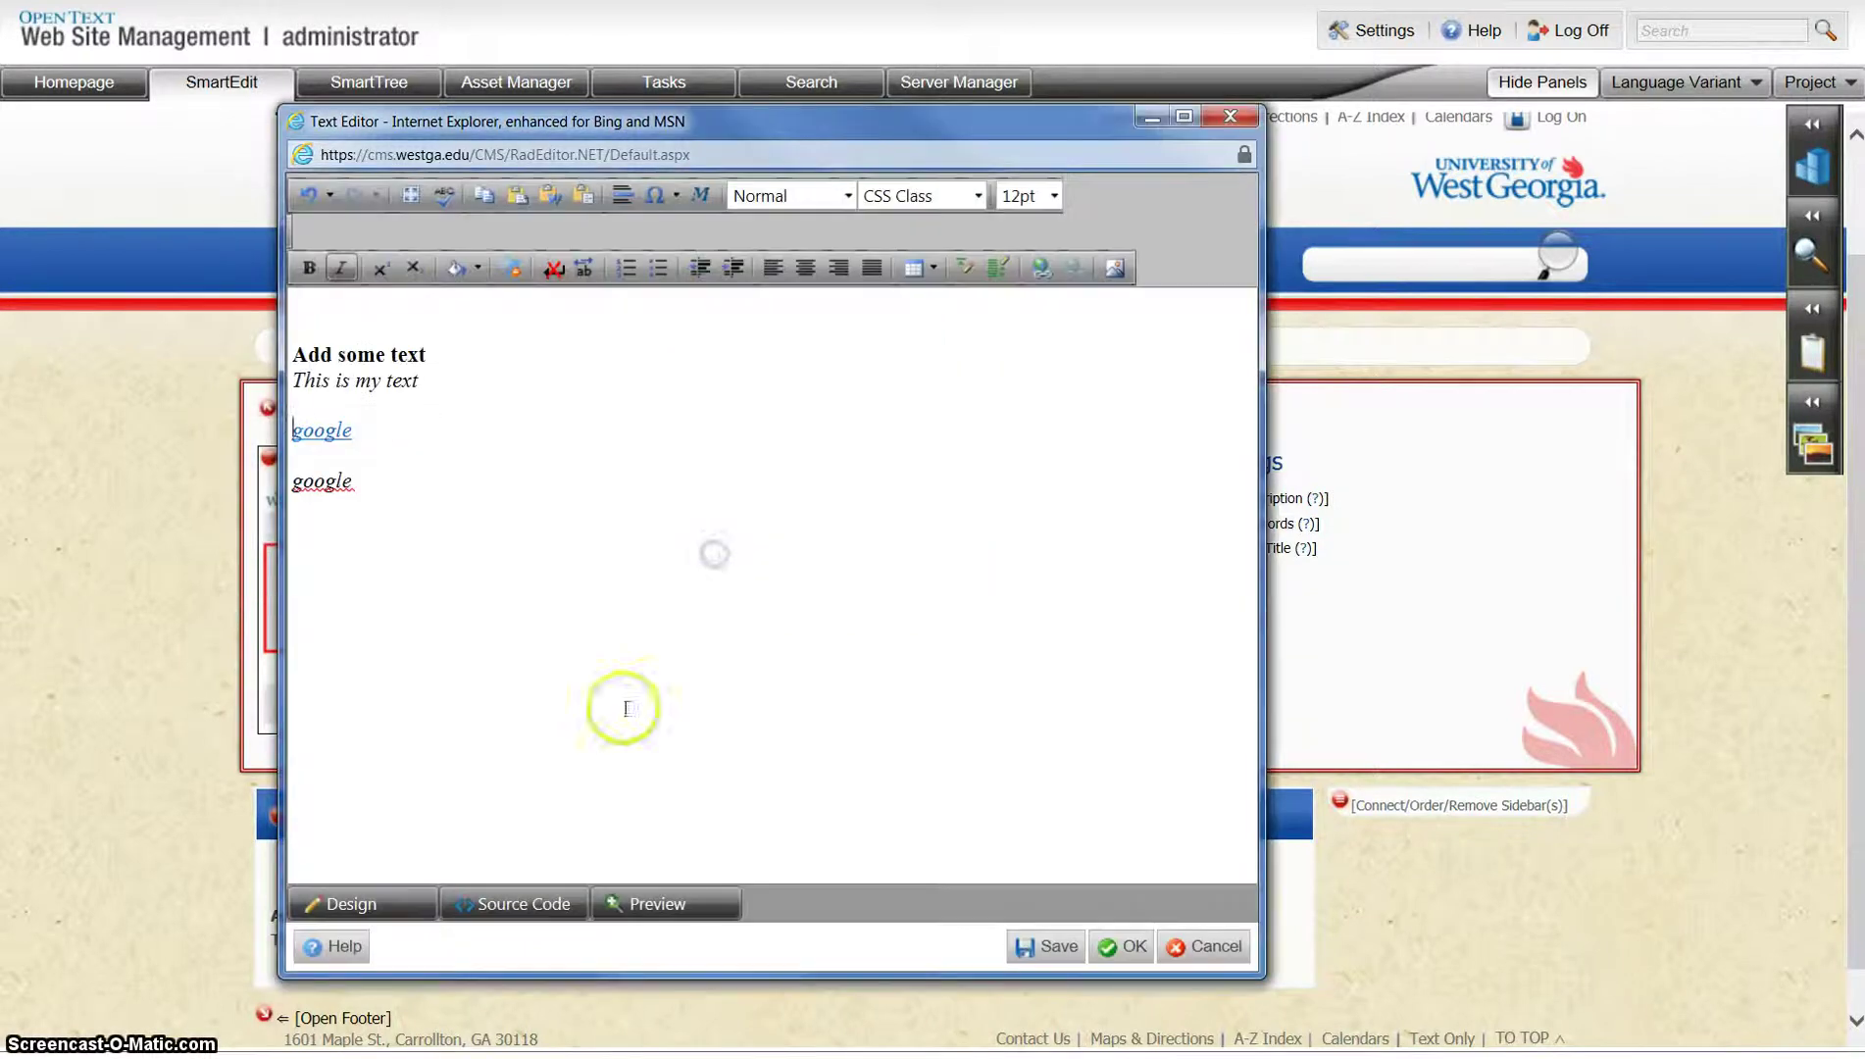
{"action": "left_click", "coordinate": [1061, 949]}
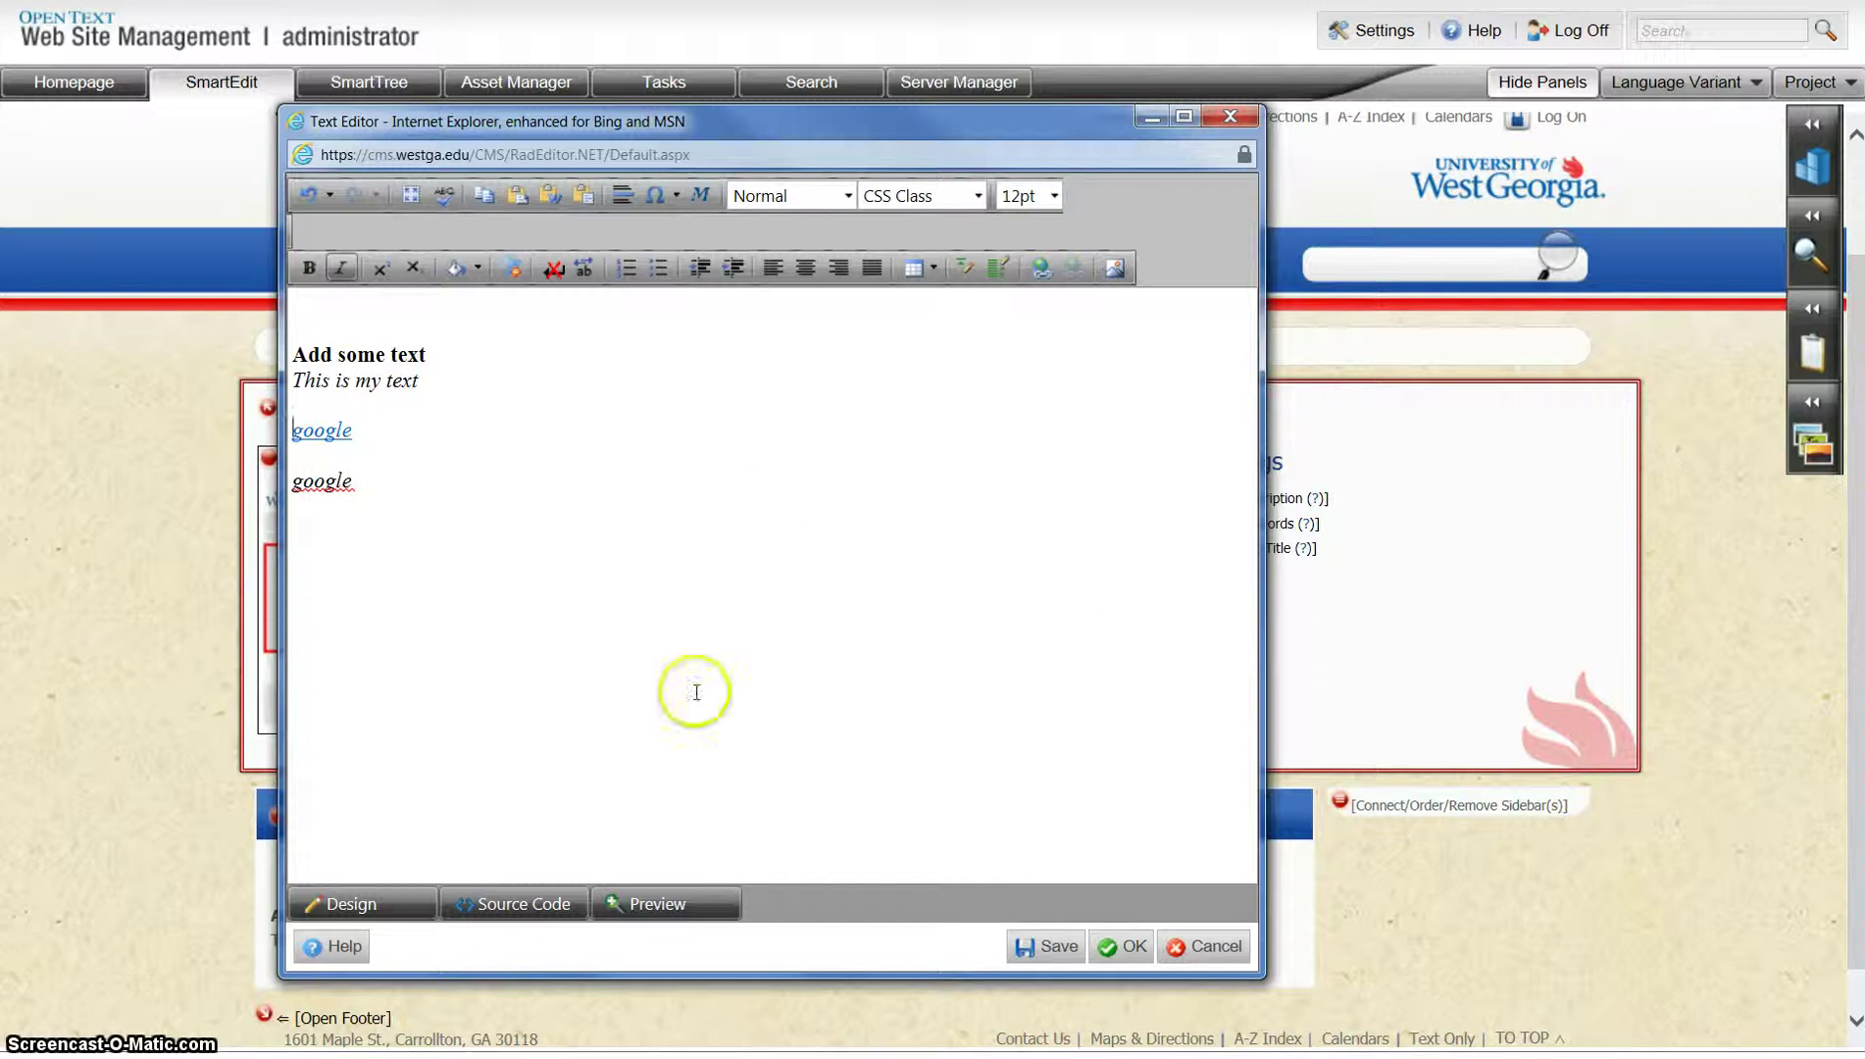
{"action": "left_click", "coordinate": [1119, 946]}
Start inserting an image after the second google, choosing upload from the local file system.
{"action": "left_click", "coordinate": [434, 476]}
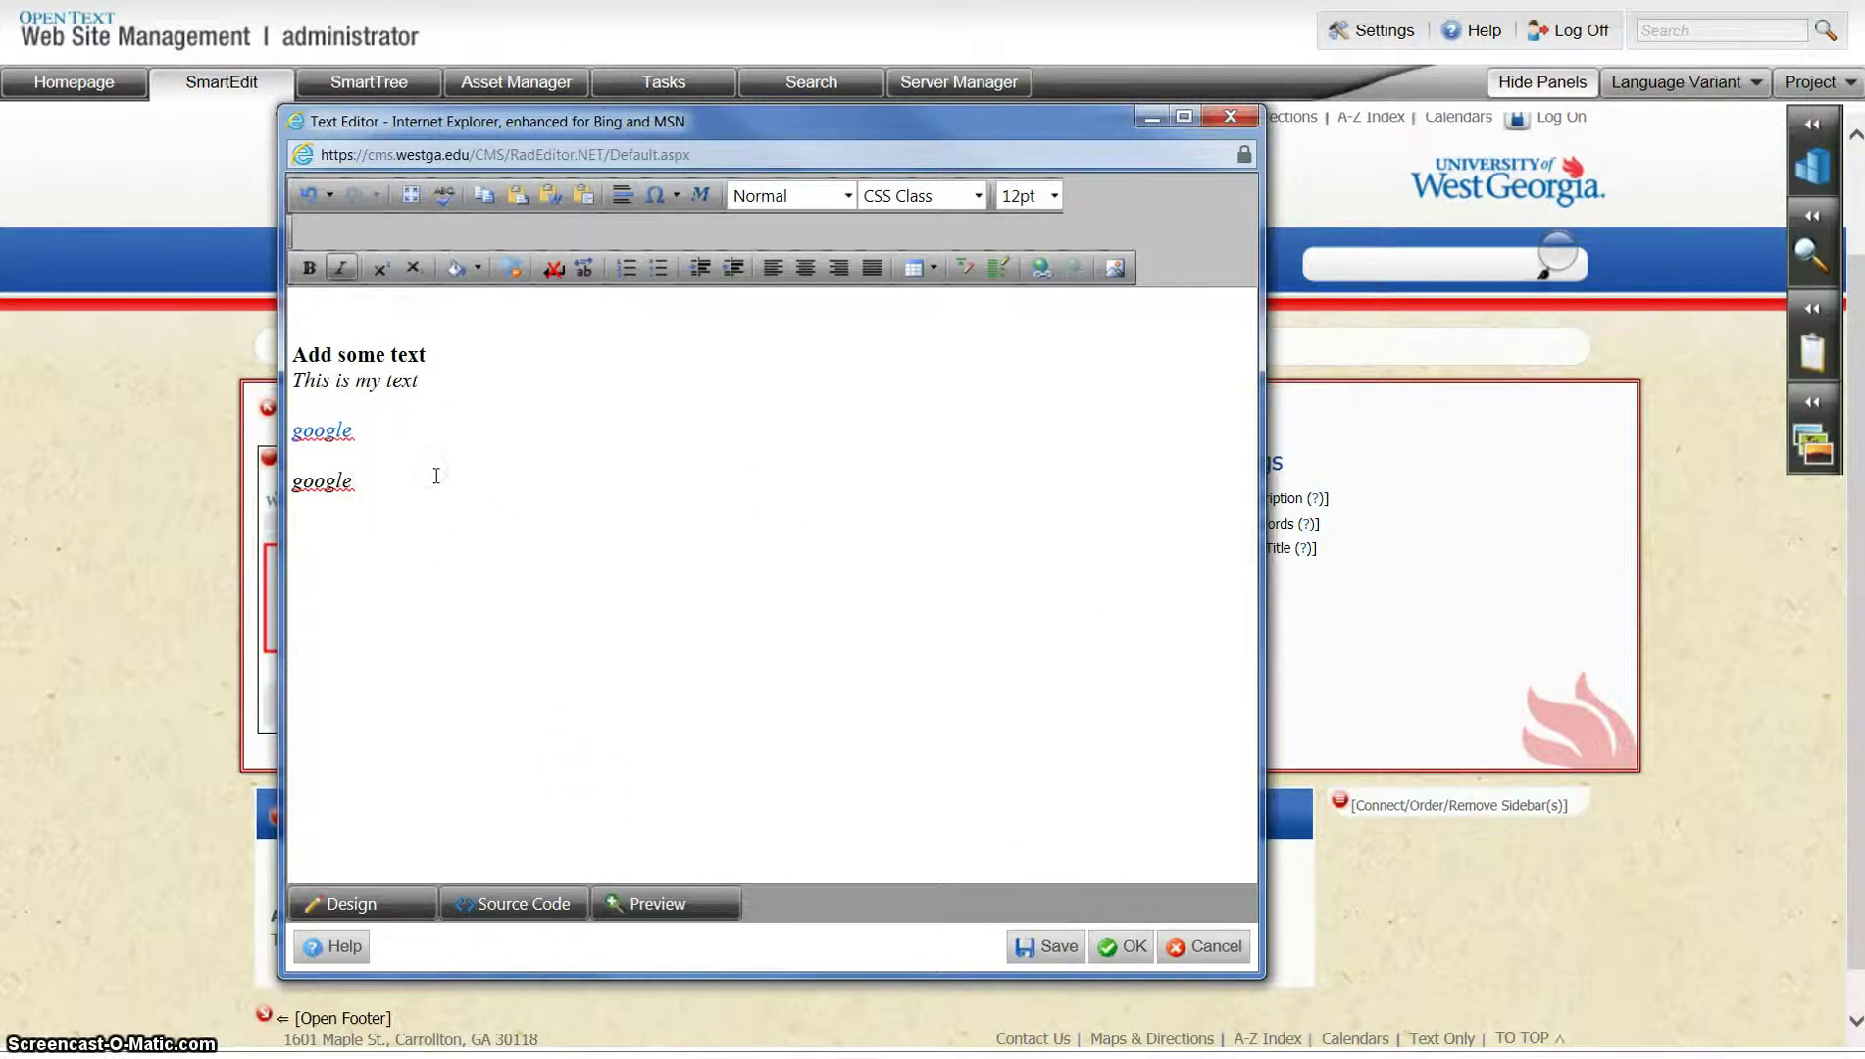
{"action": "left_click", "coordinate": [1115, 269]}
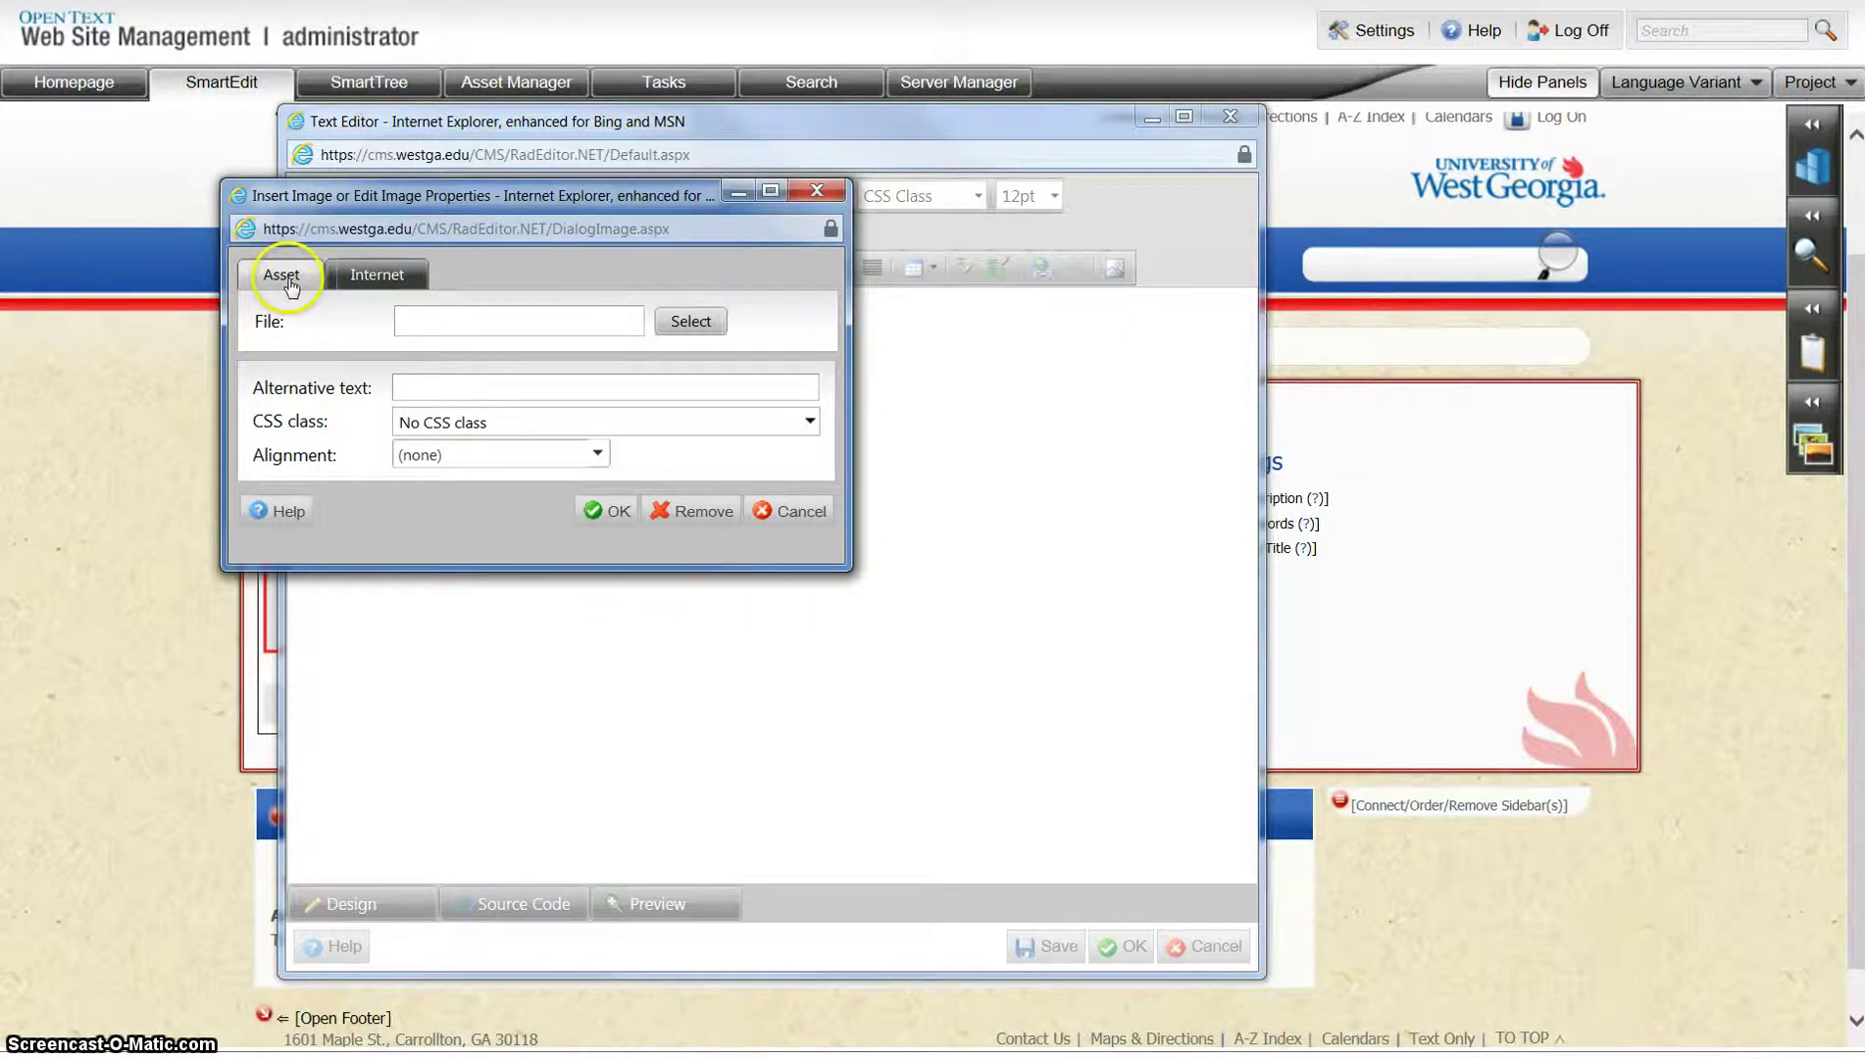
{"action": "left_click", "coordinate": [684, 323]}
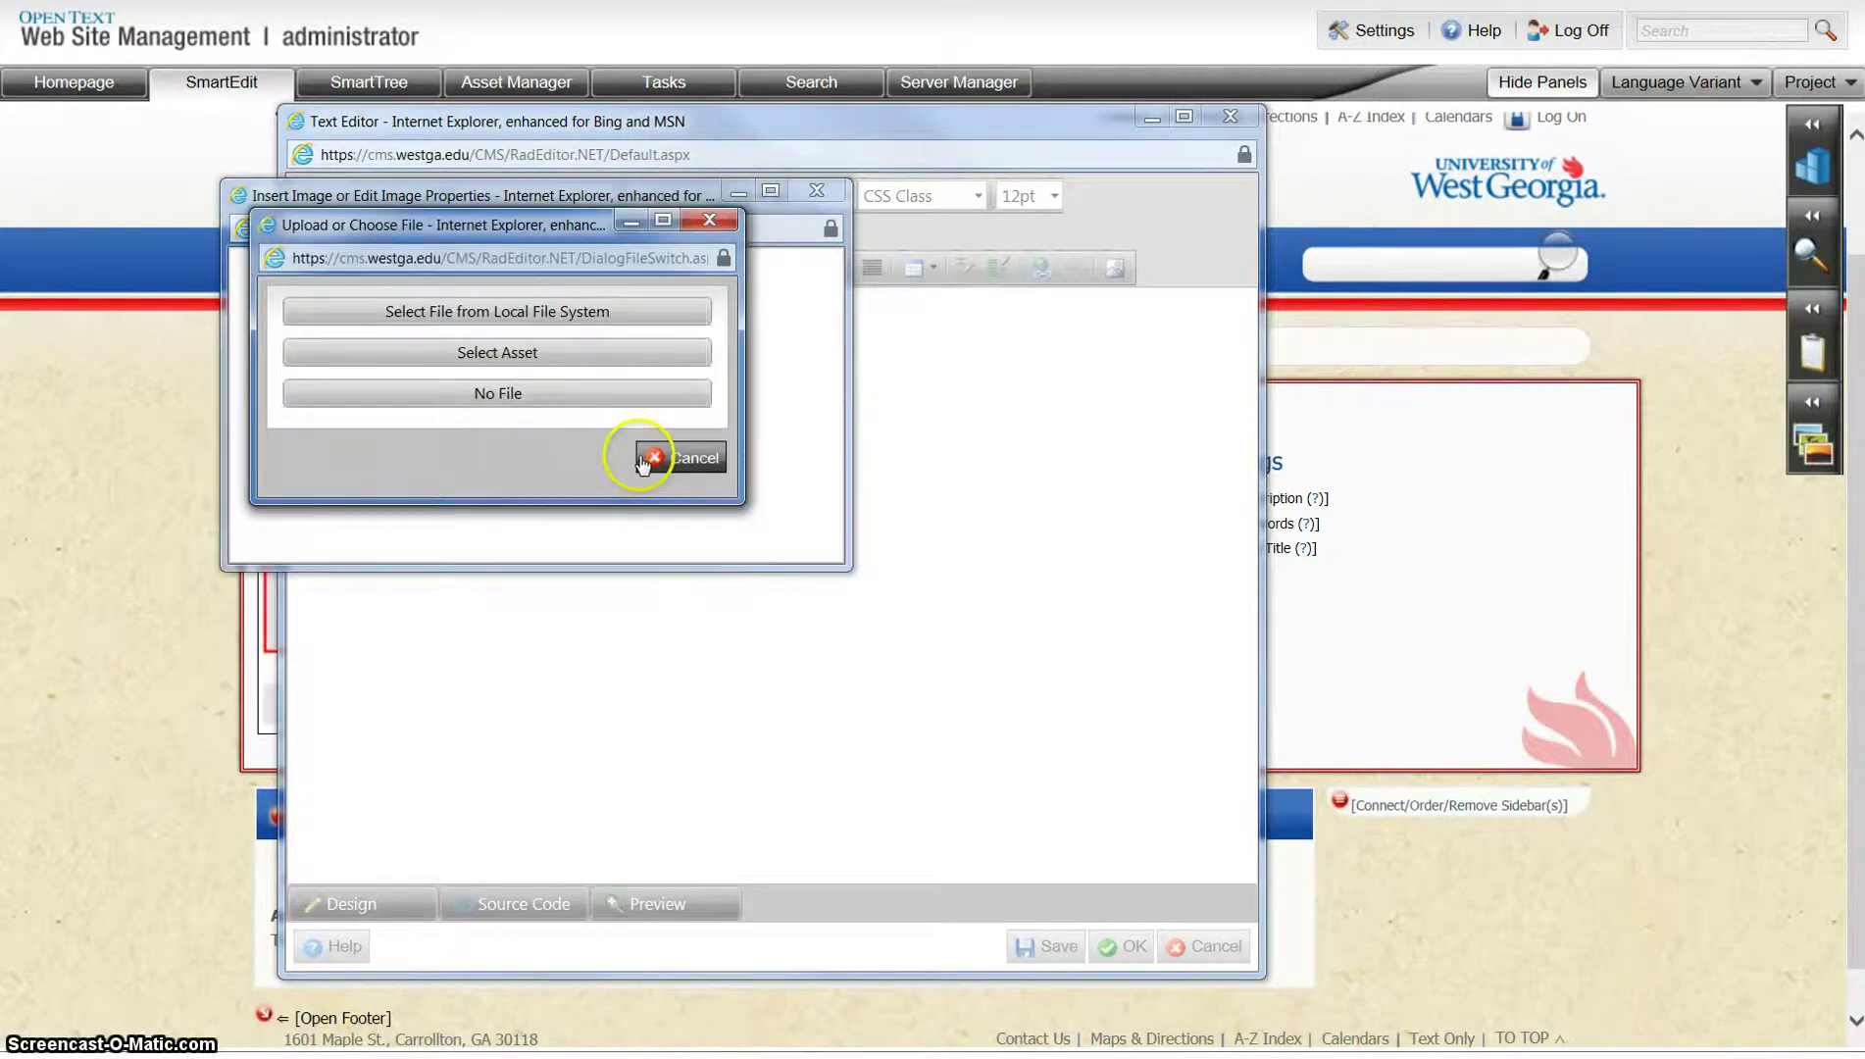
{"action": "left_click", "coordinate": [611, 311]}
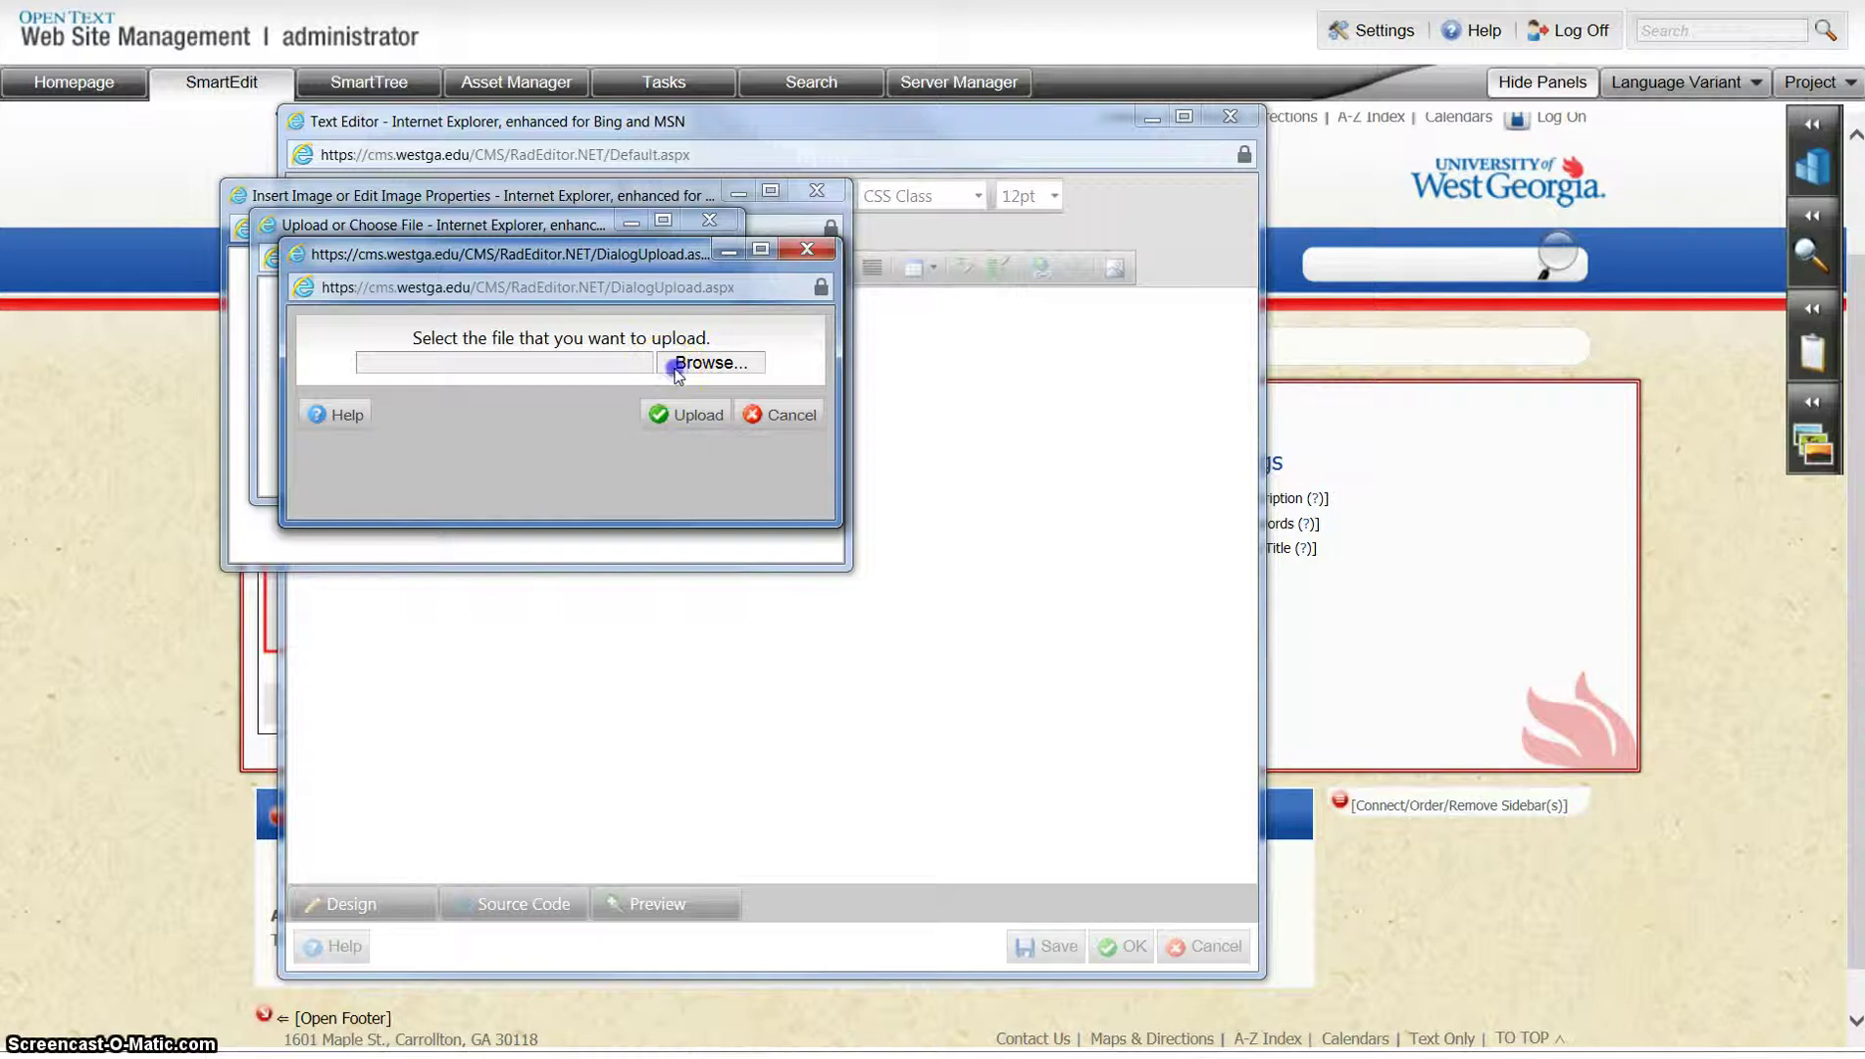
Upload Penguins.jpg from Pictures > Sample Pictures to the server.
{"action": "left_click", "coordinate": [706, 363]}
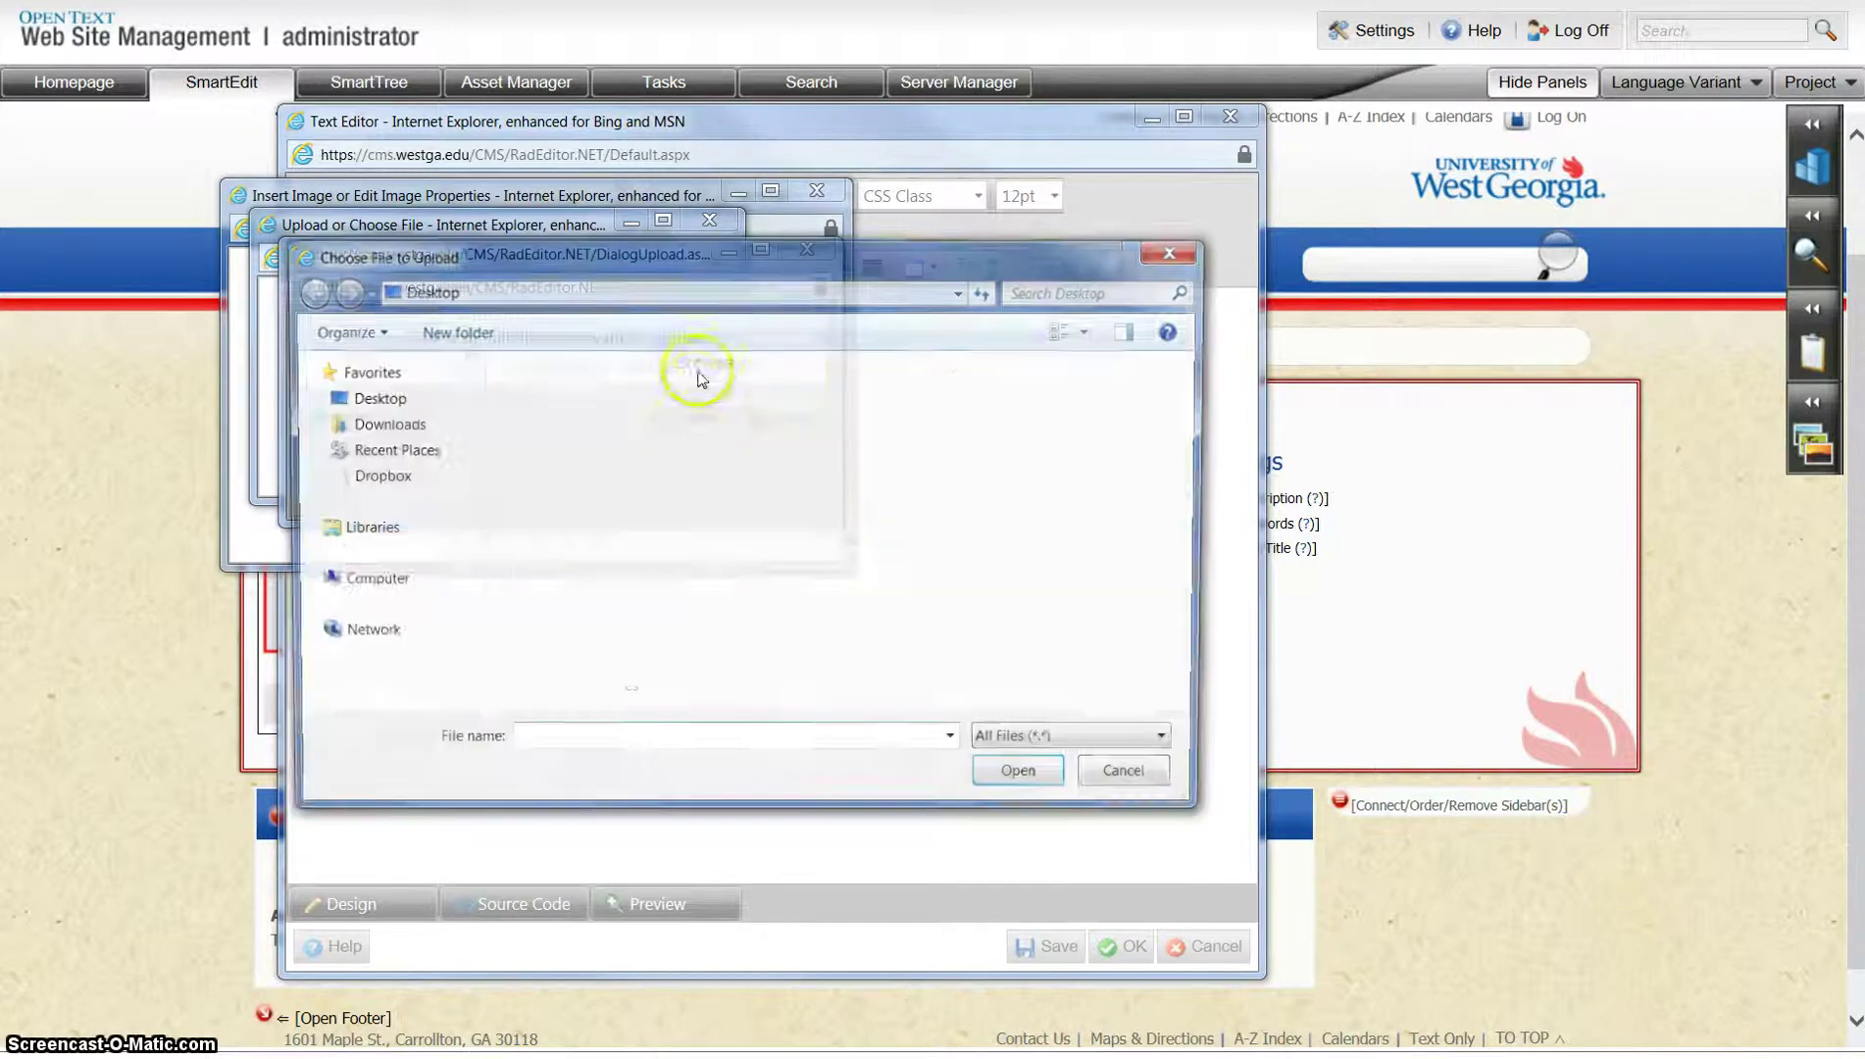
{"action": "left_click", "coordinate": [369, 608]}
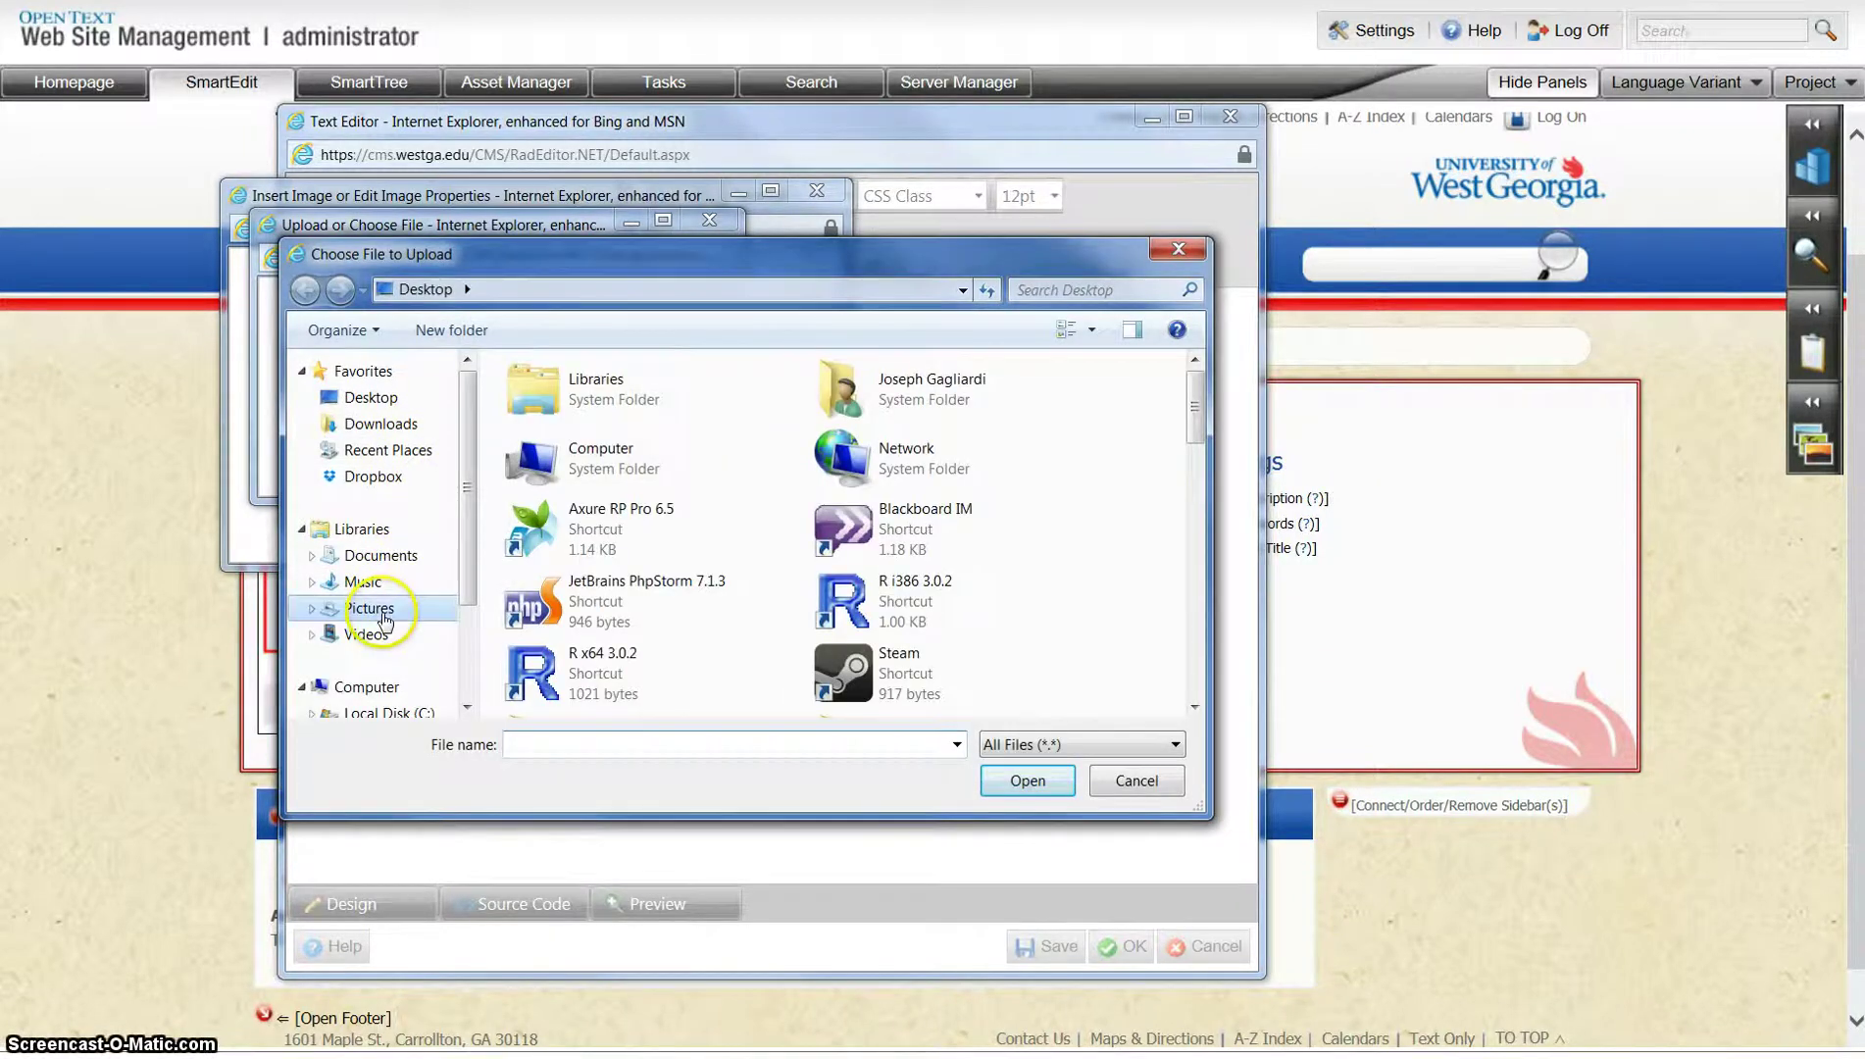
{"action": "double_click", "coordinate": [666, 535]}
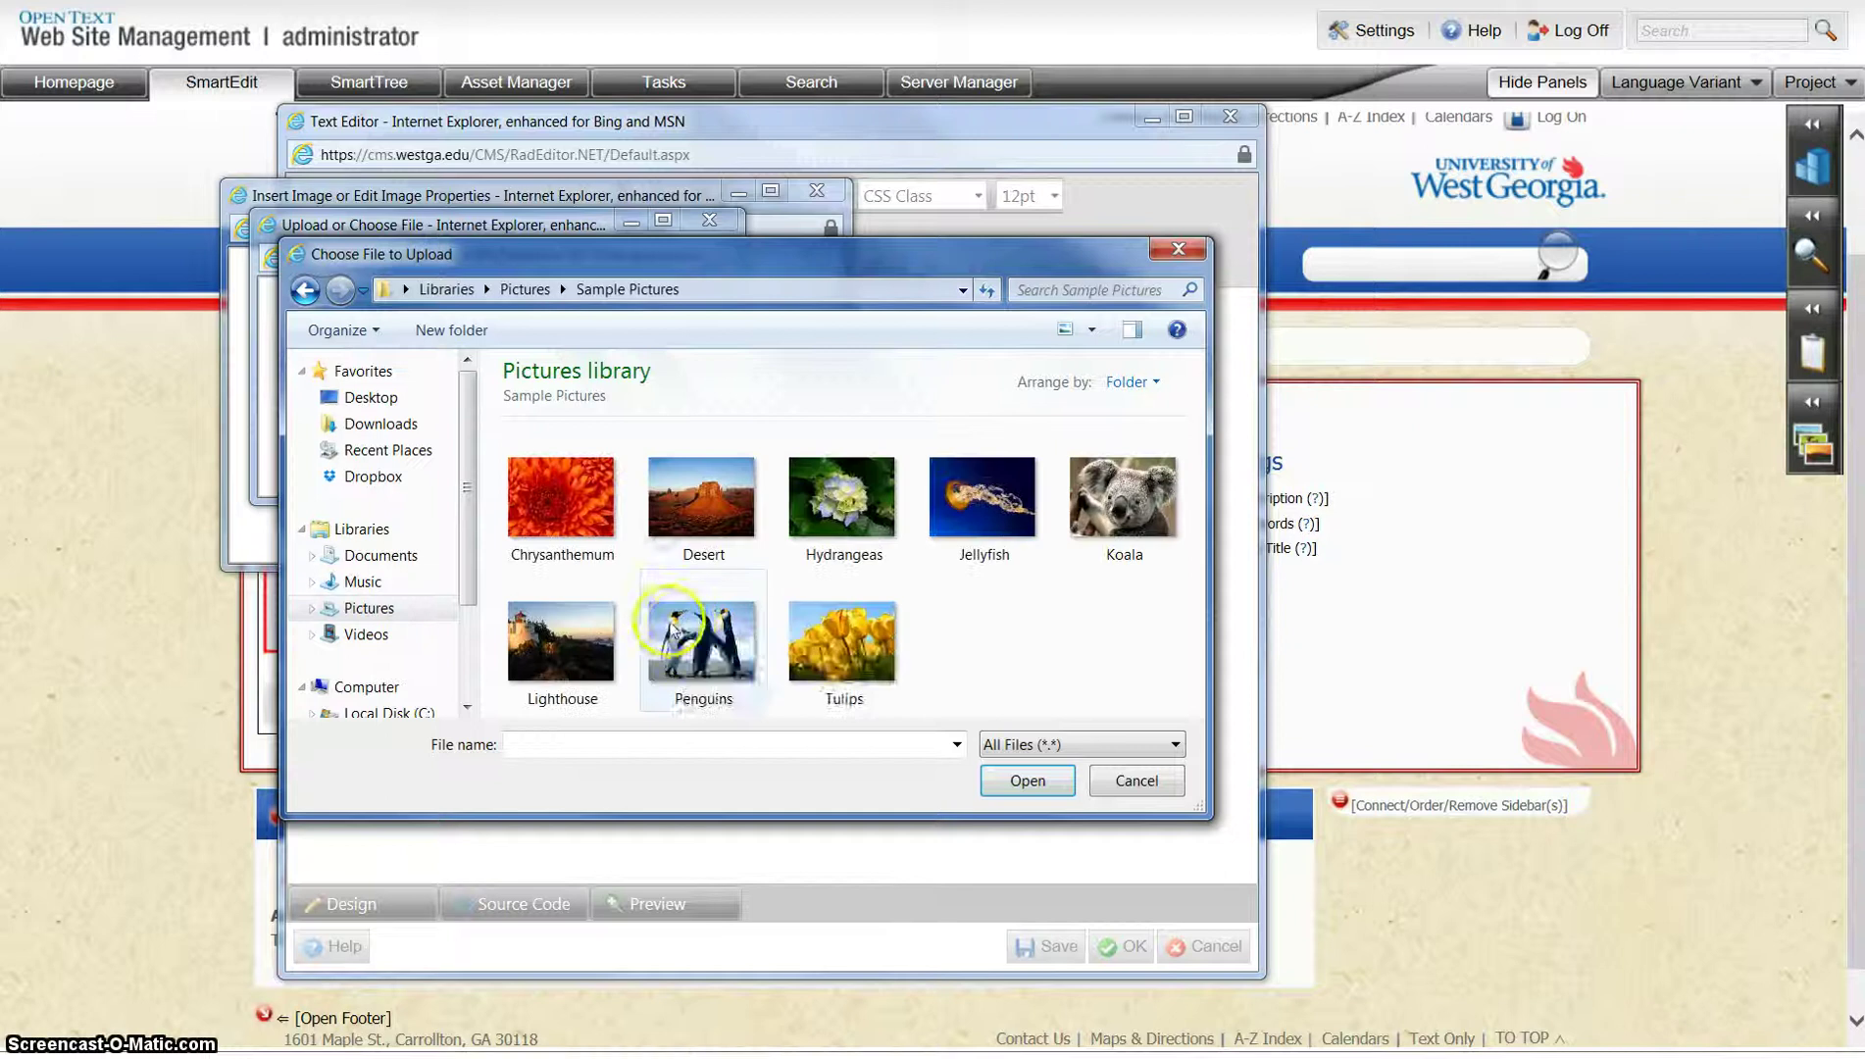
{"action": "left_click", "coordinate": [685, 628]}
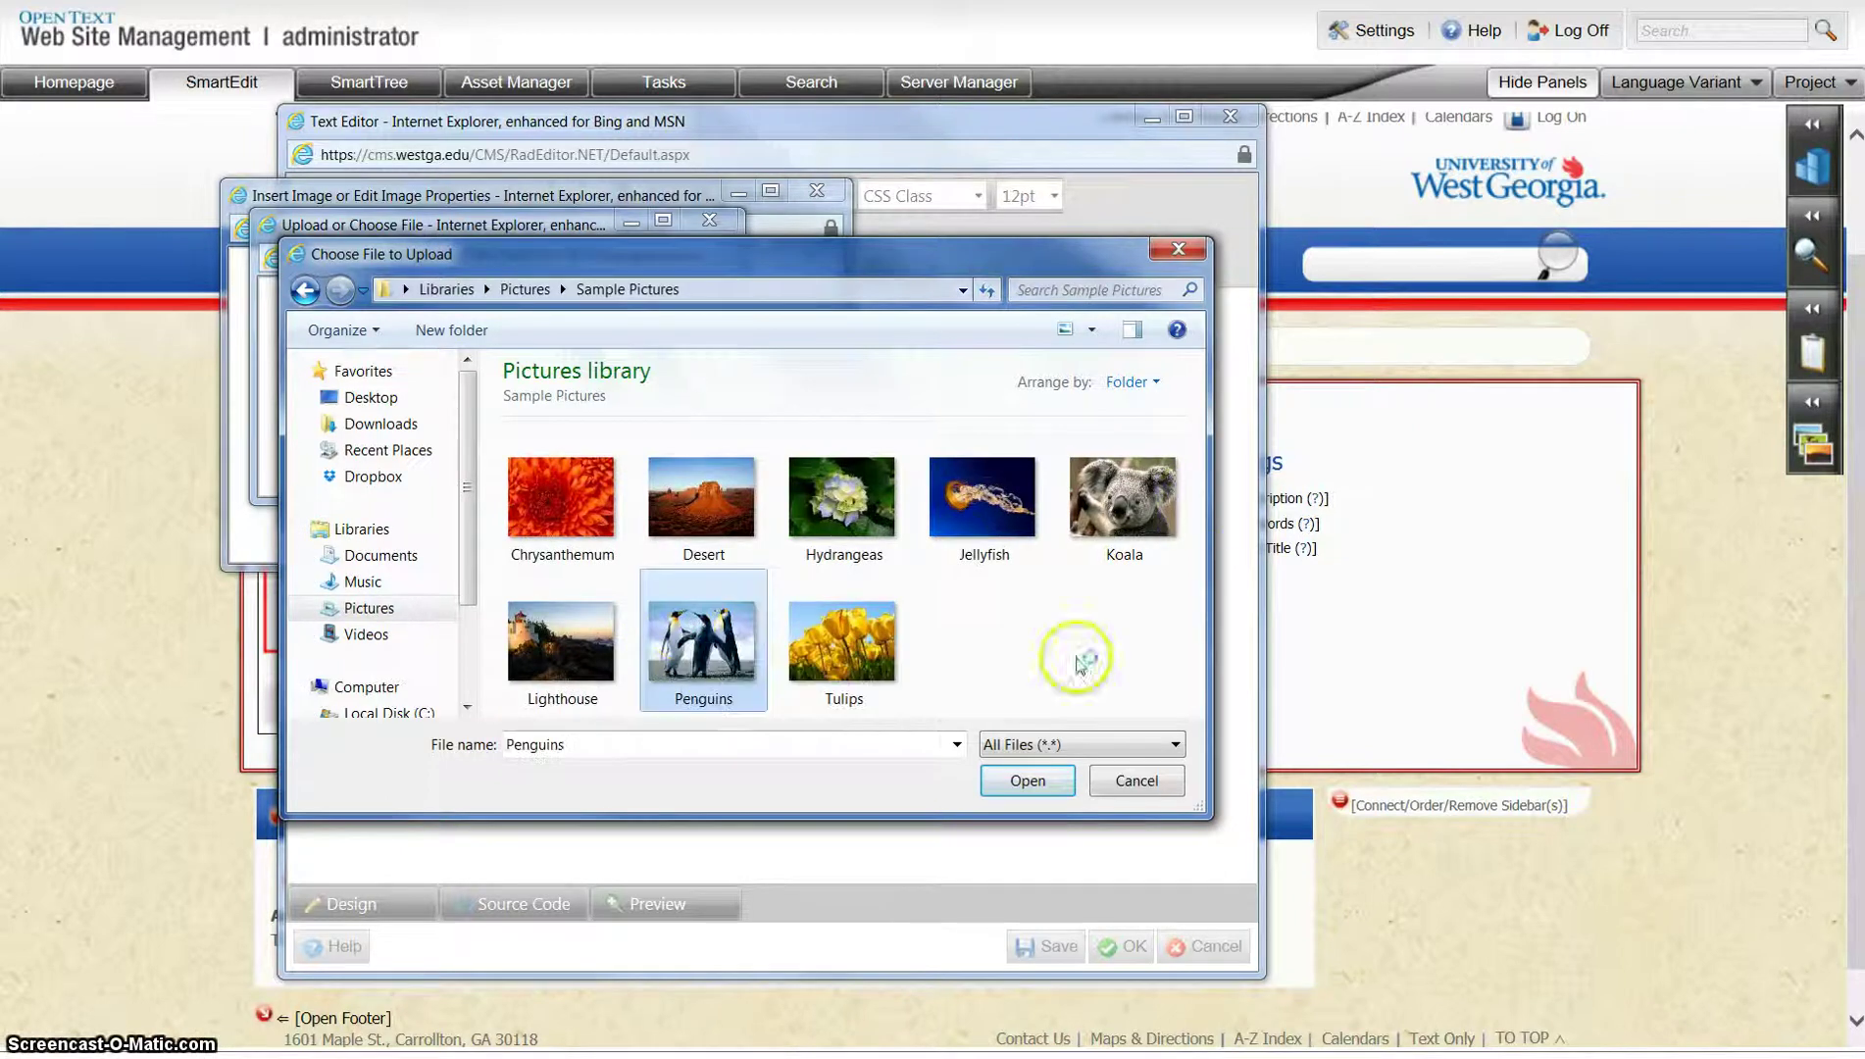
{"action": "left_click", "coordinate": [1027, 780]}
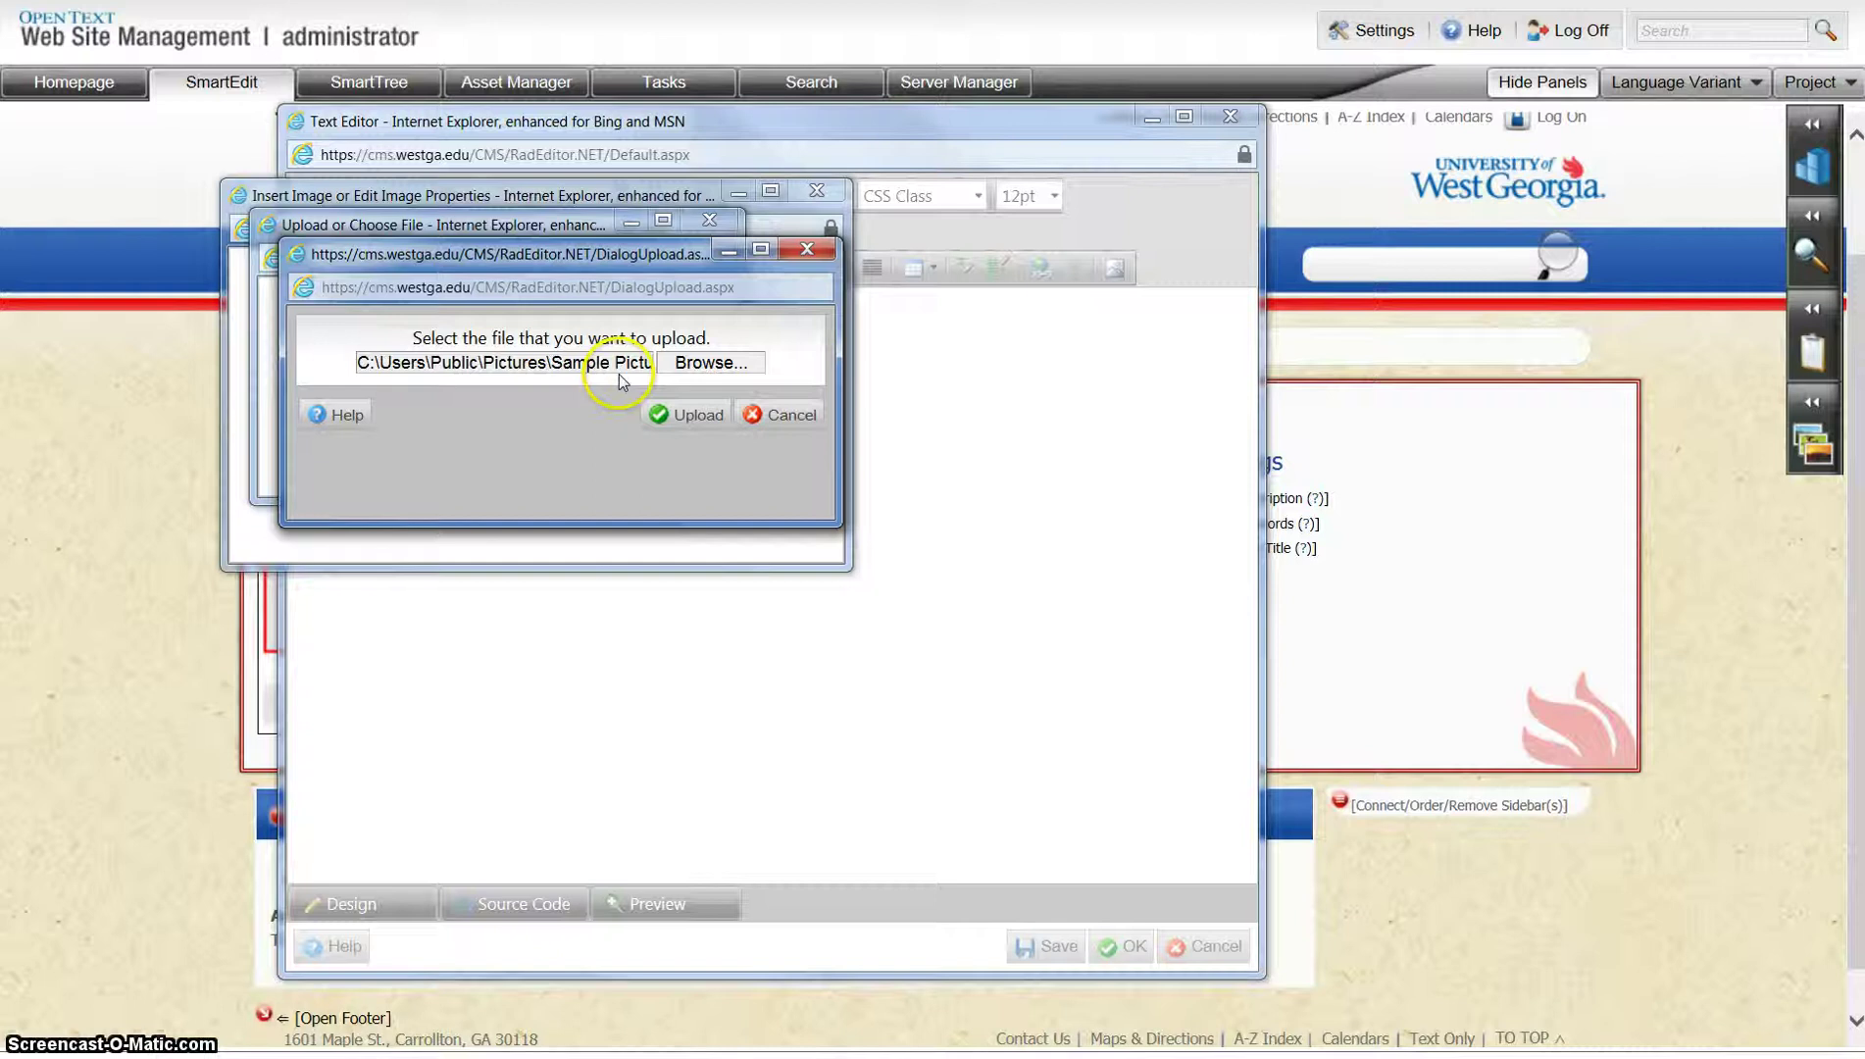
{"action": "left_click", "coordinate": [681, 414]}
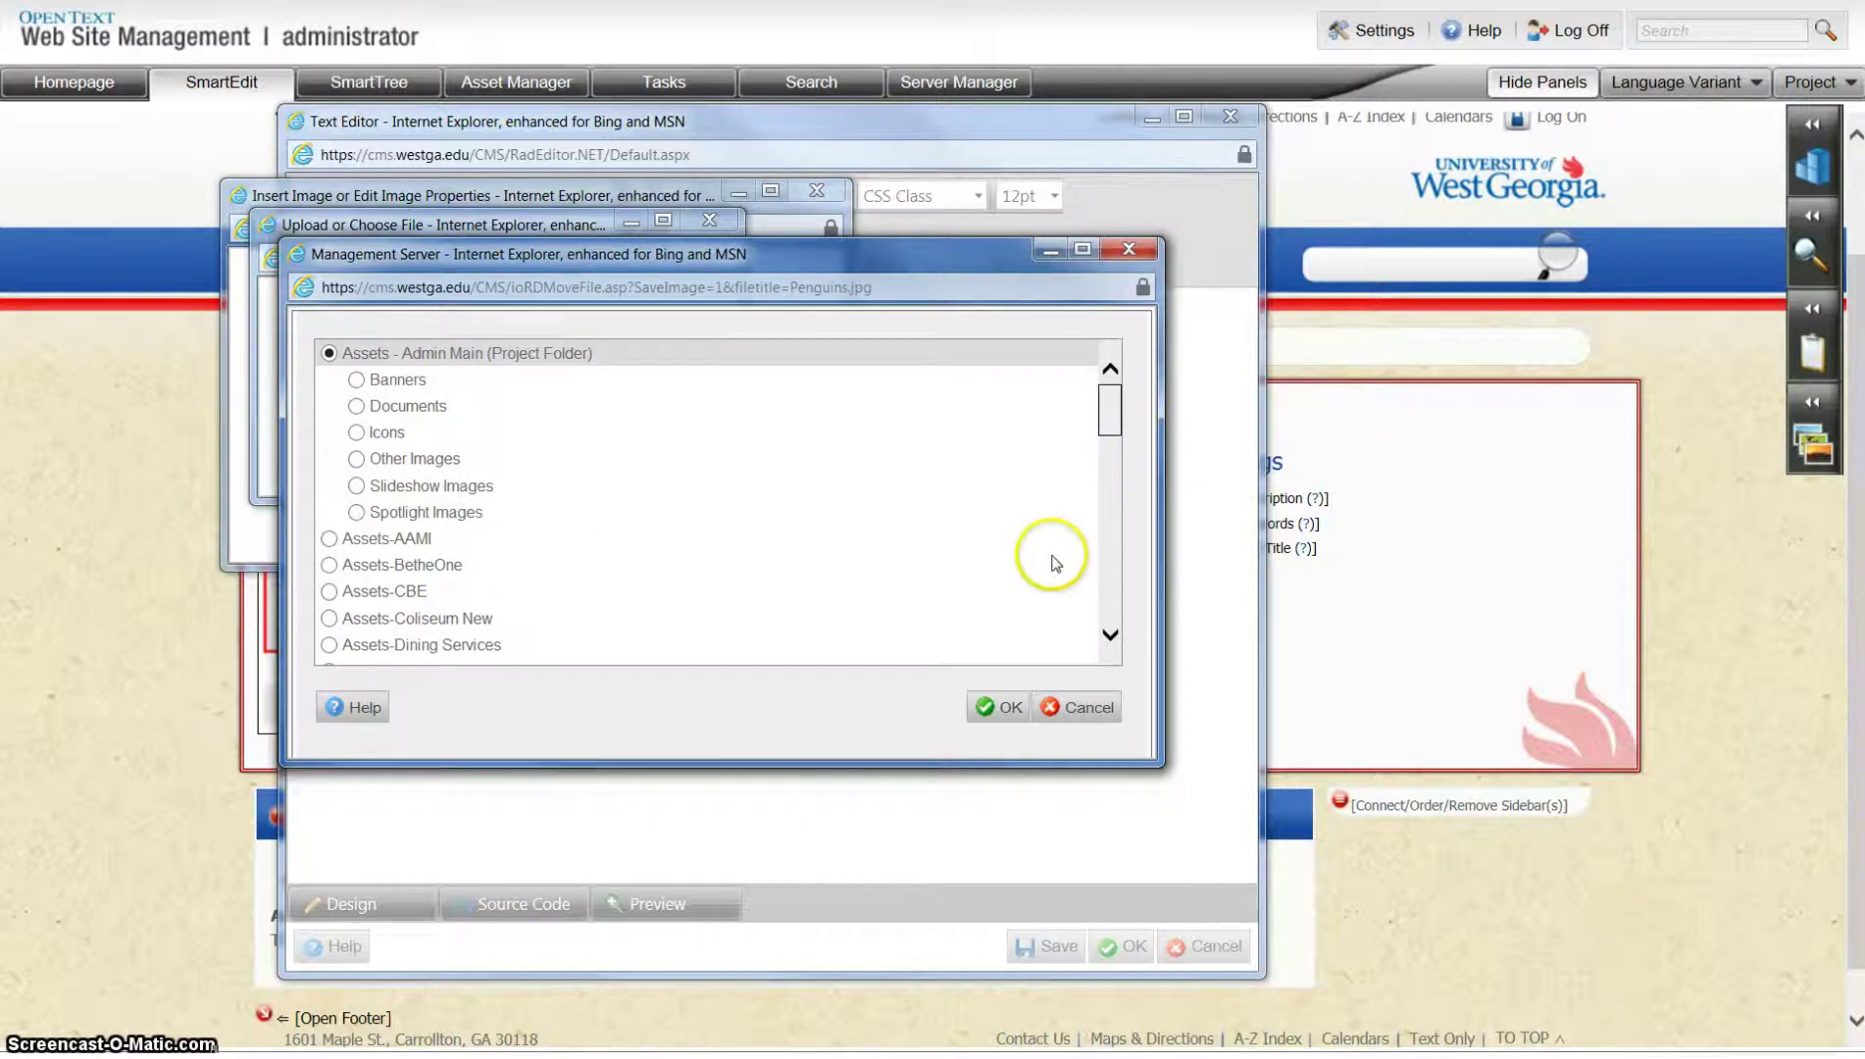
{"action": "left_click_drag", "start_coordinate": [1113, 420], "coordinate": [1129, 467]}
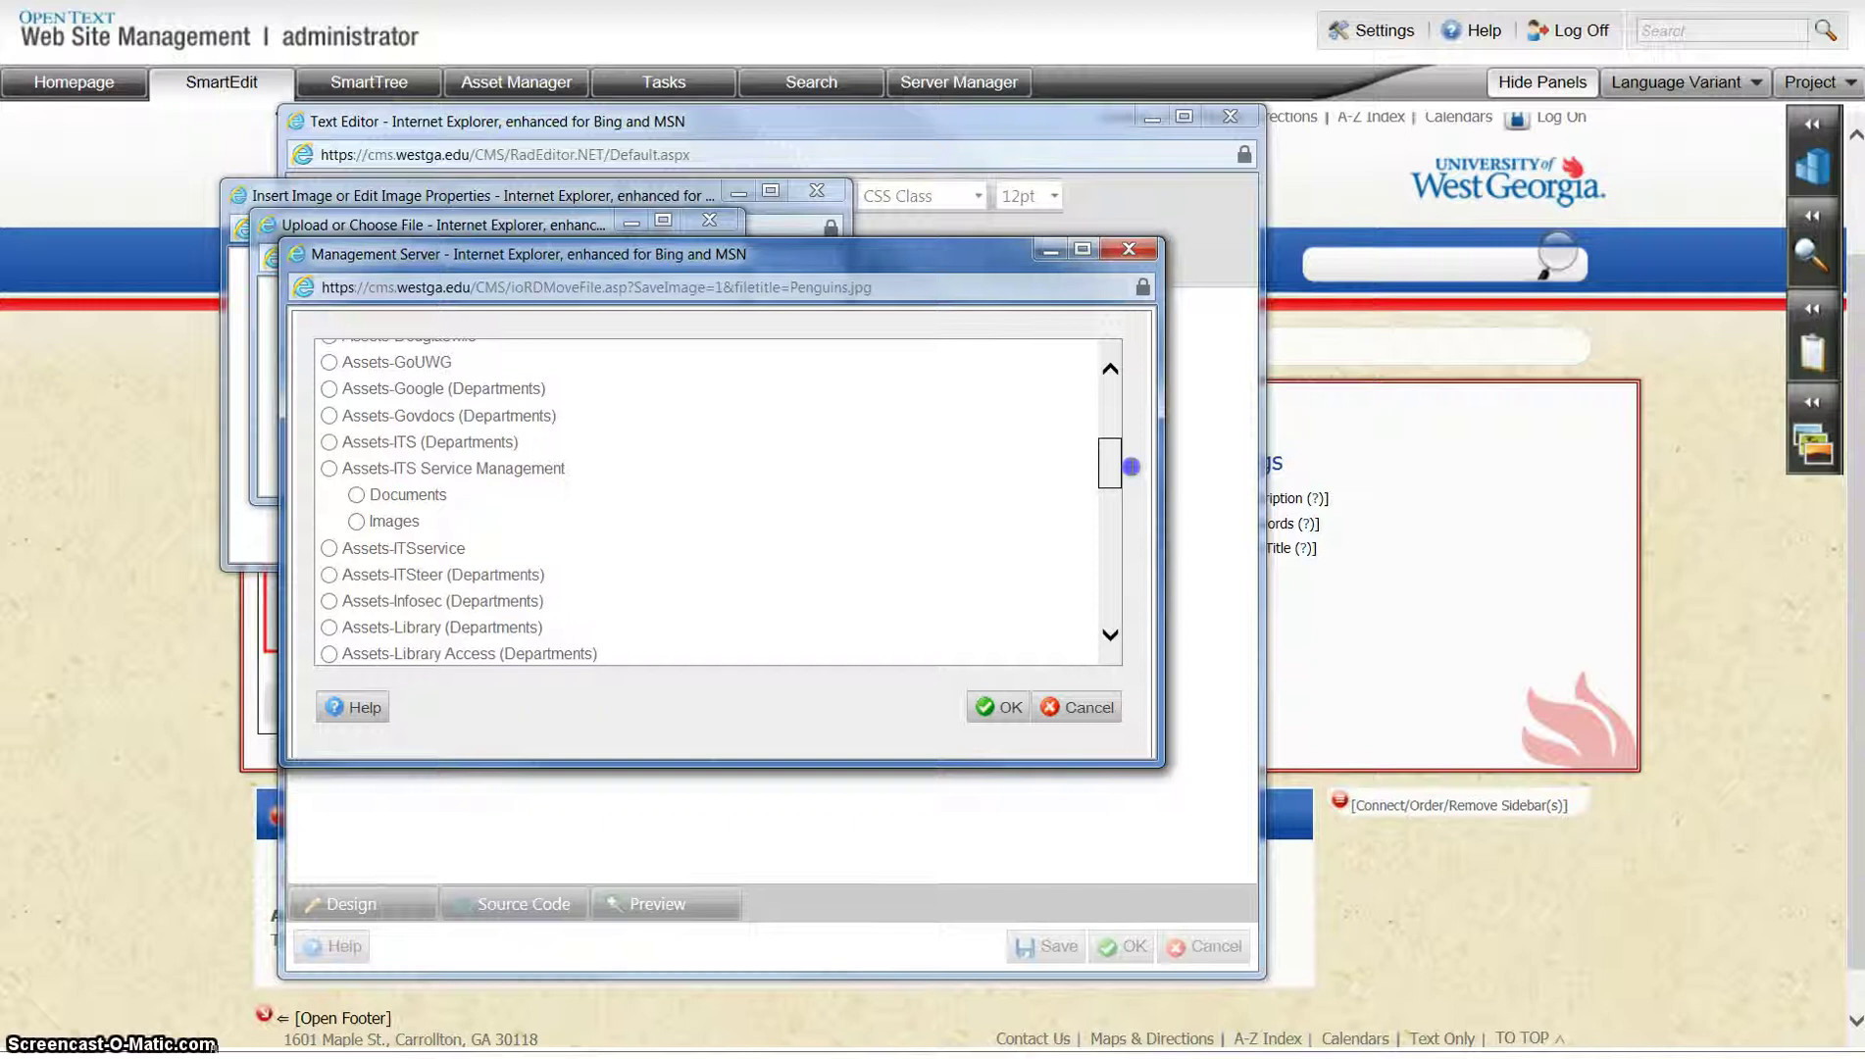
Save Penguins.jpg into the Images folder under Assets-ITS Service Management.
{"action": "left_click", "coordinate": [330, 469]}
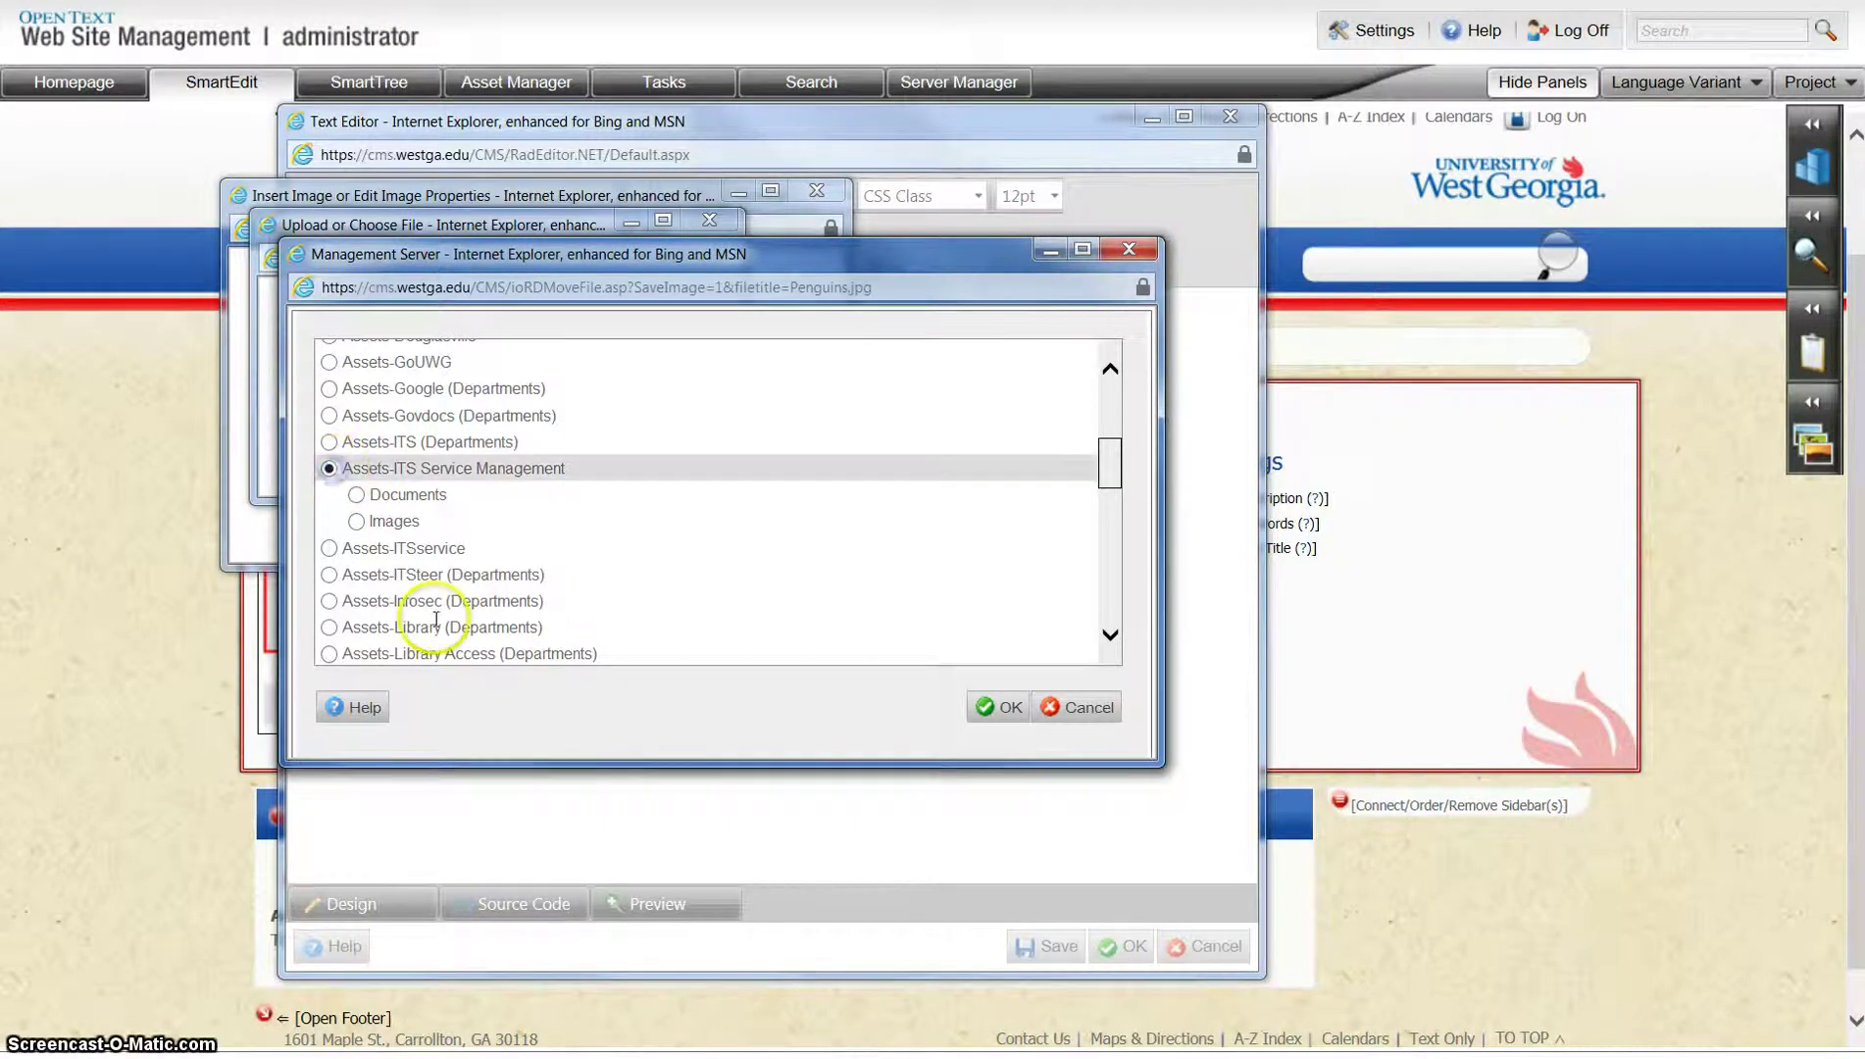
{"action": "left_click", "coordinate": [356, 522]}
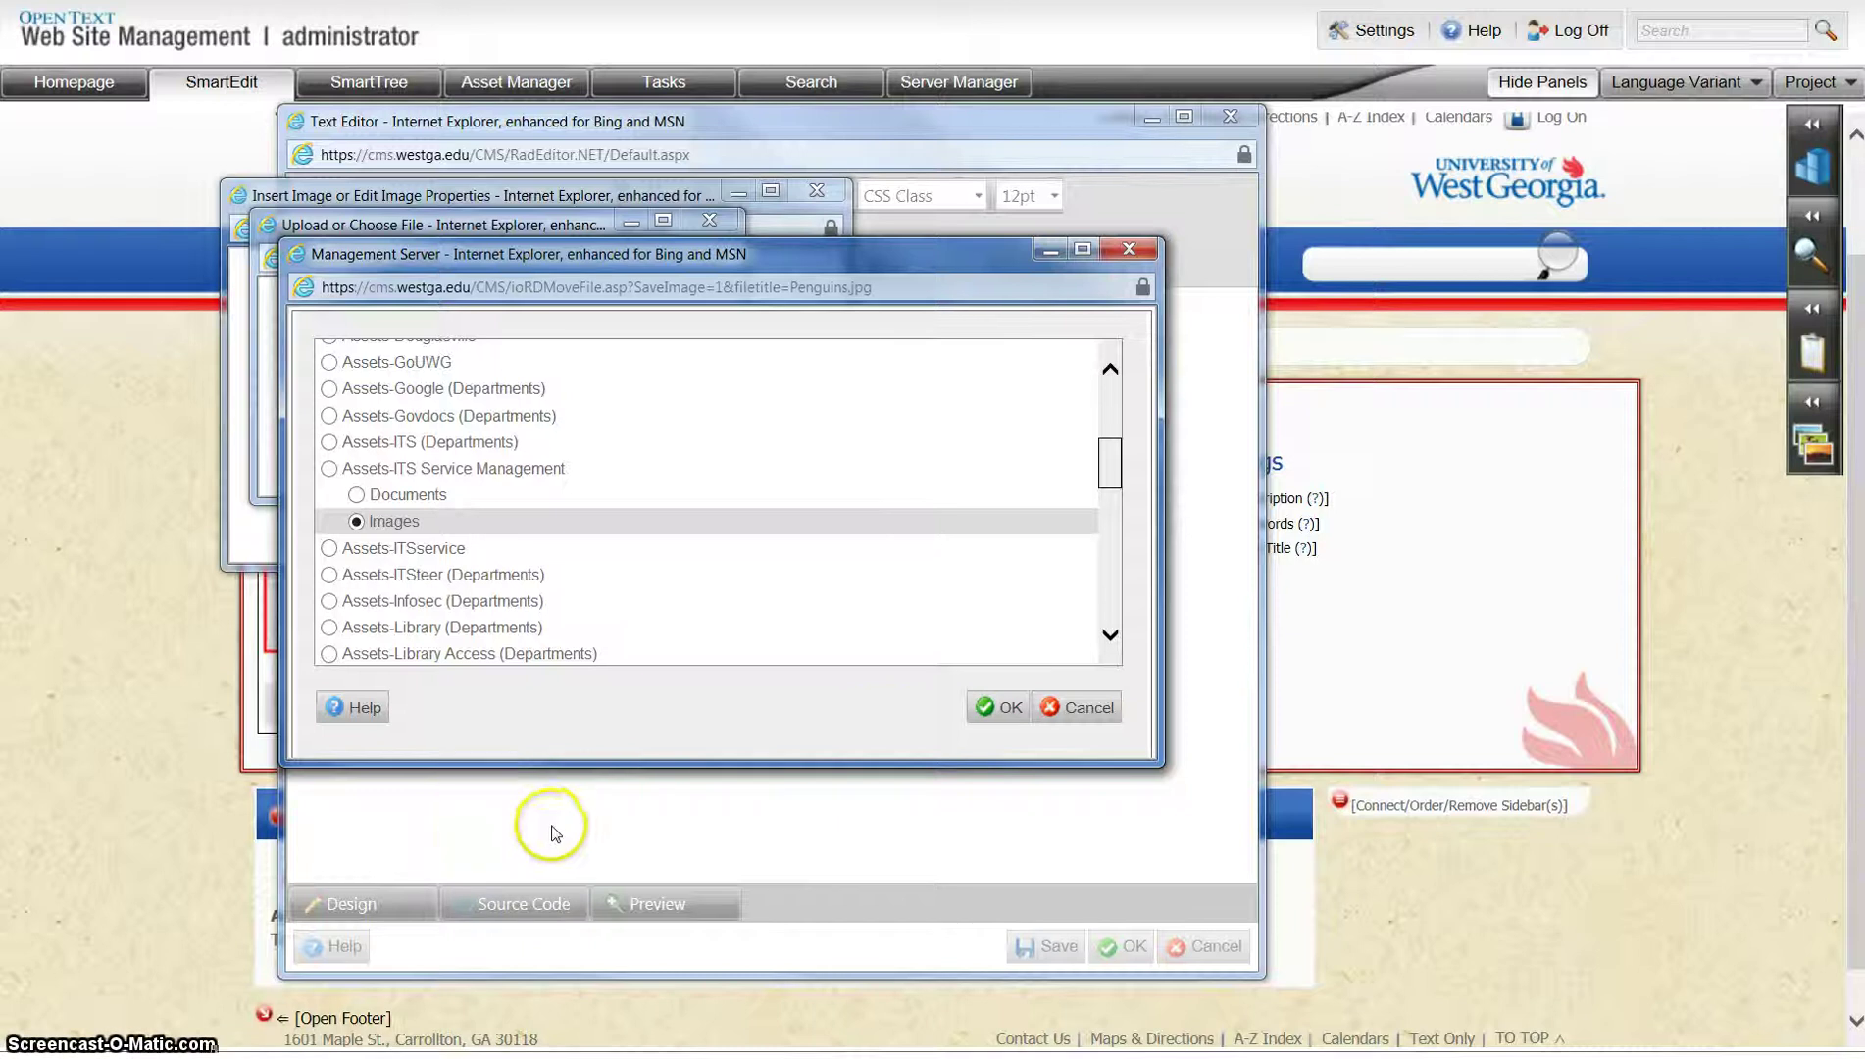
{"action": "left_click", "coordinate": [999, 706]}
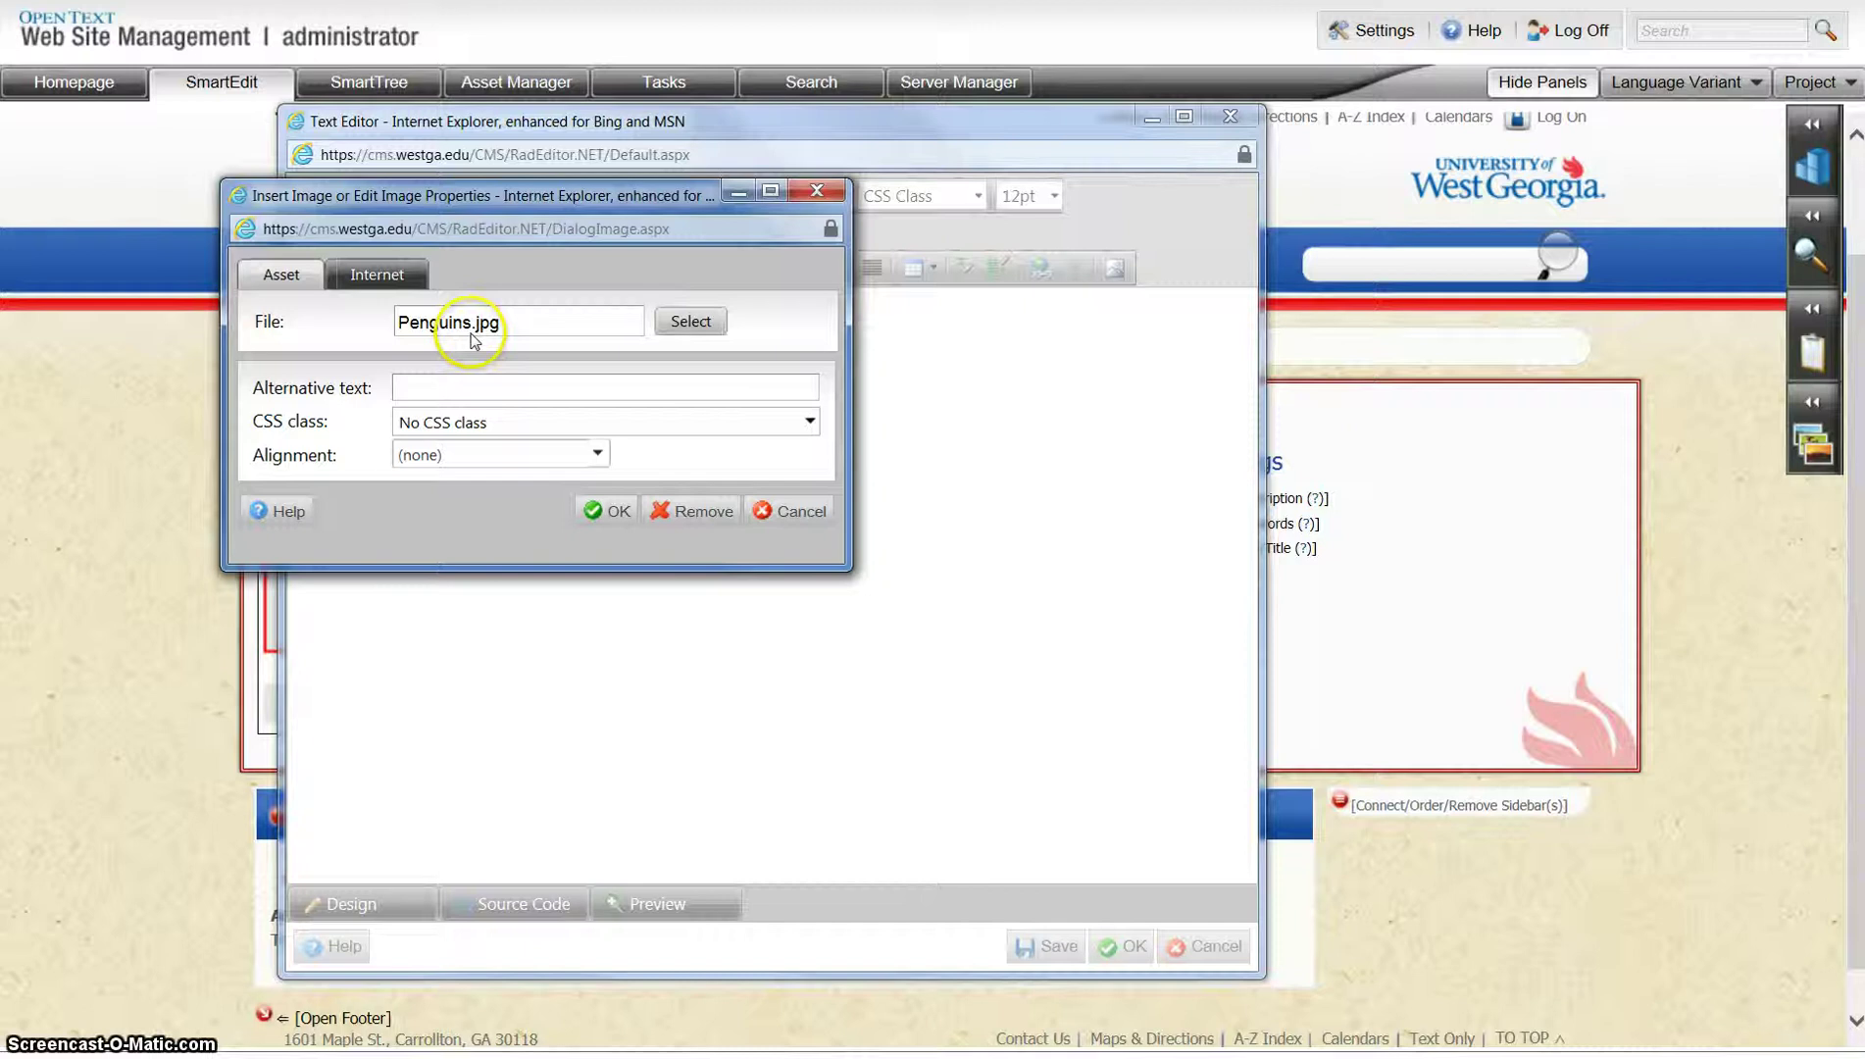
Place Penguins.jpg in the page body beneath the second google line.
{"action": "left_click", "coordinate": [471, 387]}
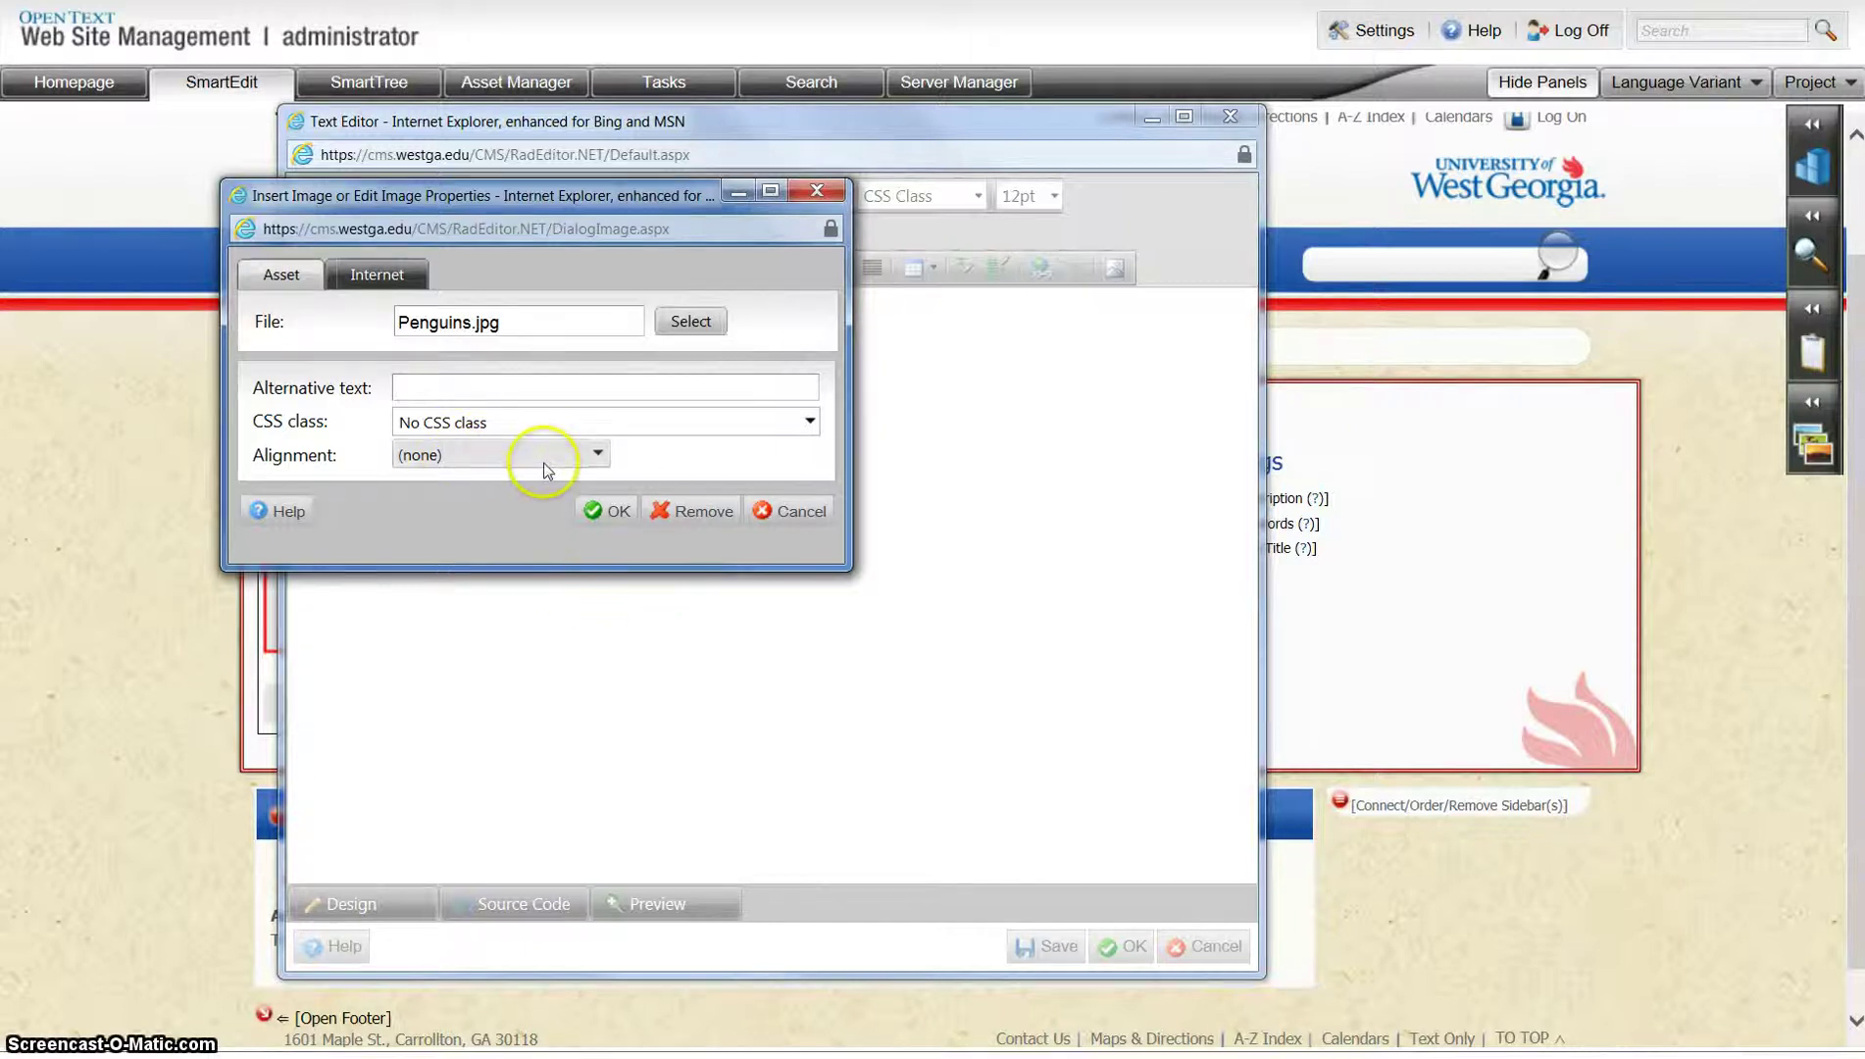
{"action": "left_click", "coordinate": [606, 510]}
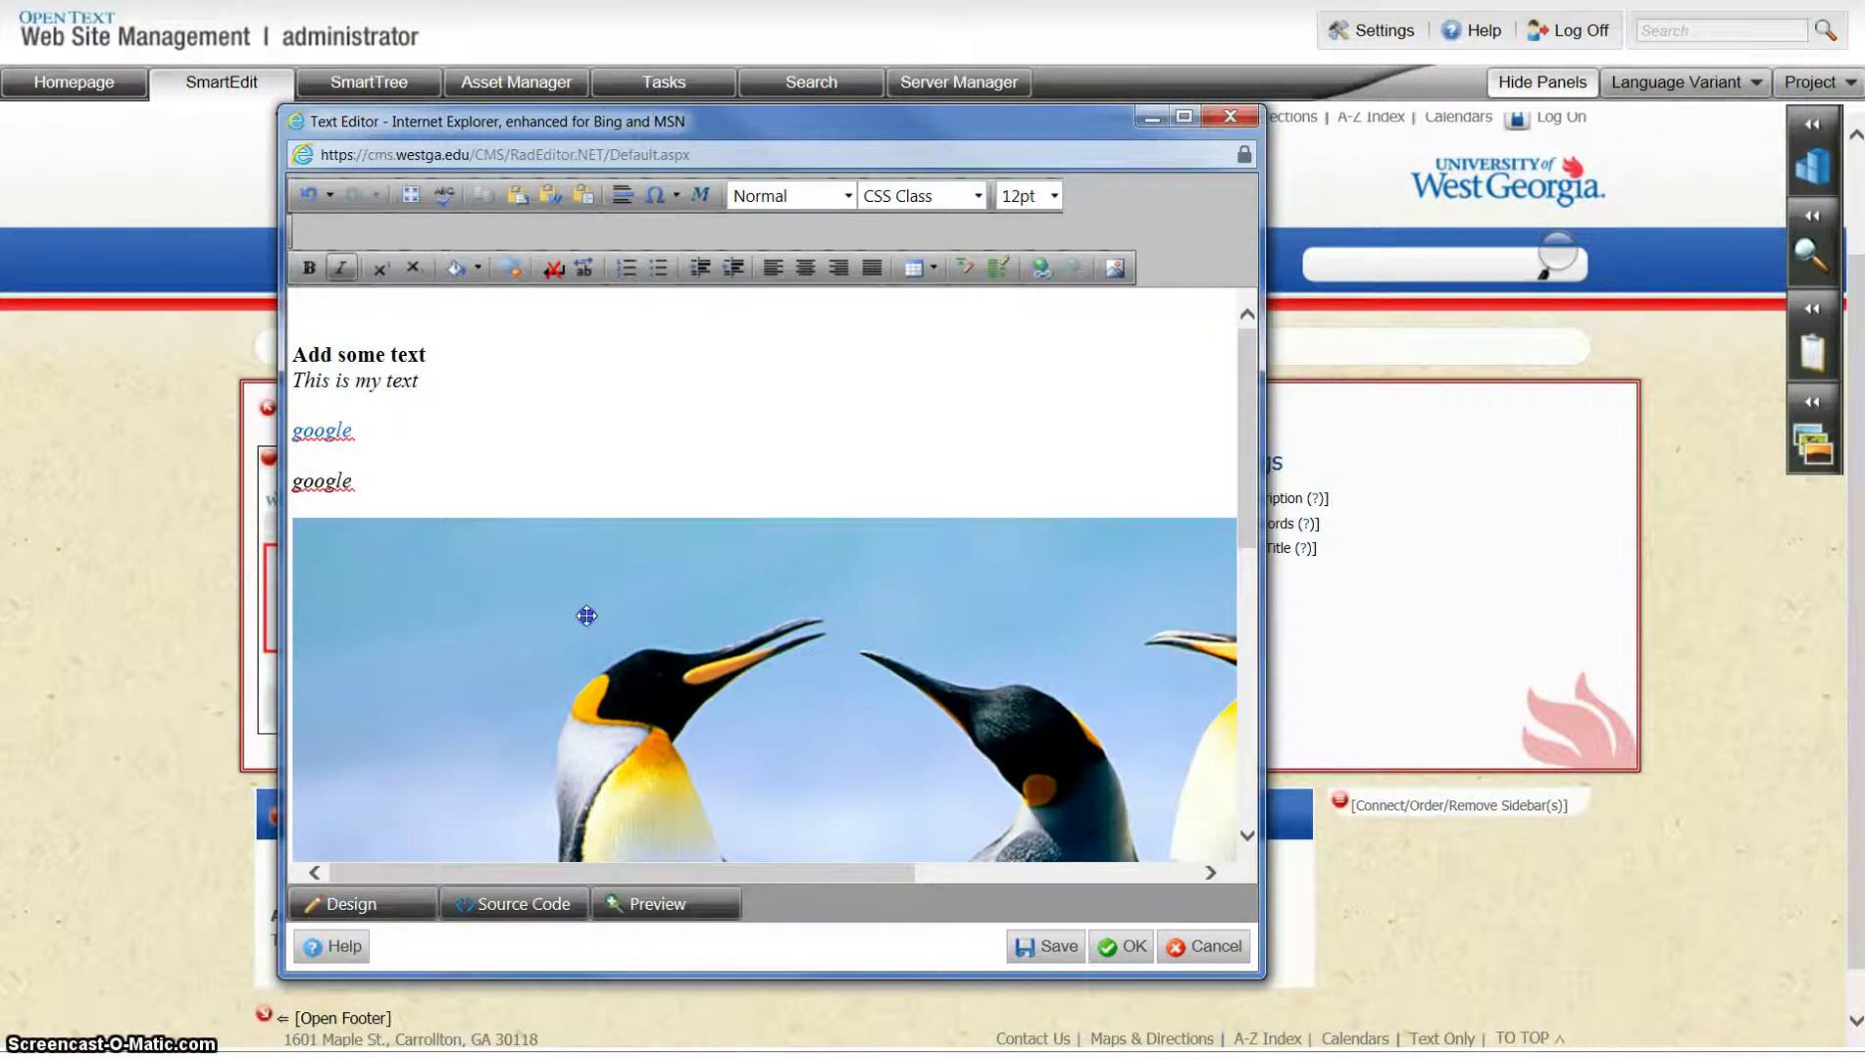
Link the penguin image to the web team's email with subject 'Hello I clicked the penguins!' and save.
{"action": "left_click", "coordinate": [786, 612]}
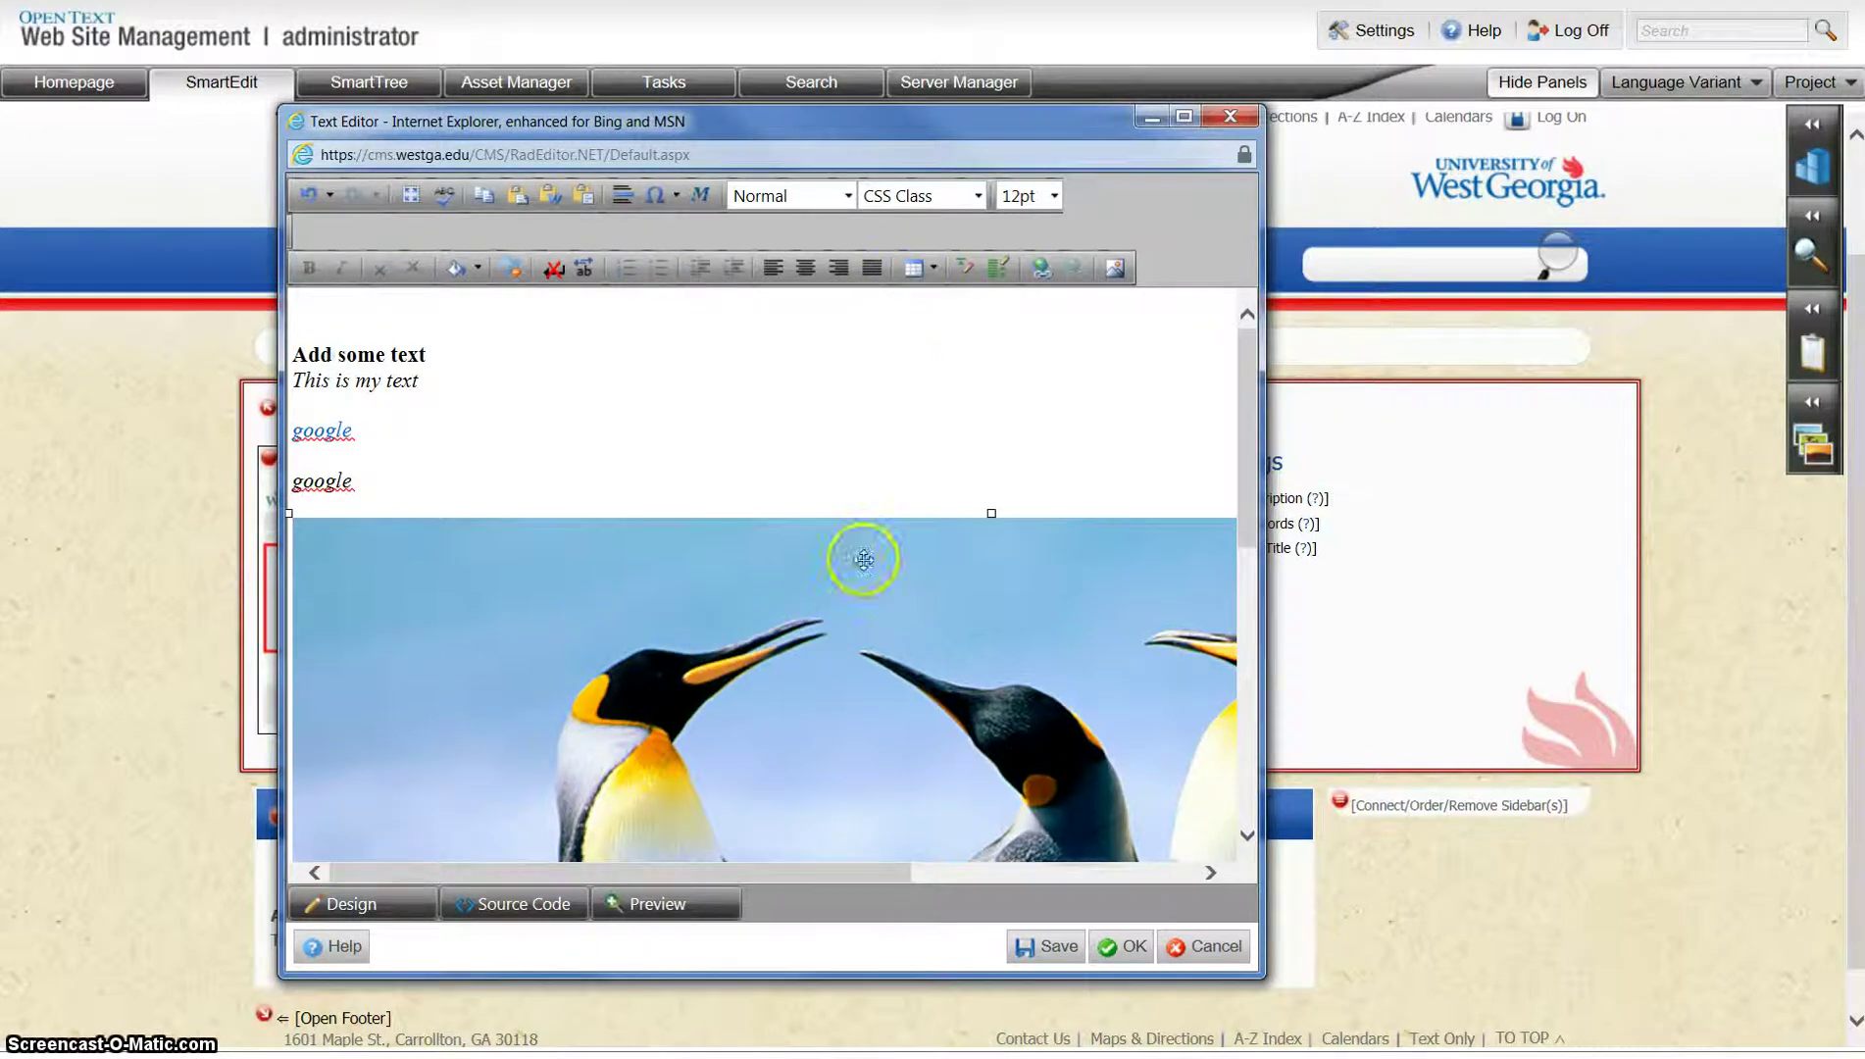
{"action": "left_click", "coordinate": [1040, 269]}
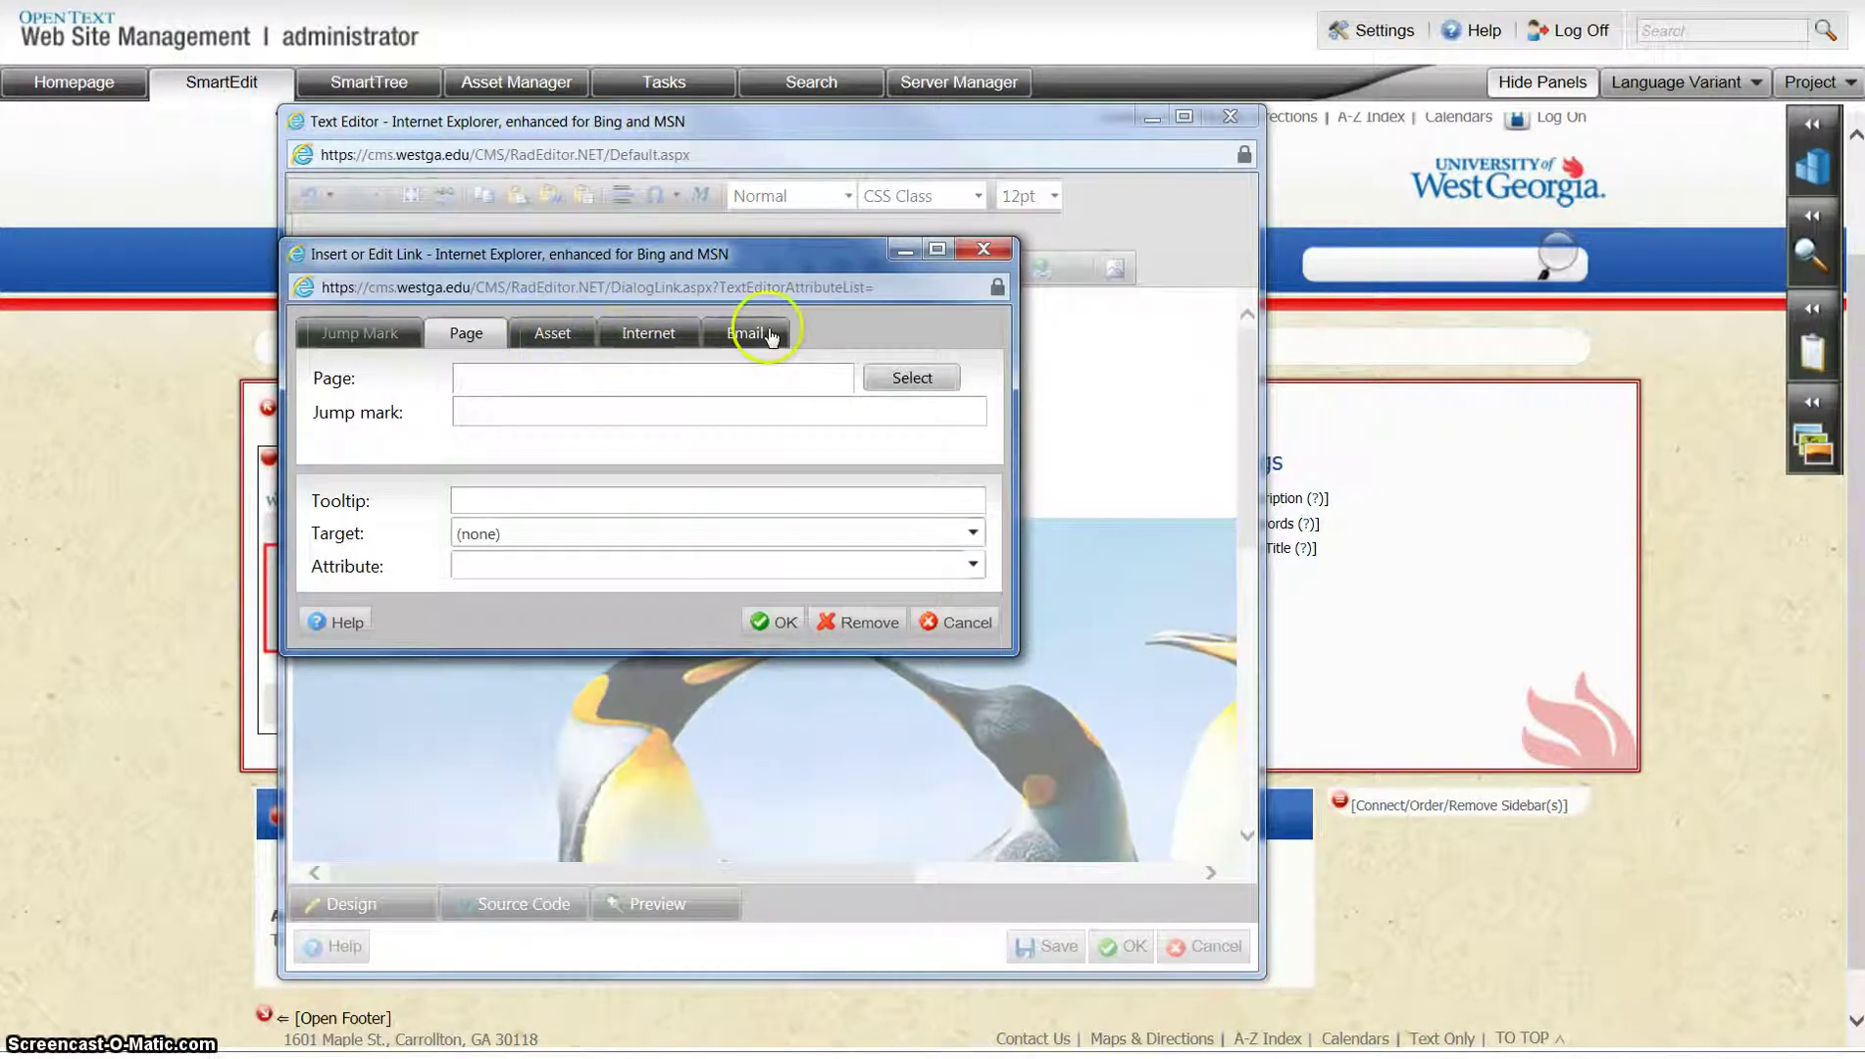
{"action": "left_click", "coordinate": [769, 336]}
{"action": "left_click", "coordinate": [540, 383]}
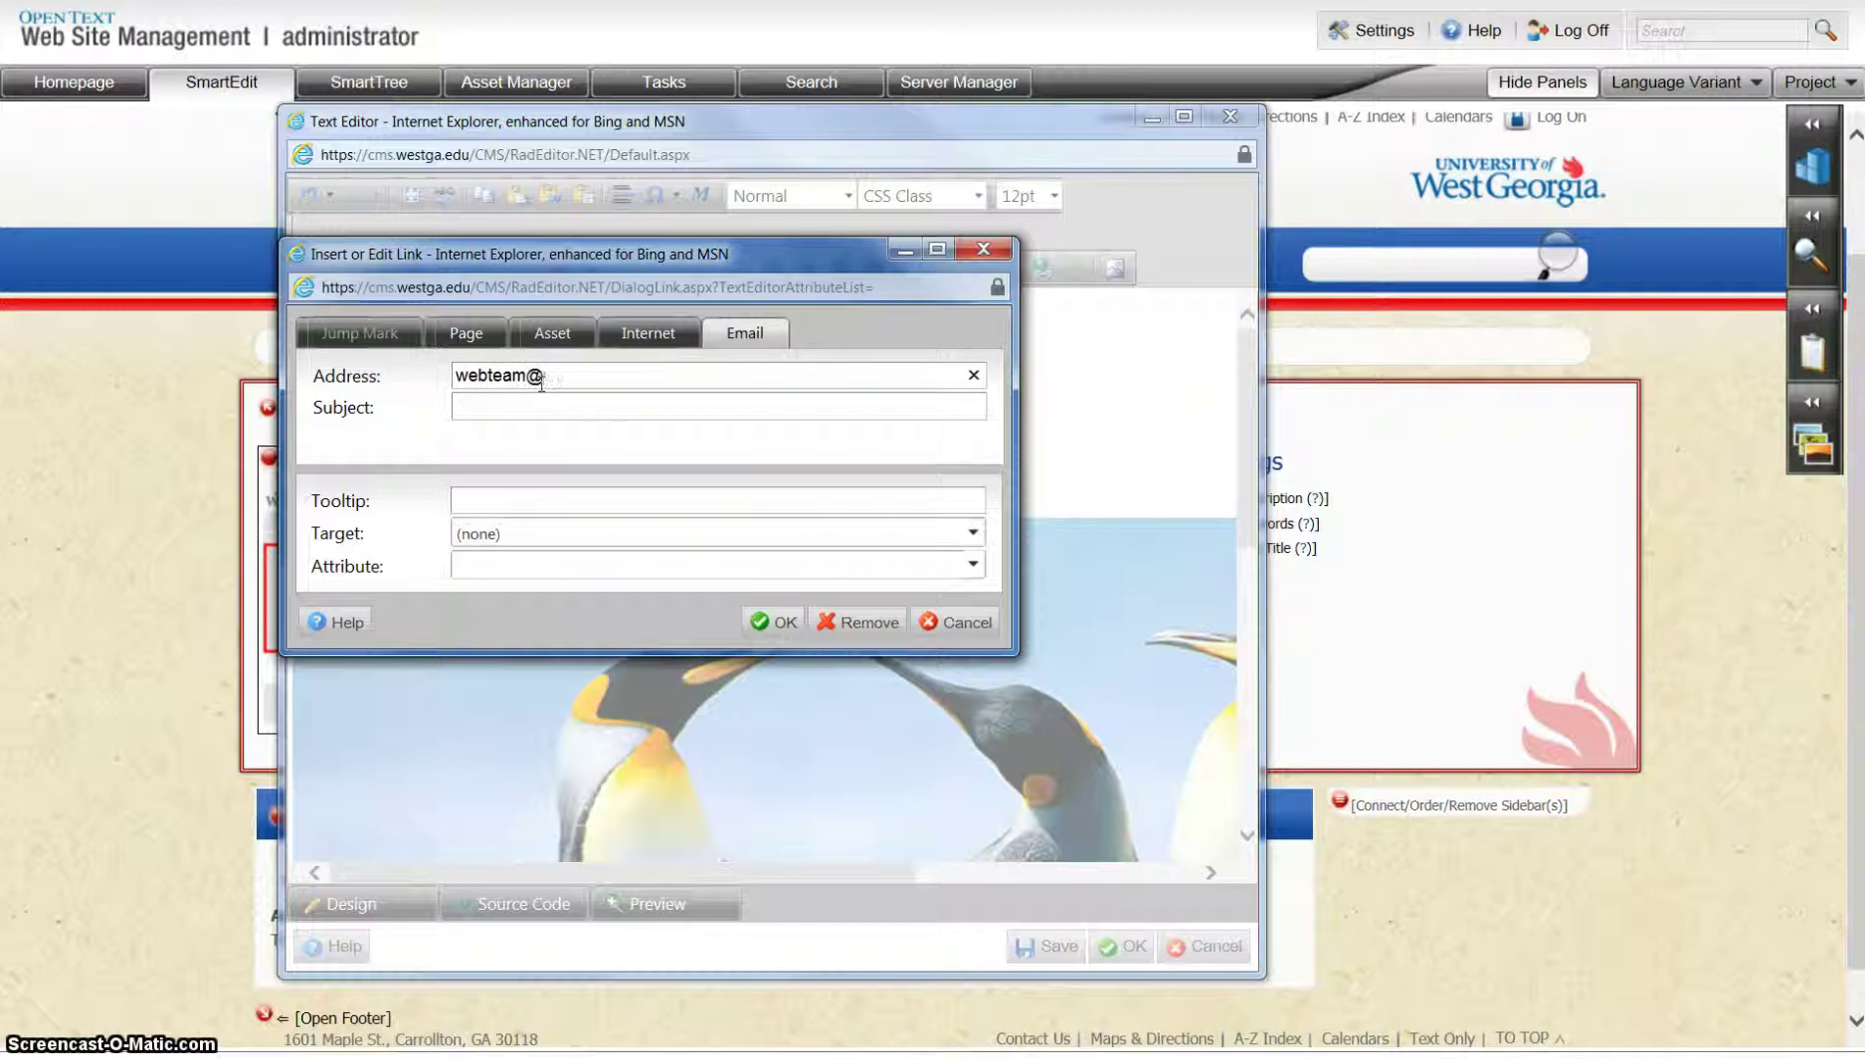
{"action": "type", "text": "westga.edu"}
{"action": "left_click", "coordinate": [544, 410]}
{"action": "type", "text": "Hello I clicked the pengu"}
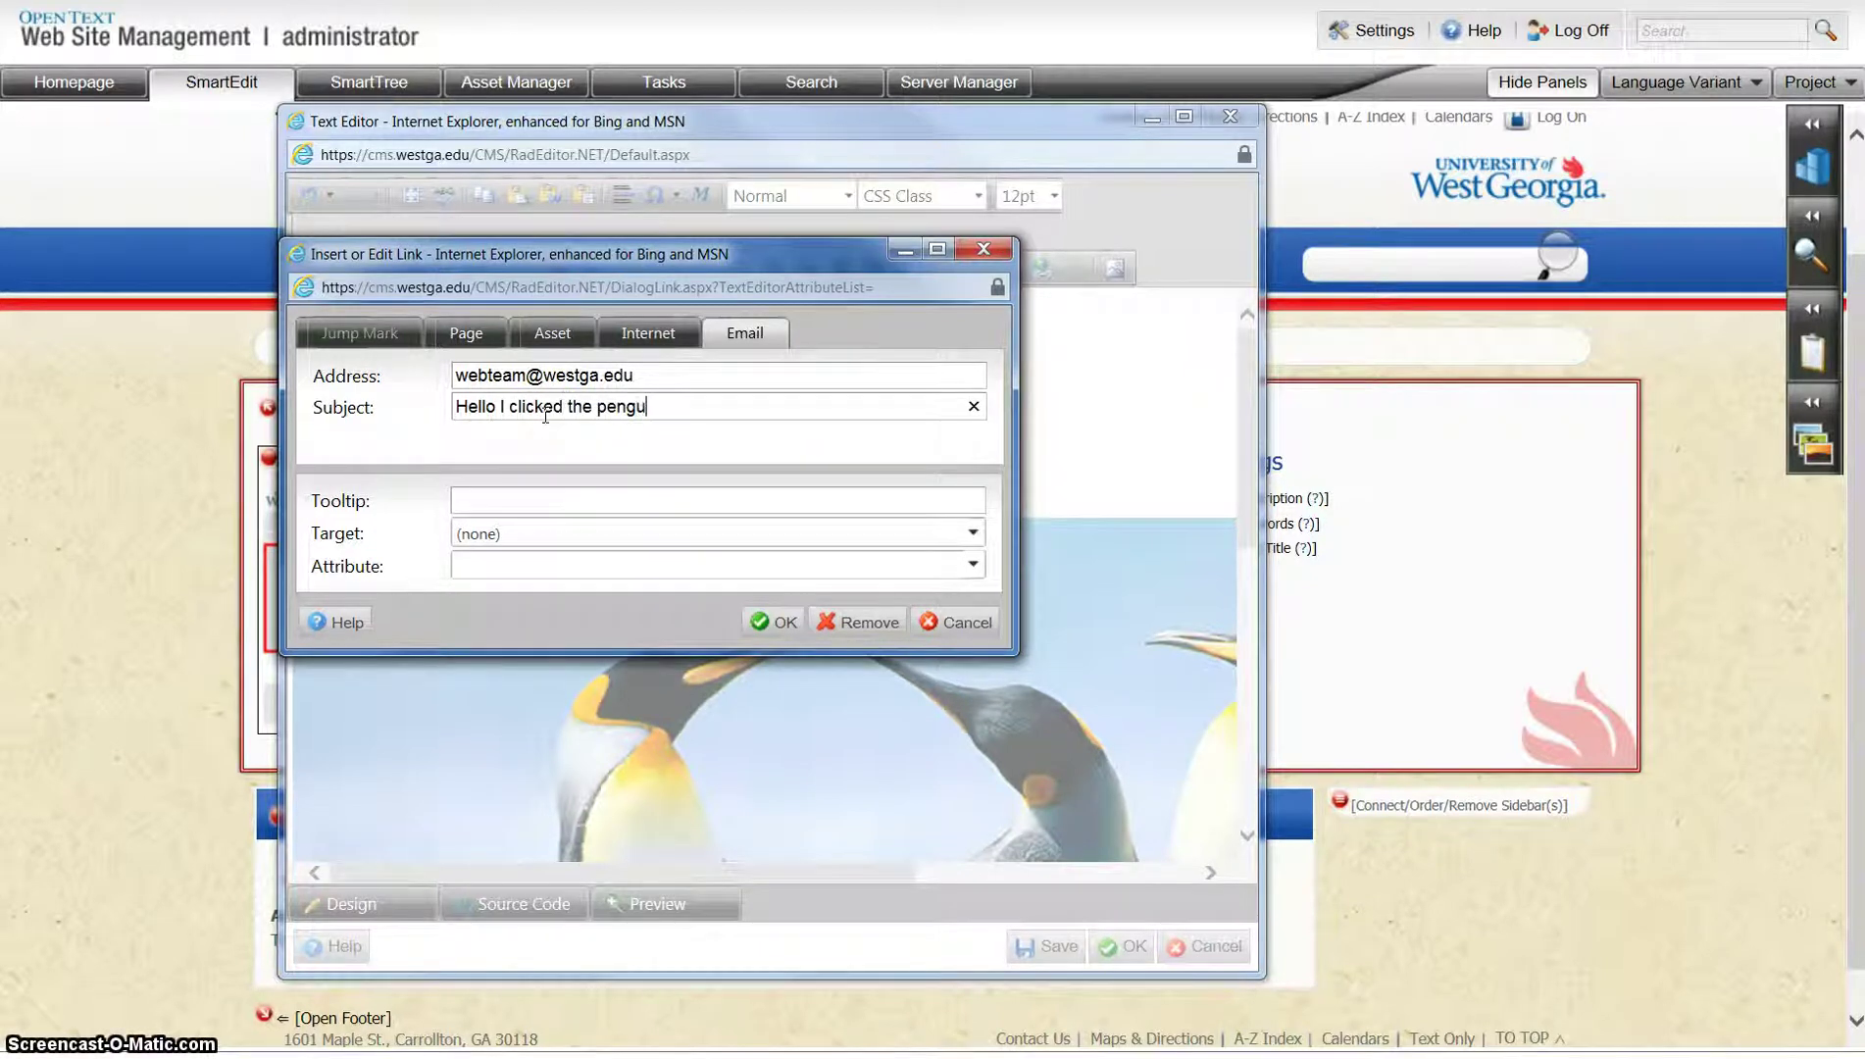
{"action": "type", "text": "ins!"}
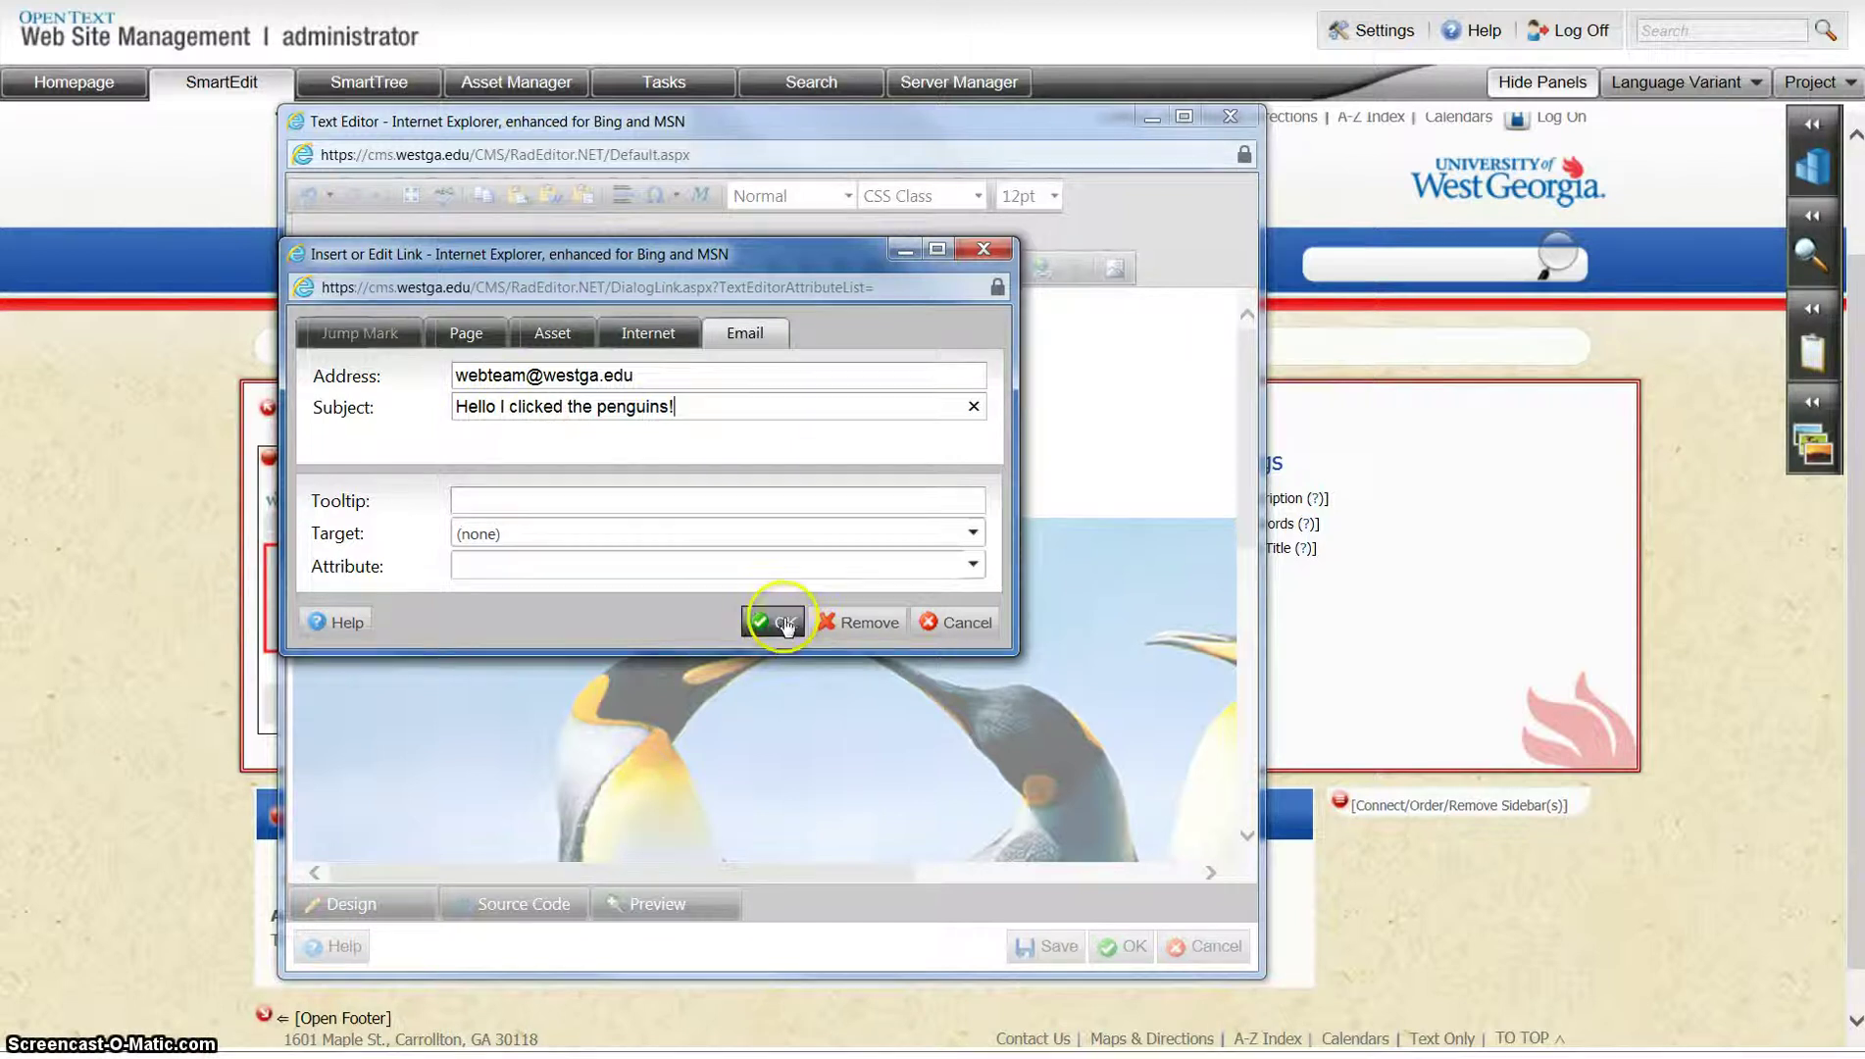
{"action": "left_click", "coordinate": [773, 622]}
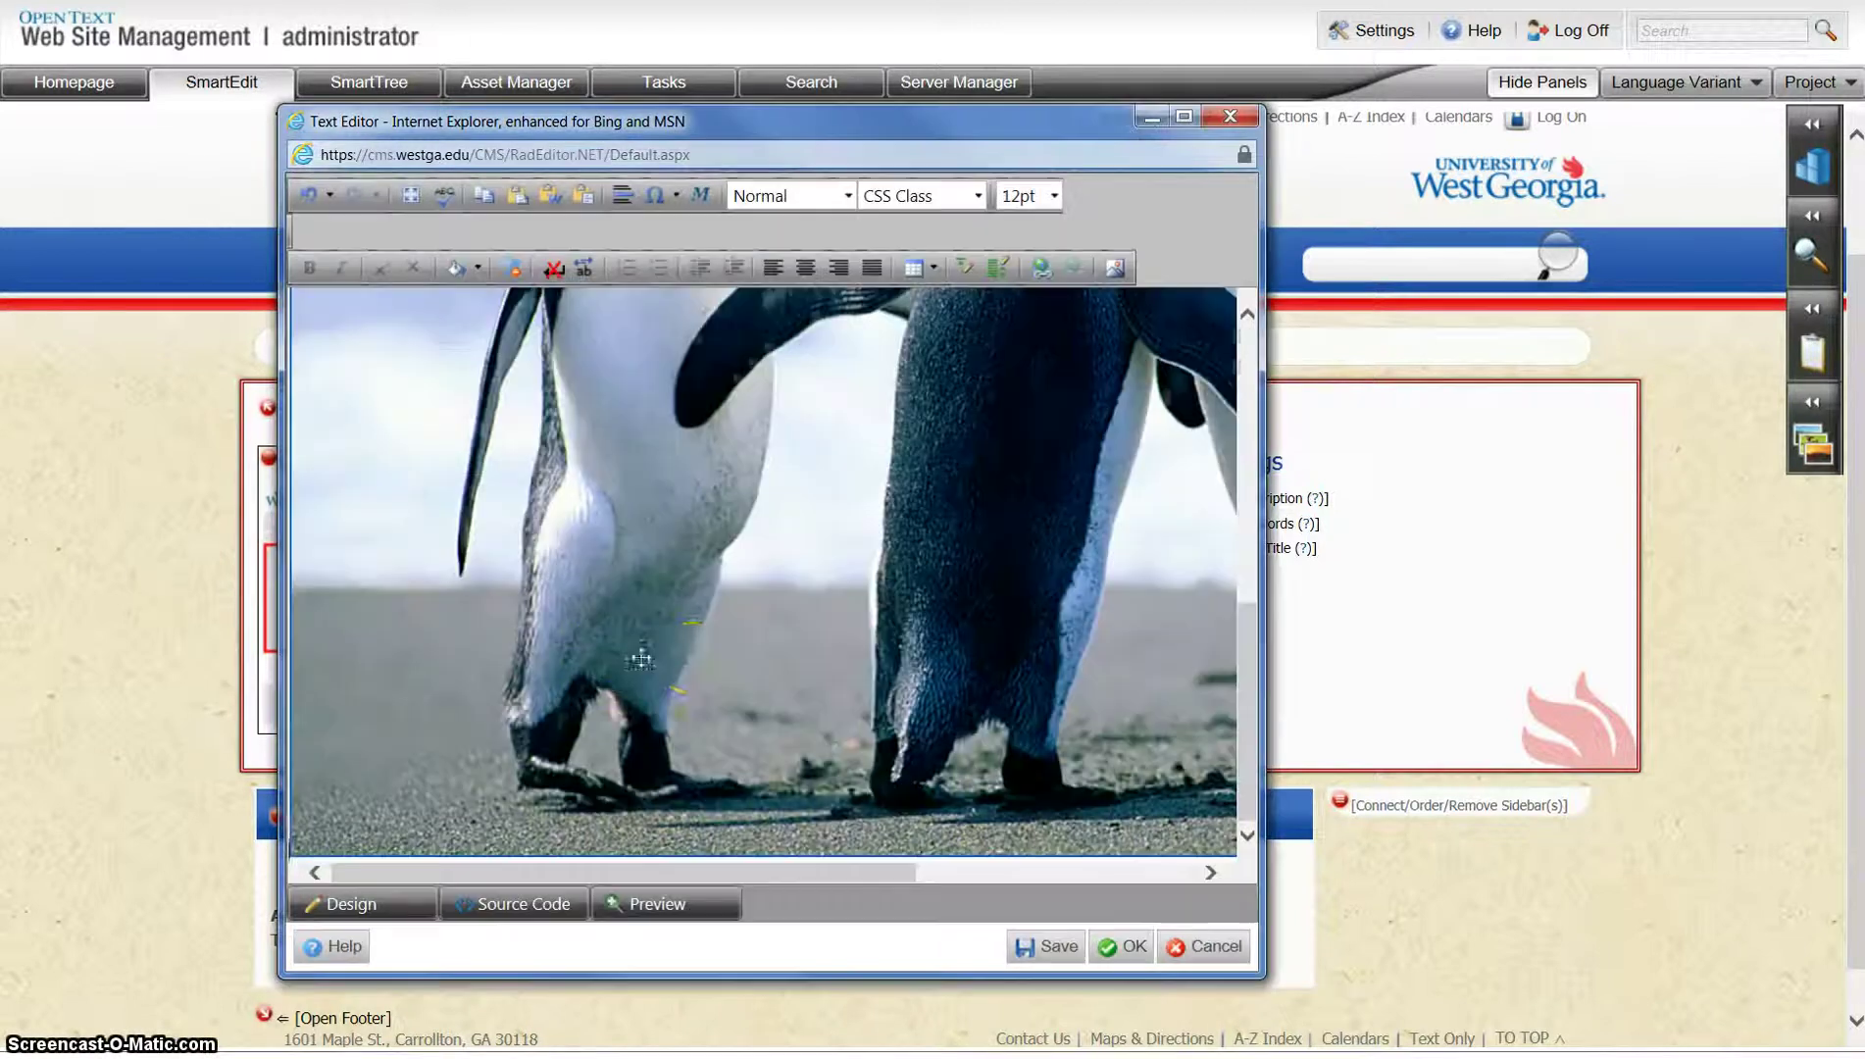
{"action": "left_click", "coordinate": [1055, 945]}
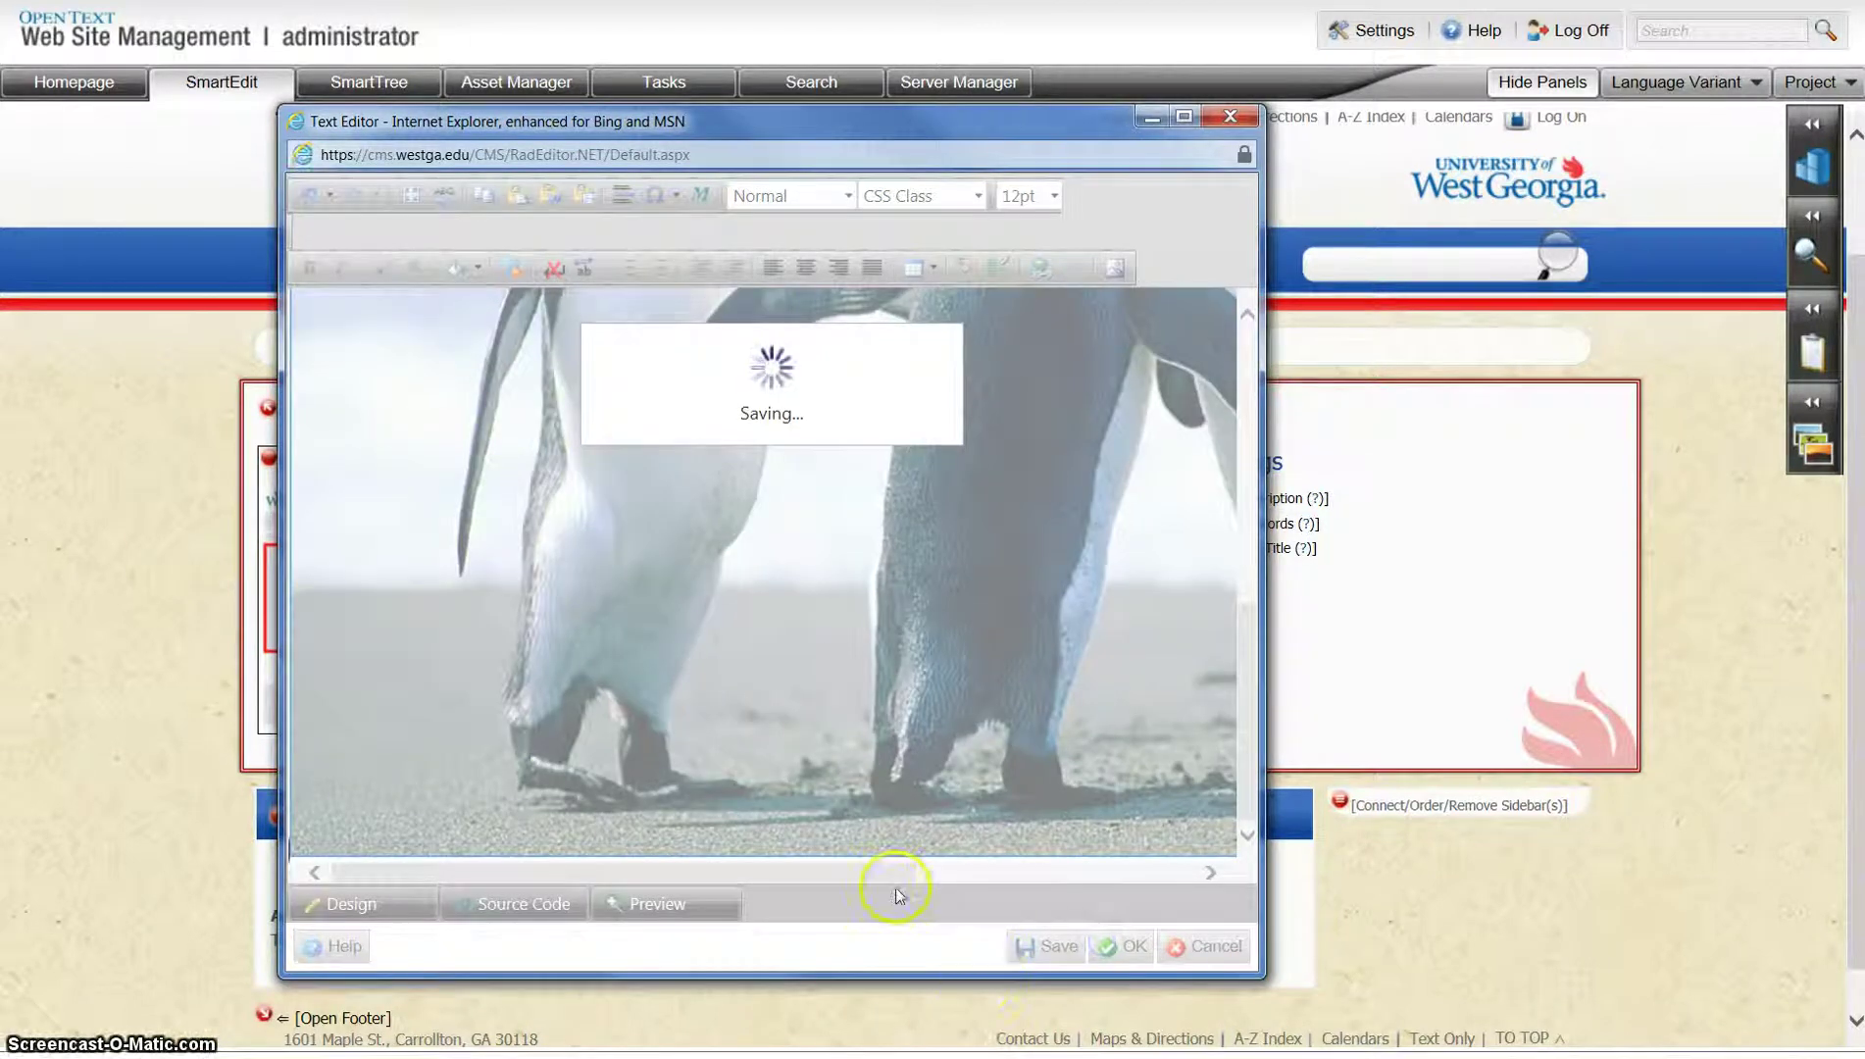